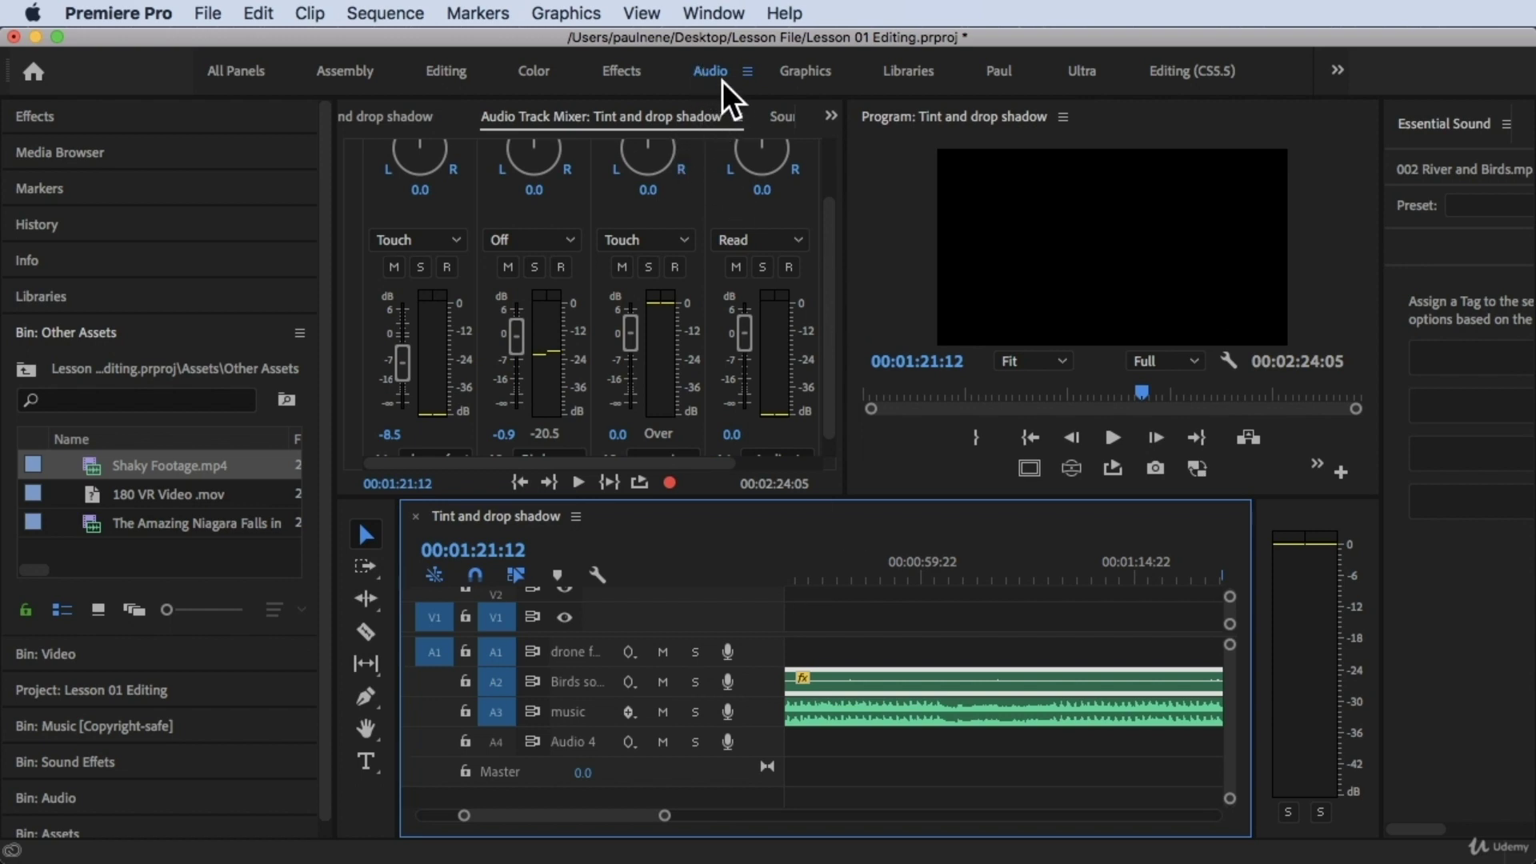
Switch to the Audio workspace and place the playhead near 00:00:51:15
{"action": "left_click", "coordinate": [714, 13]}
{"action": "mouse_move", "coordinate": [724, 42]}
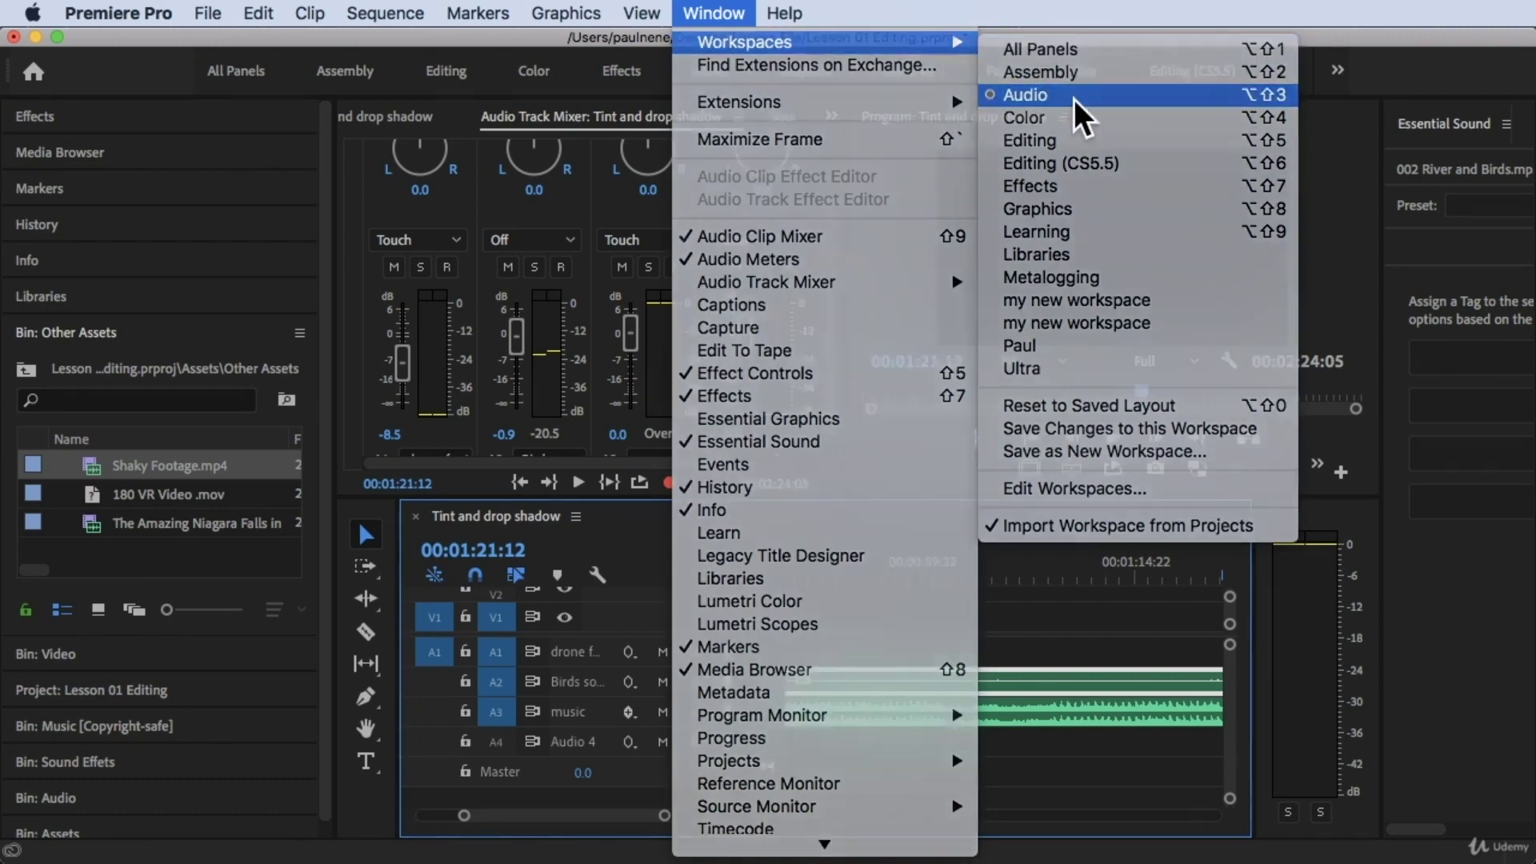
{"action": "left_click", "coordinate": [1074, 99]}
{"action": "left_click", "coordinate": [803, 574]}
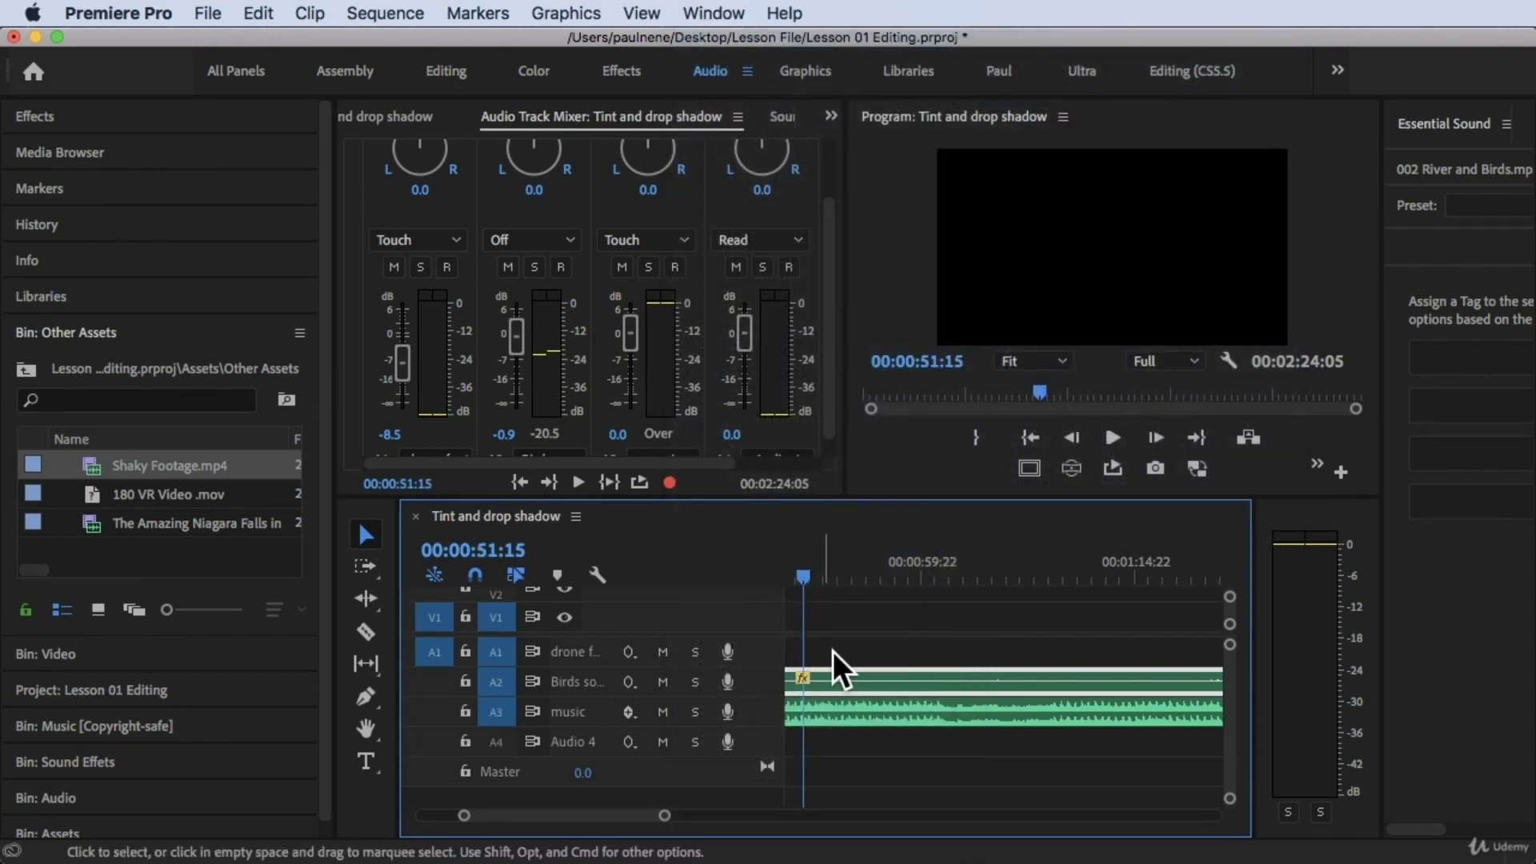
Set the playhead to 00:00:51:07 and make the timeline and audio meters taller
{"action": "left_click", "coordinate": [798, 570]}
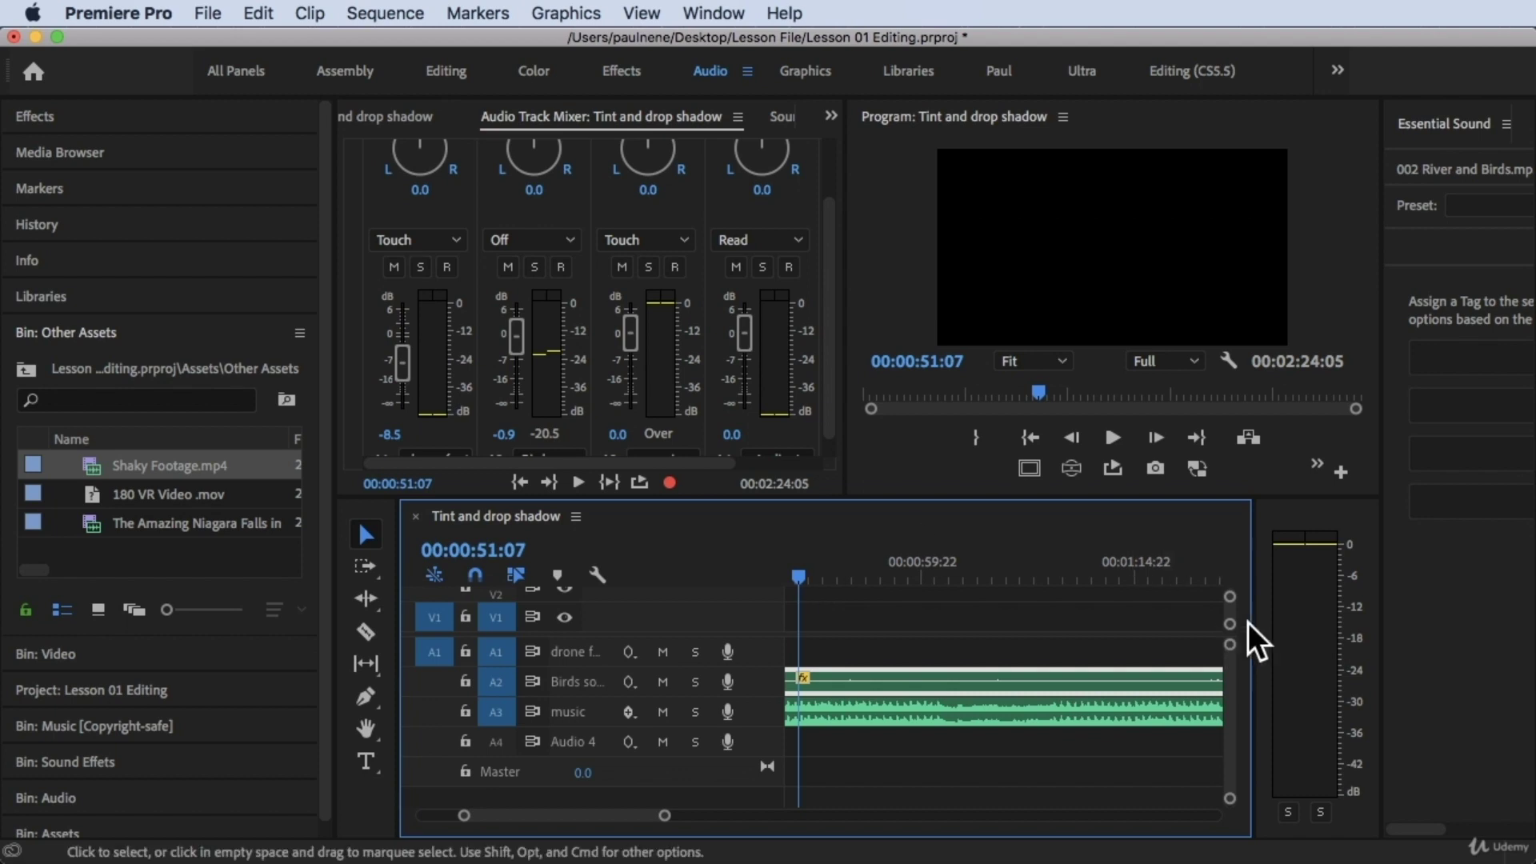
{"action": "left_click", "coordinate": [1301, 516]}
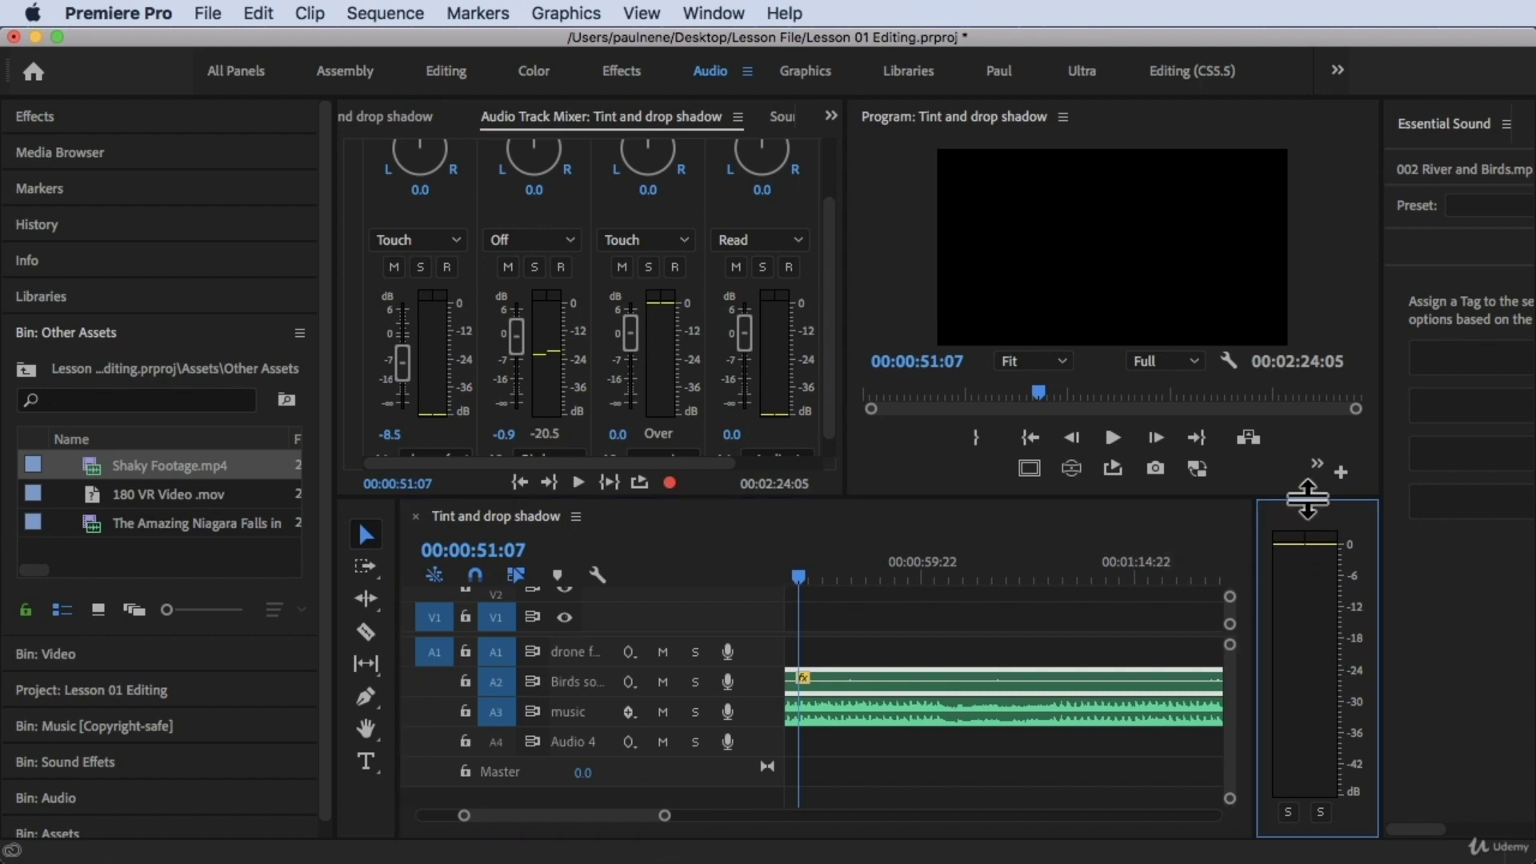
{"action": "left_click_drag", "start_coordinate": [1307, 500], "coordinate": [1307, 452]}
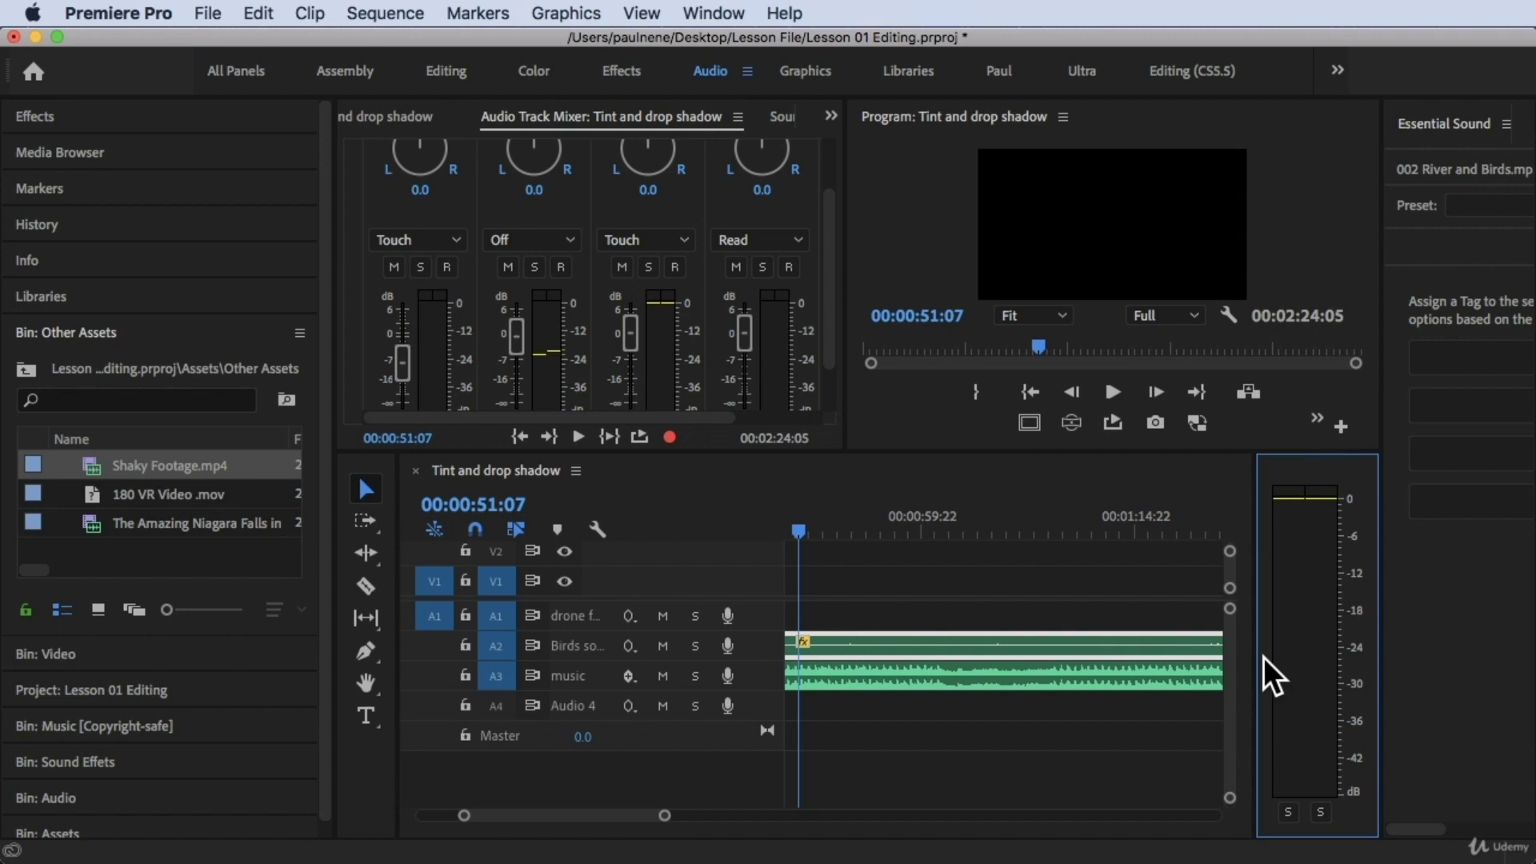
Play the sequence through to 00:01:06:16 and save the project
{"action": "key", "text": "space"}
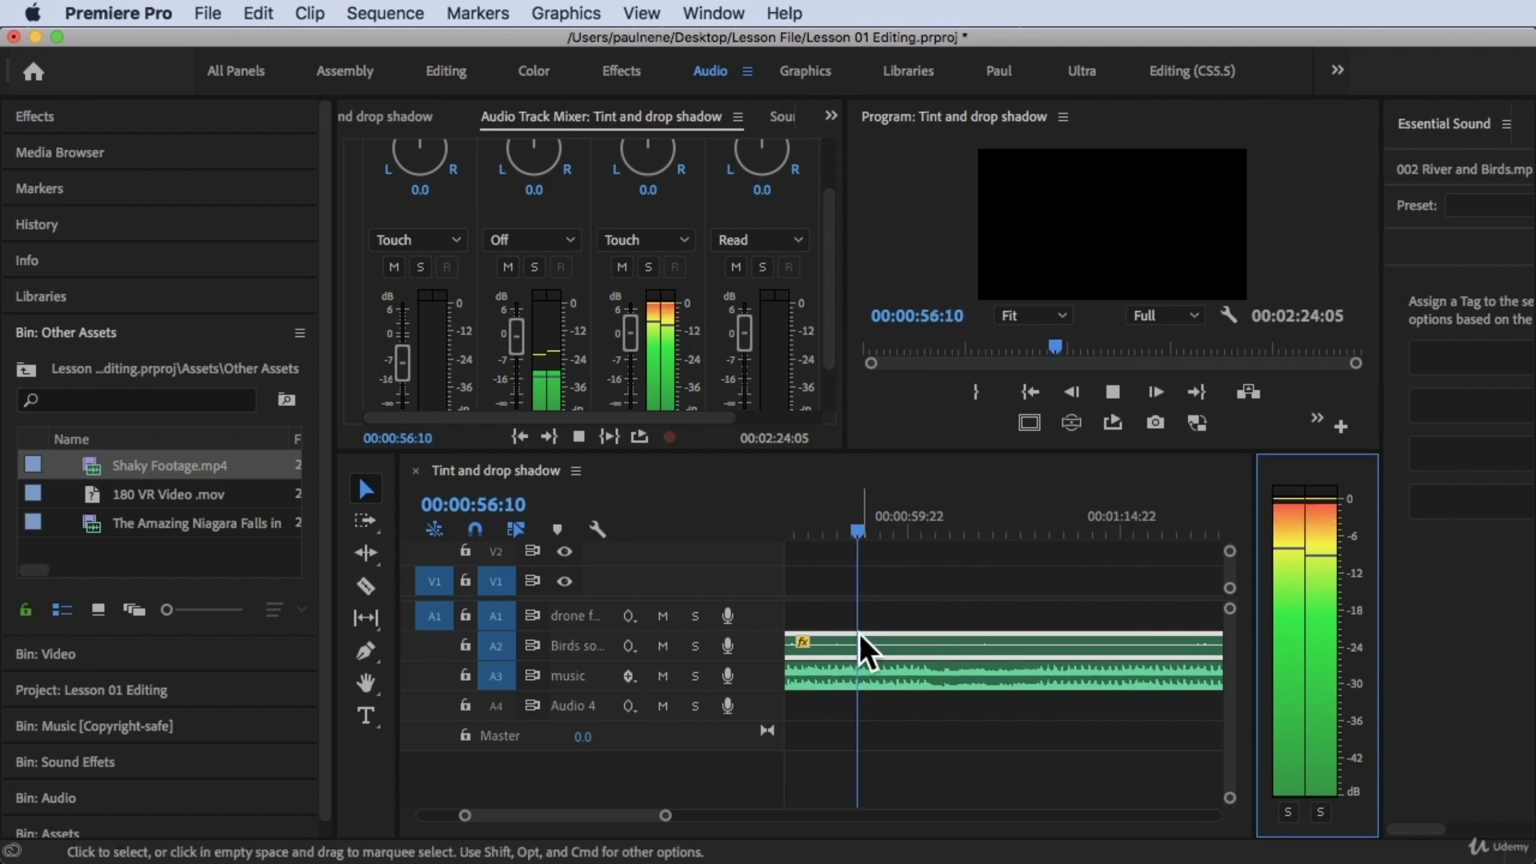
{"action": "key", "text": "XF86AudioRaiseVolume"}
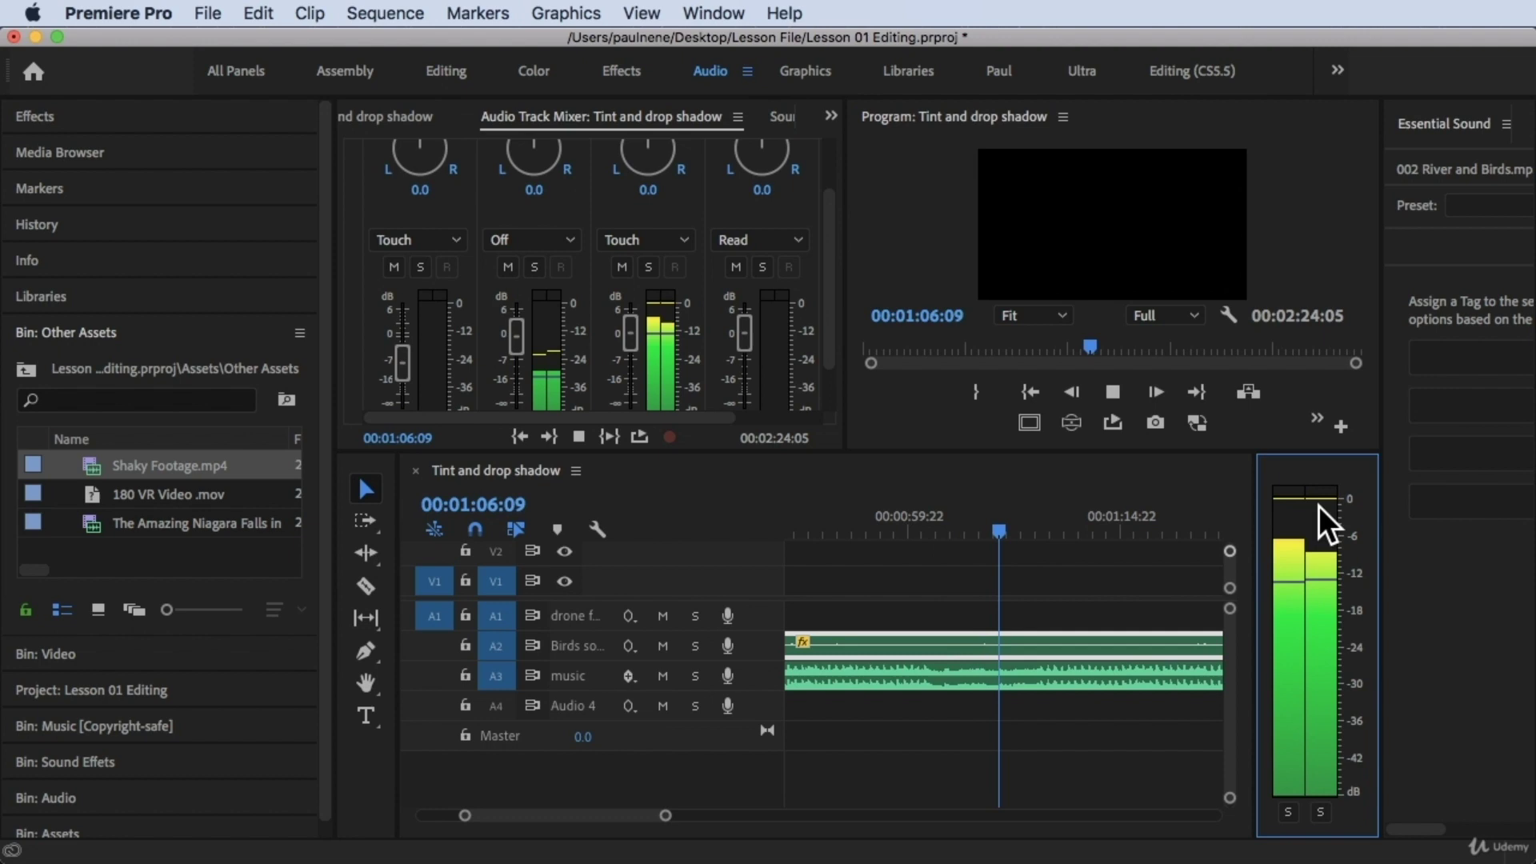
{"action": "key", "text": "space"}
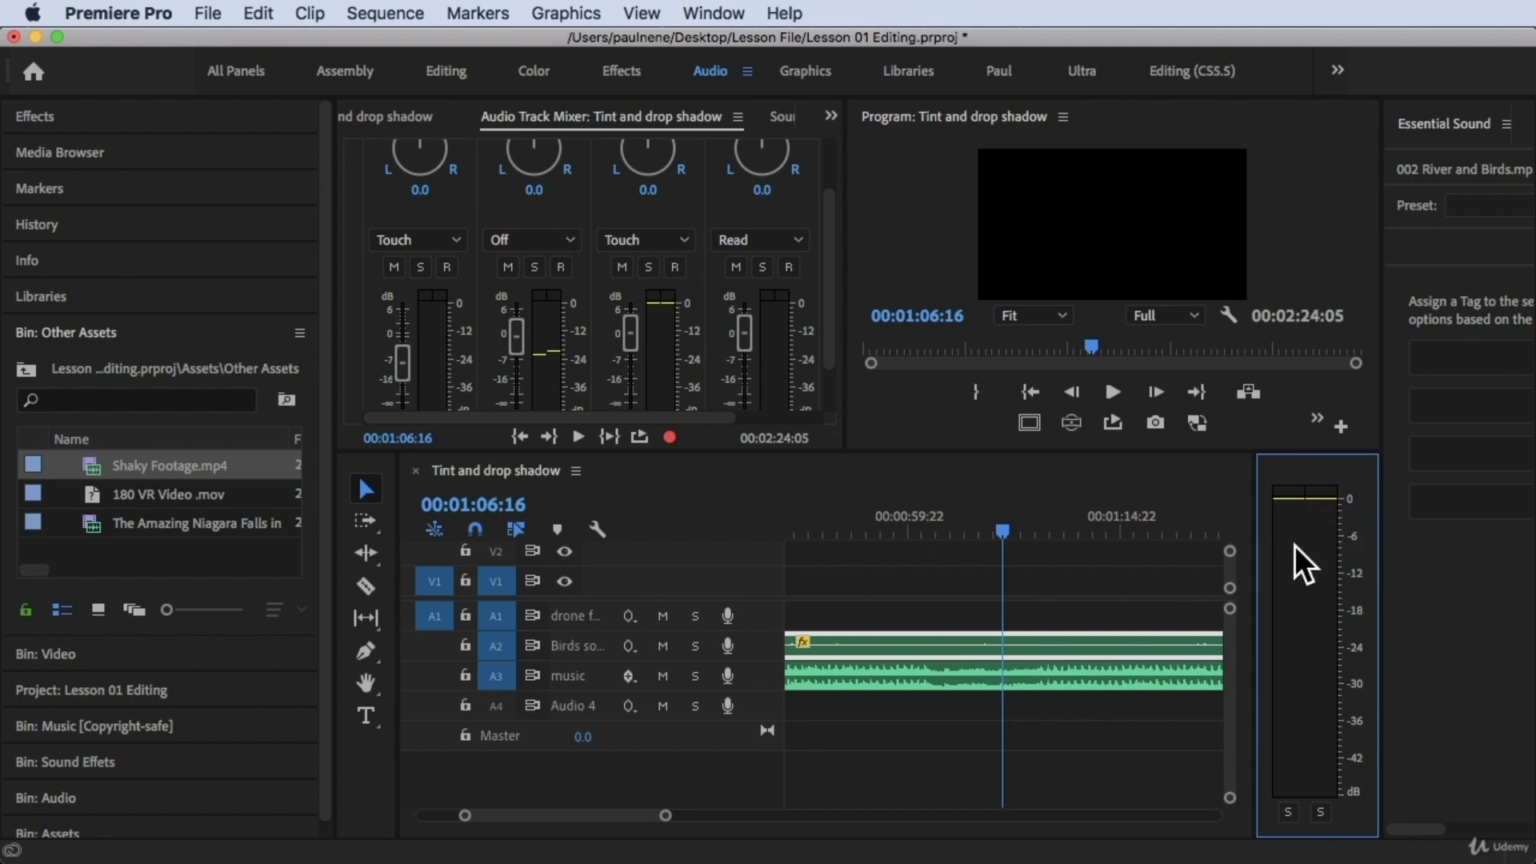
{"action": "key", "text": "super+s"}
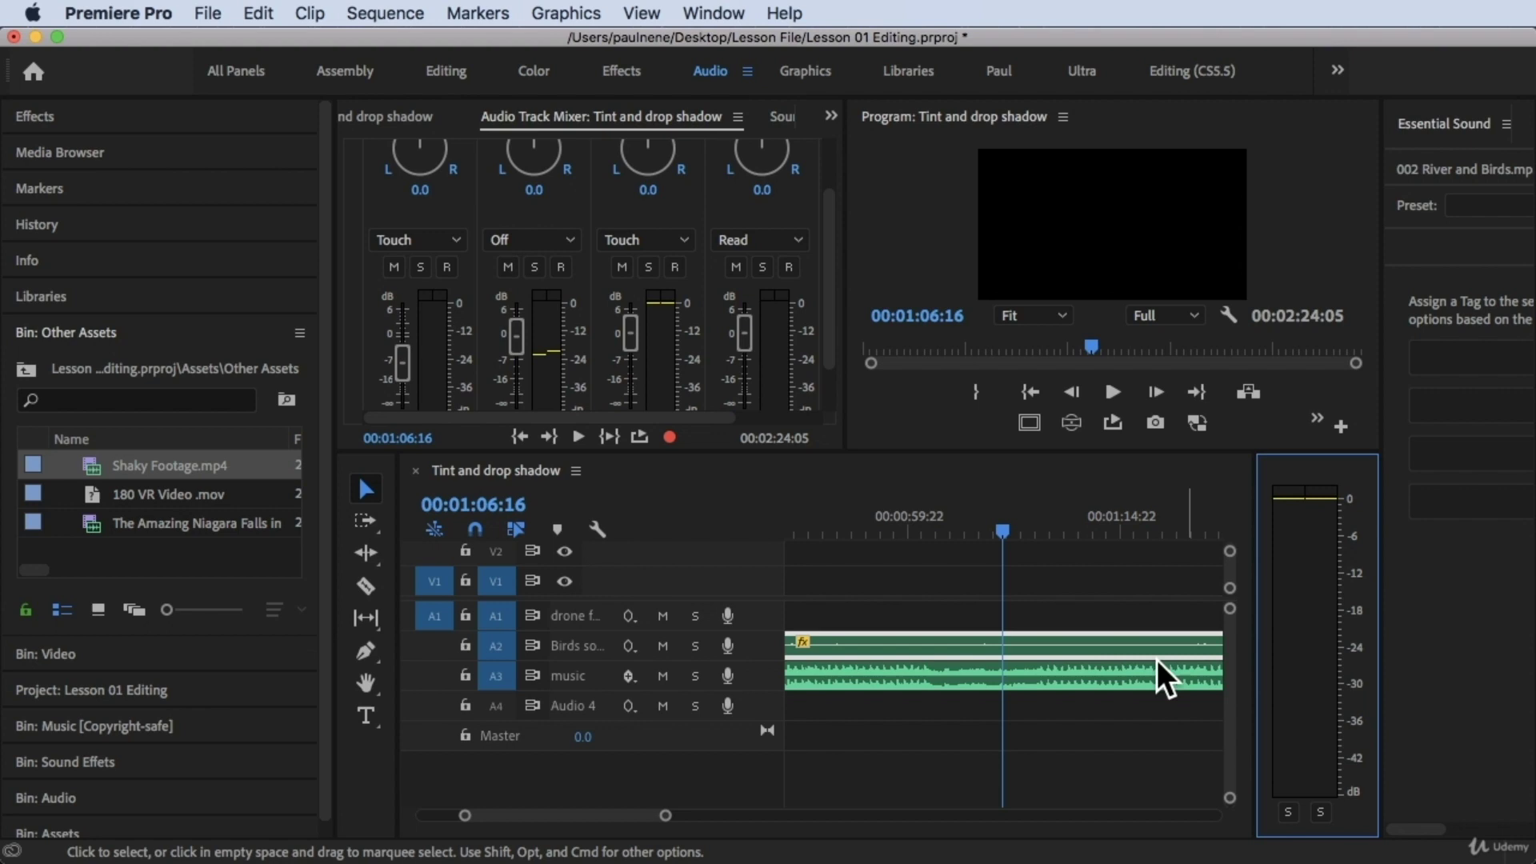
{"action": "left_click", "coordinate": [1018, 668]}
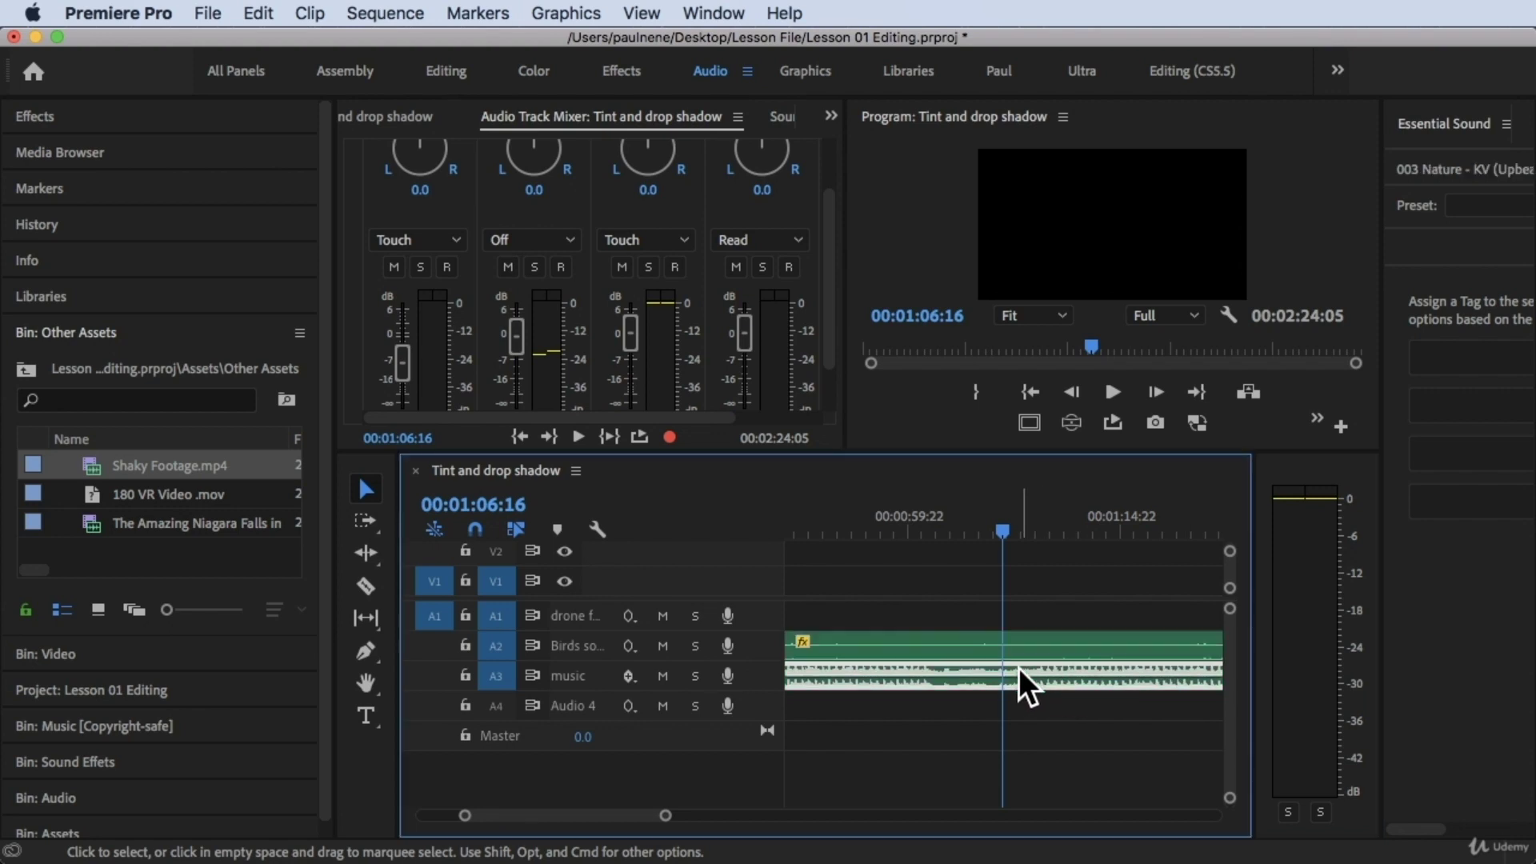
{"action": "key", "text": "g"}
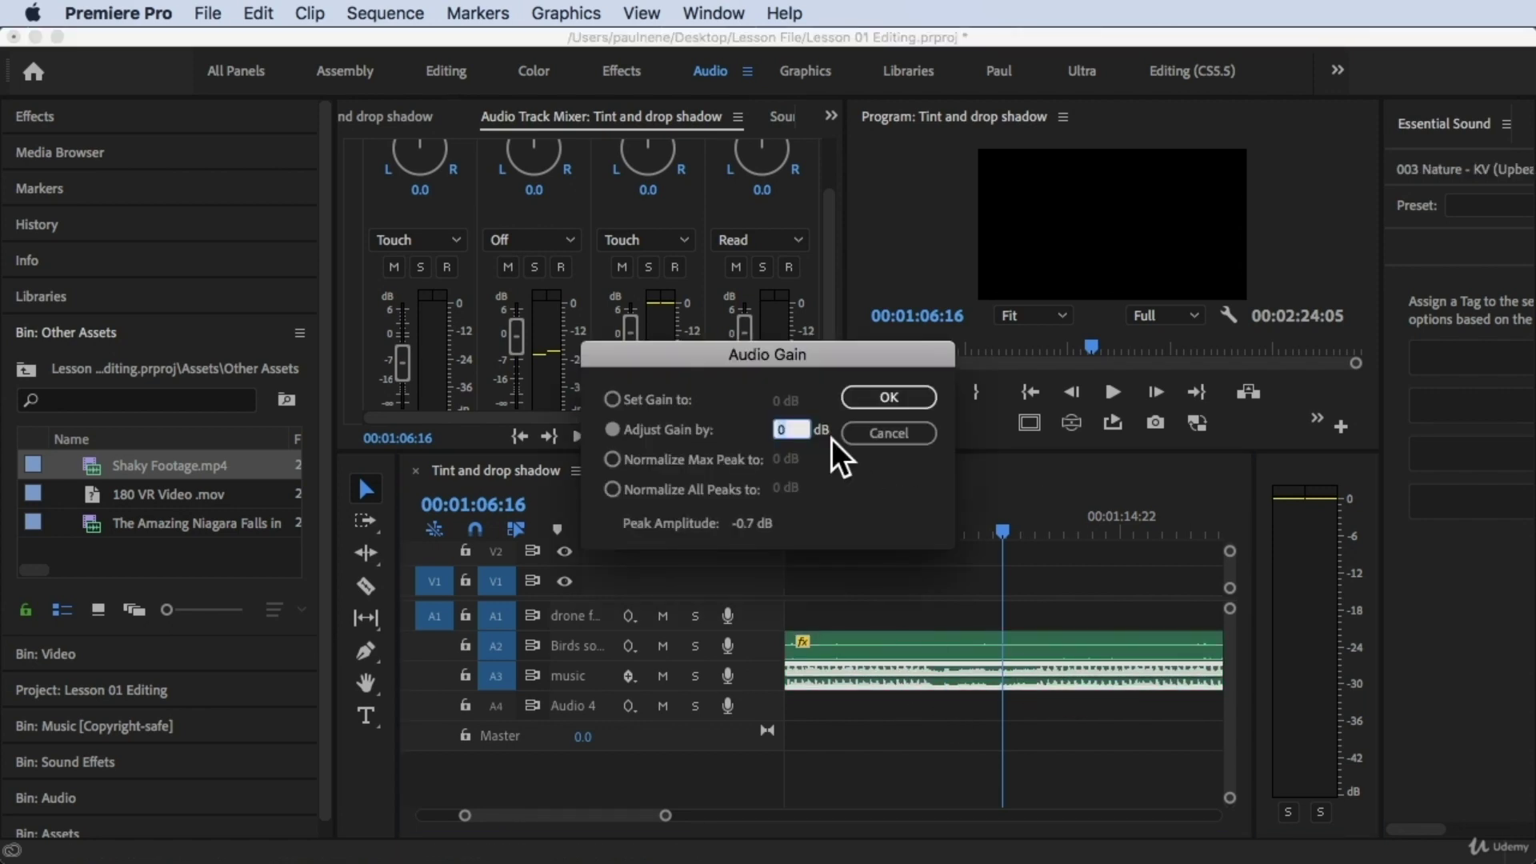
{"action": "left_click", "coordinate": [614, 400]}
{"action": "mouse_move", "coordinate": [789, 405]}
{"action": "left_mouse_down"}
{"action": "mouse_move", "coordinate": [932, 405]}
{"action": "mouse_move", "coordinate": [652, 411]}
{"action": "mouse_move", "coordinate": [777, 408]}
{"action": "left_mouse_up"}
{"action": "left_click", "coordinate": [910, 429]}
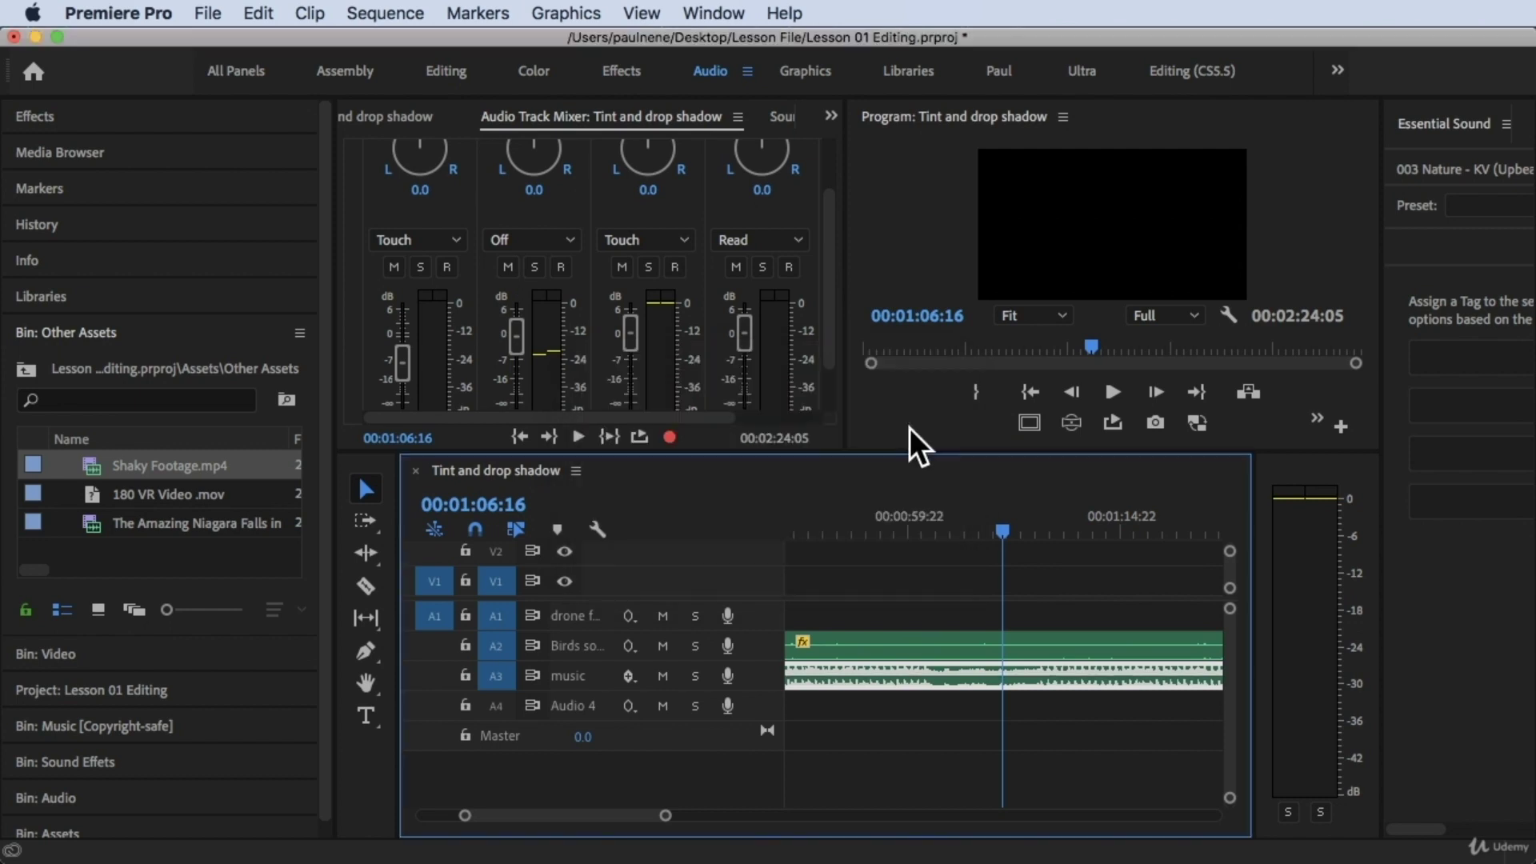
{"action": "left_click", "coordinate": [1286, 478]}
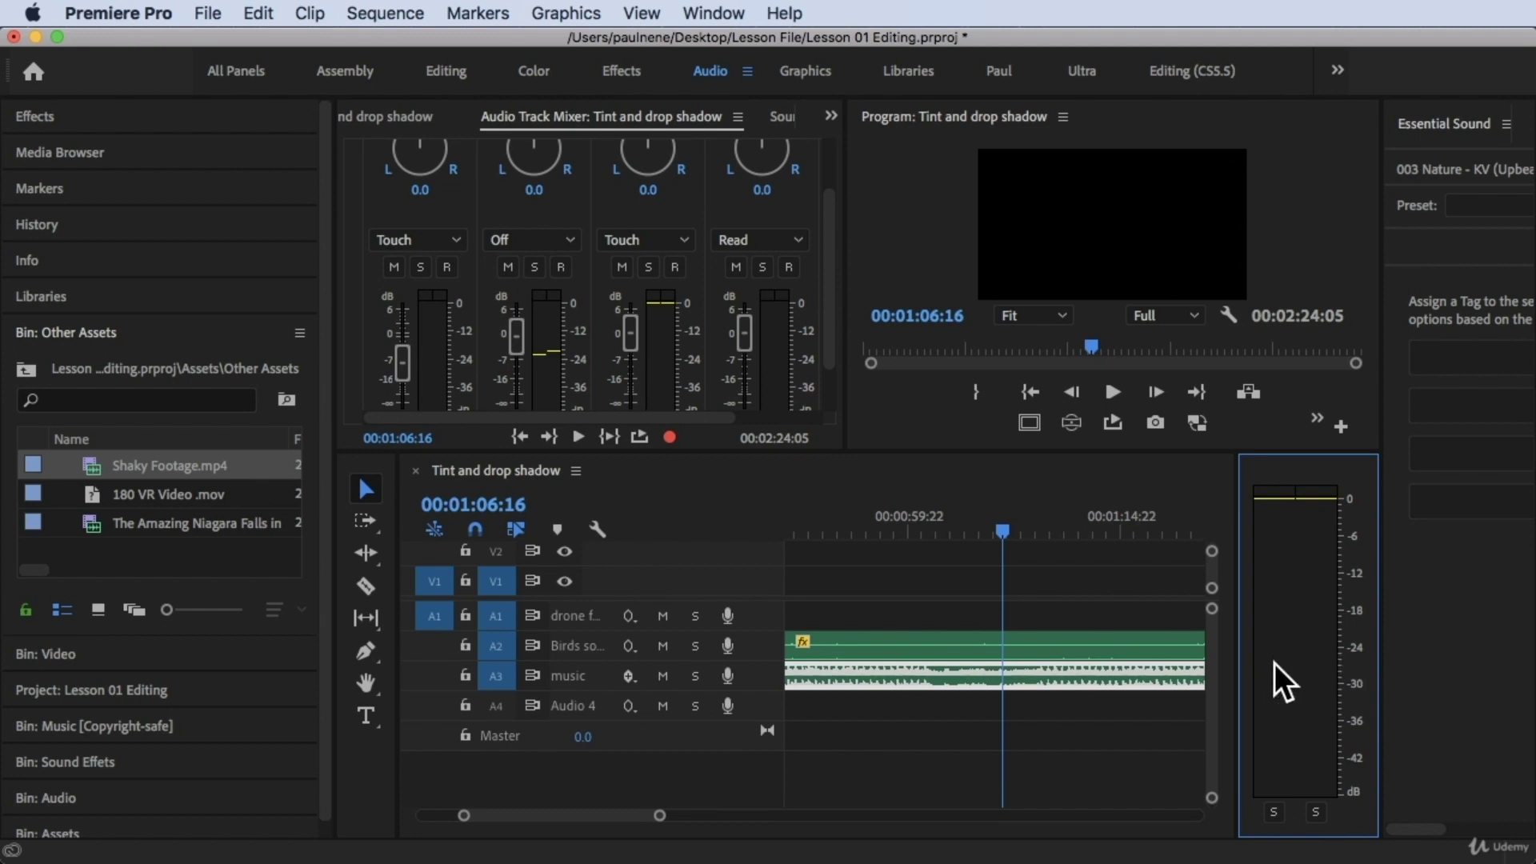
Play back while toggling the left and right master solo buttons, stopping at 00:01:42:00
{"action": "key", "text": "space"}
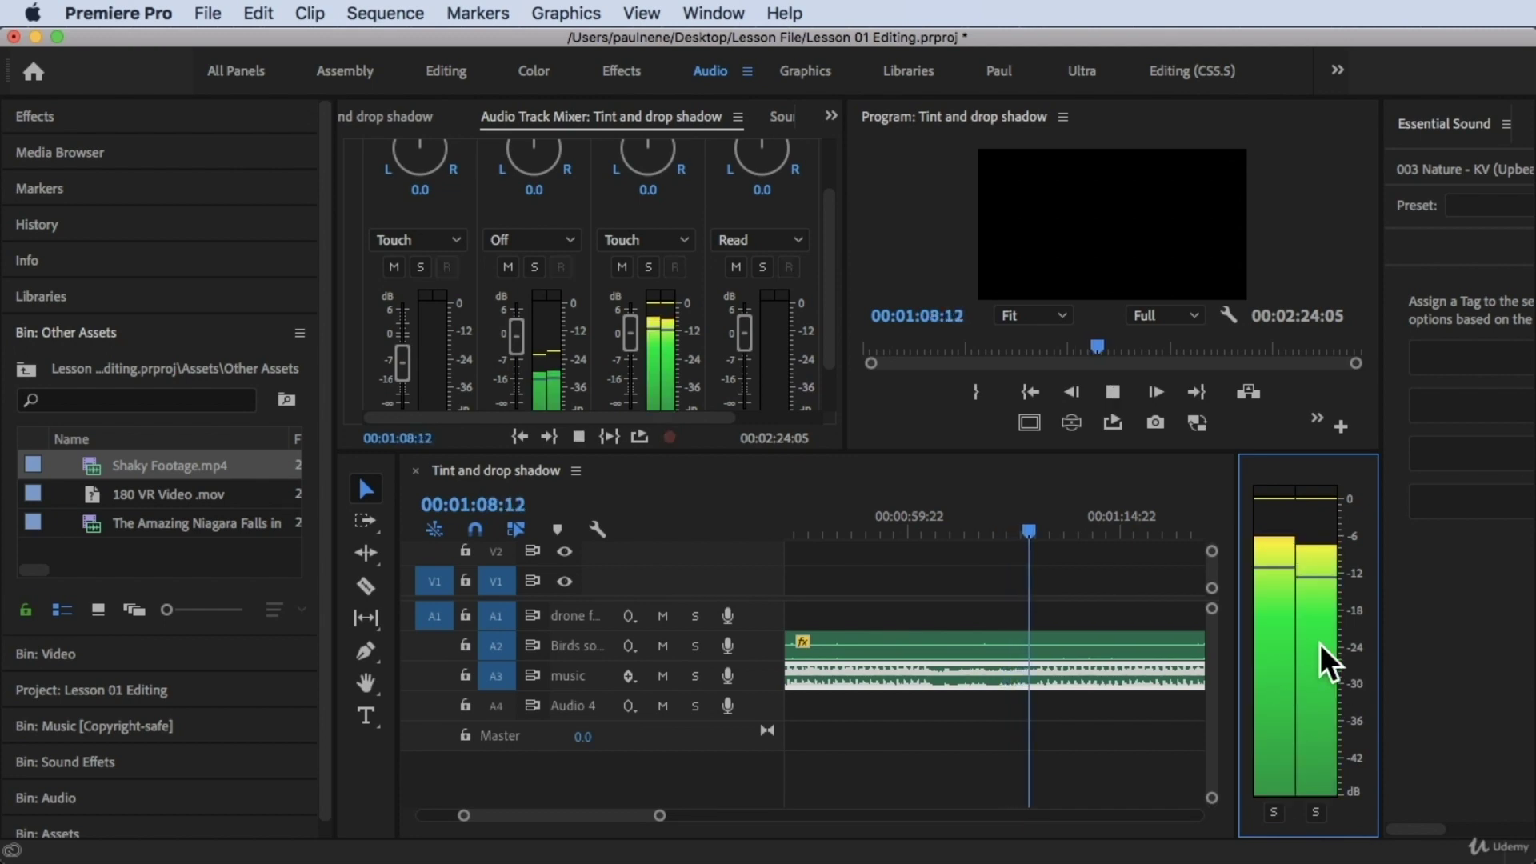
{"action": "left_click", "coordinate": [1273, 813]}
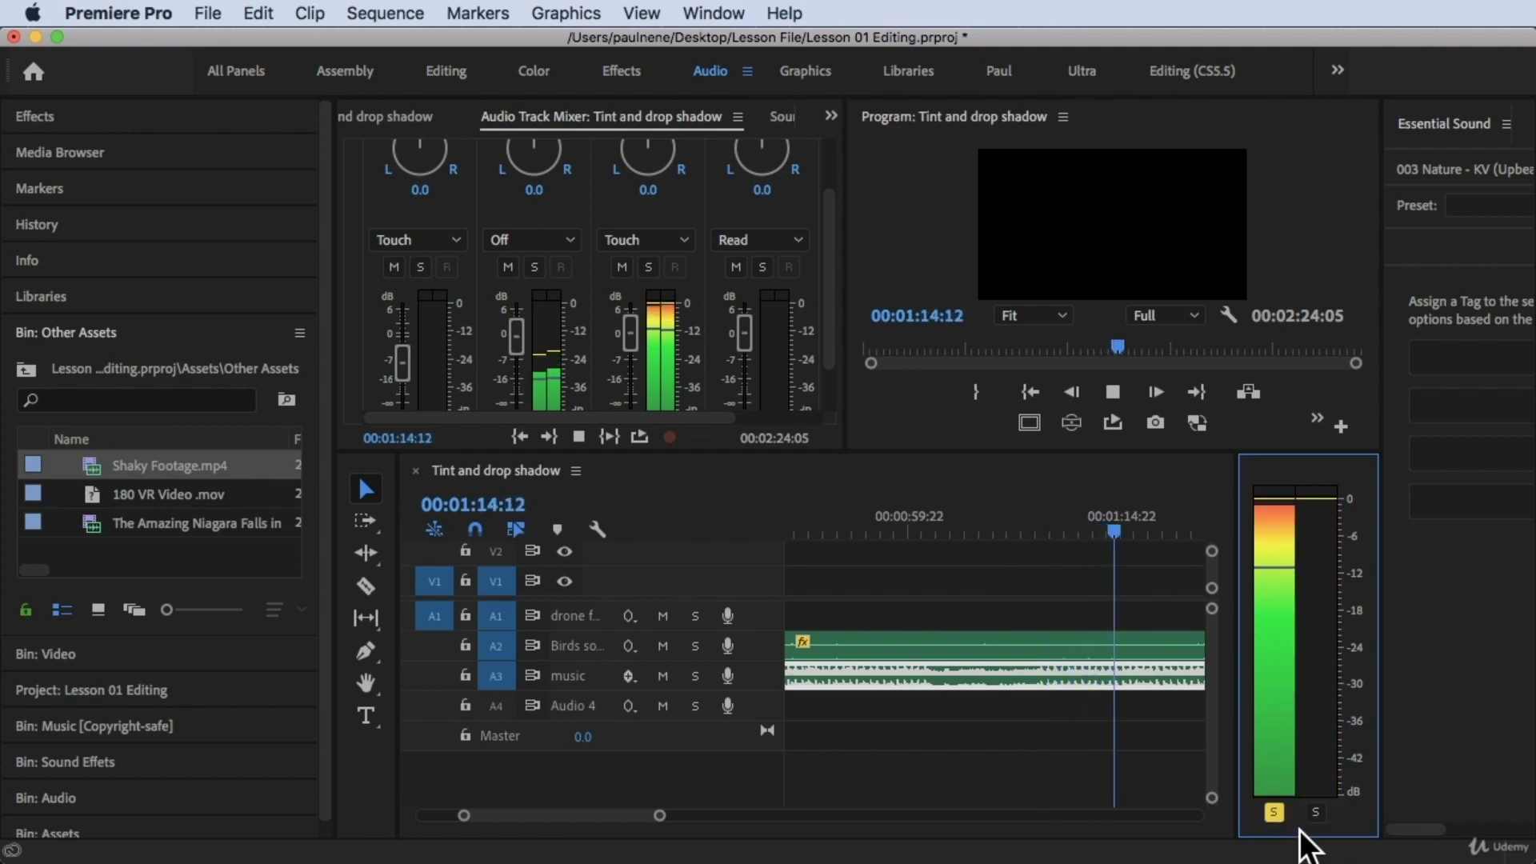
{"action": "left_click", "coordinate": [1313, 811]}
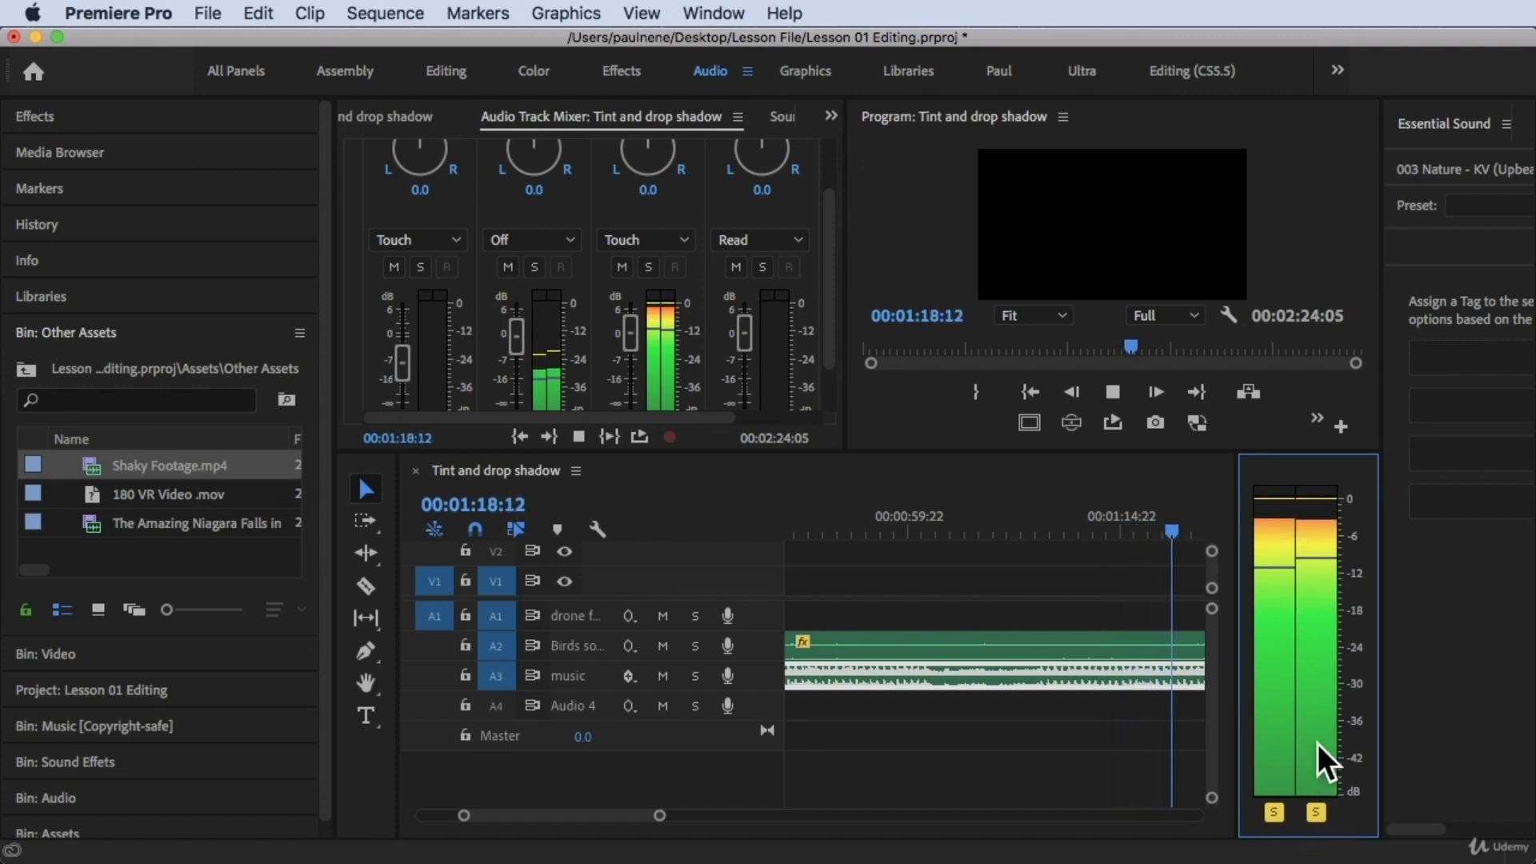
{"action": "left_click", "coordinate": [1275, 812]}
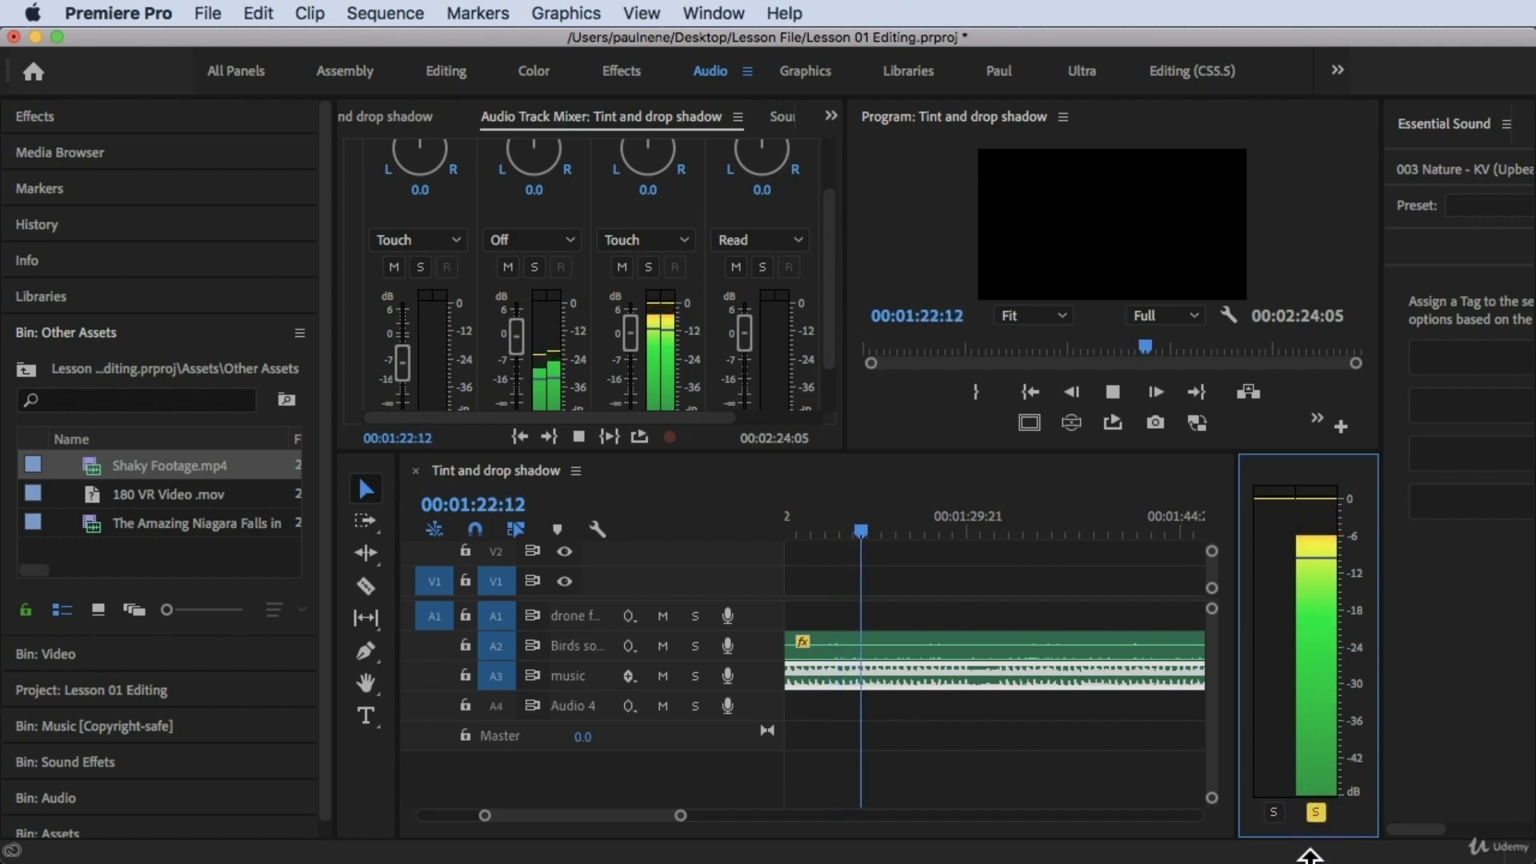
{"action": "key", "text": "XF86AudioRaiseVolume"}
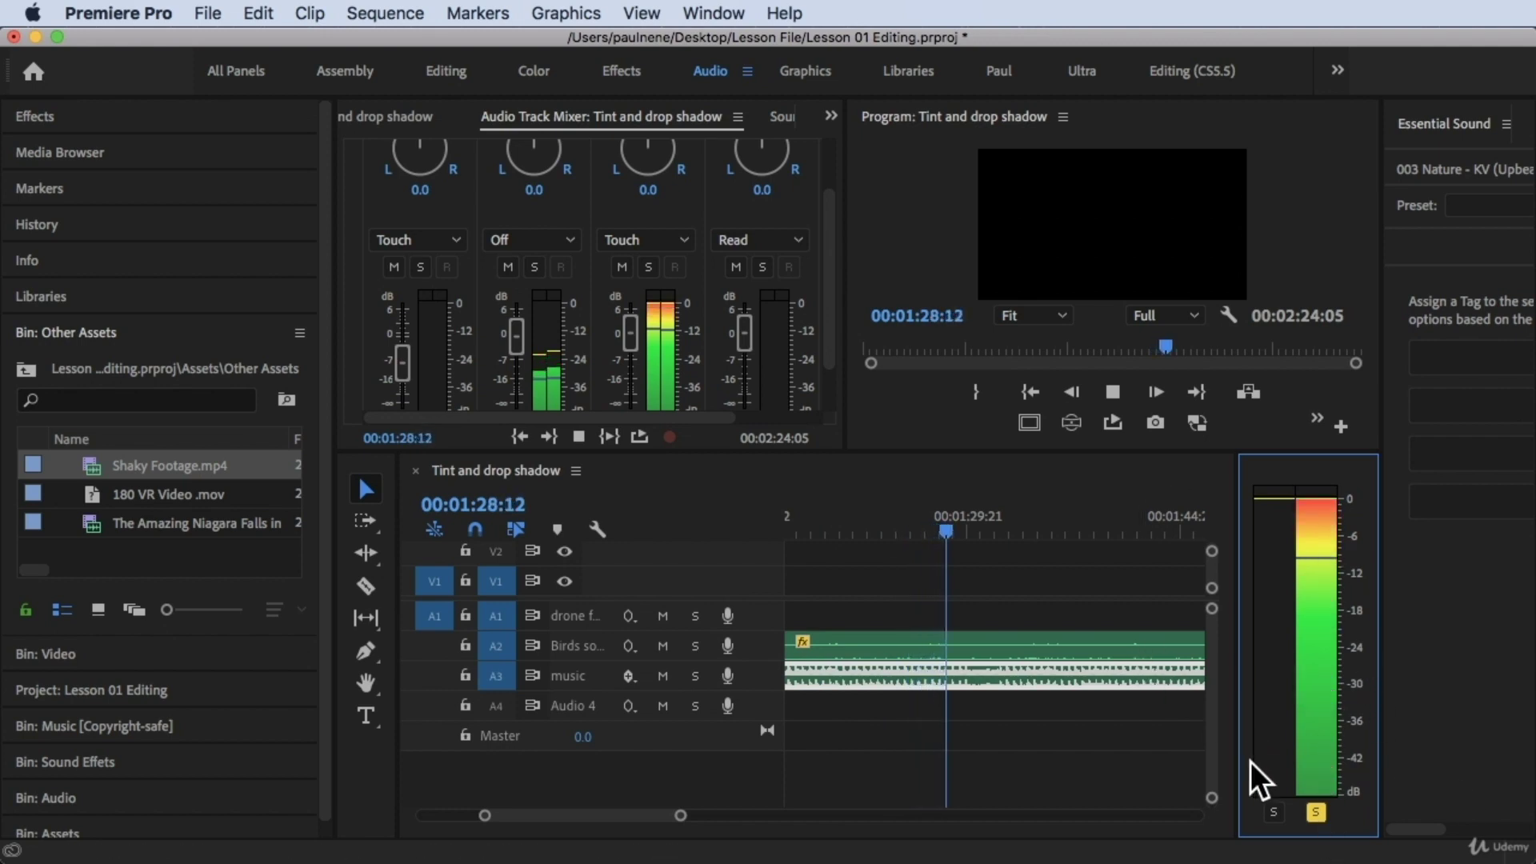
{"action": "key", "text": "XF86AudioRaiseVolume"}
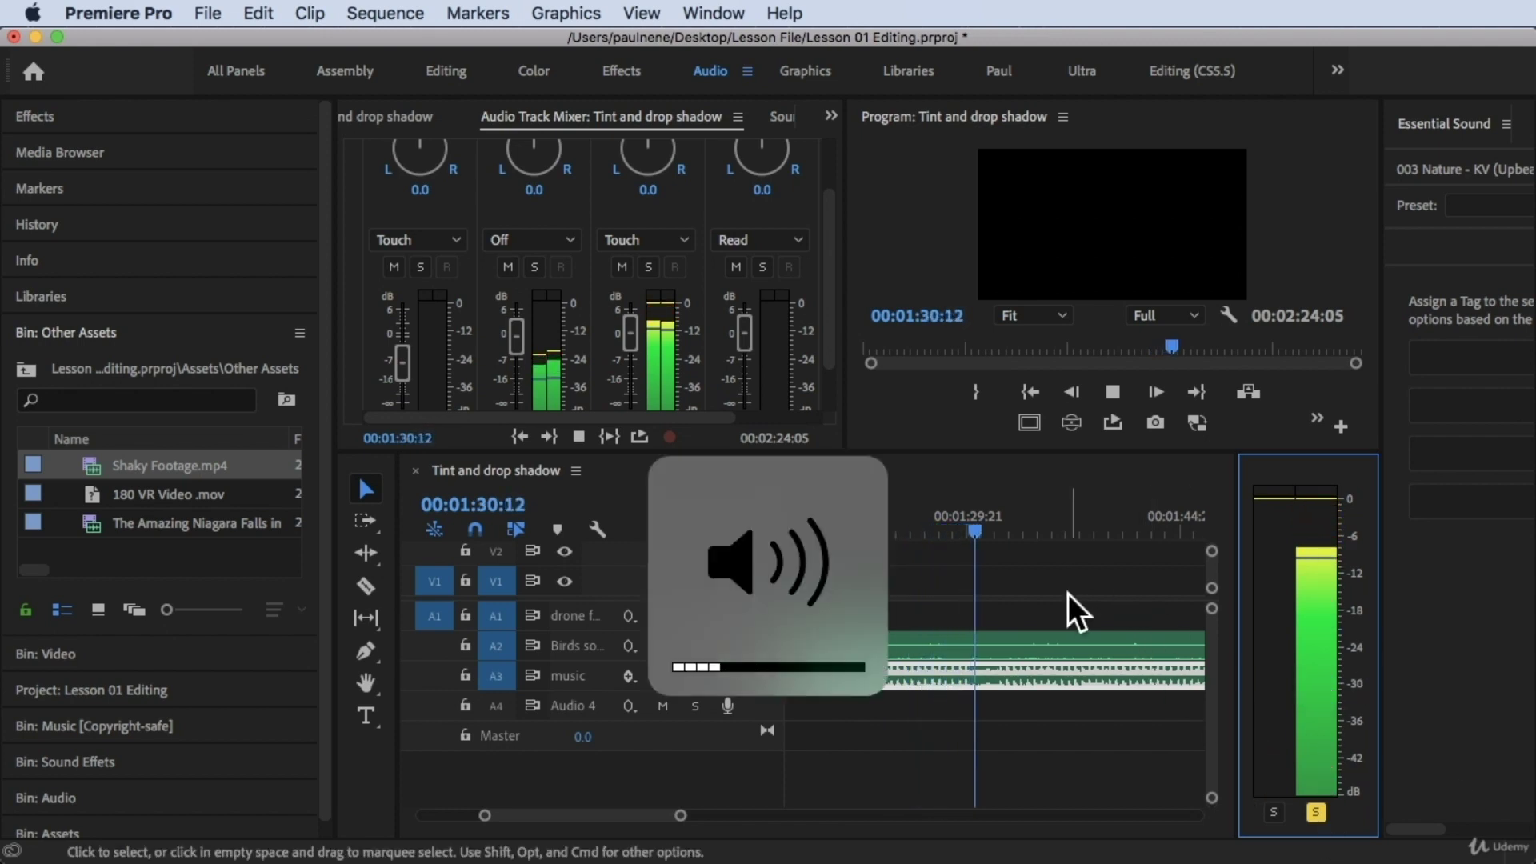
{"action": "left_click", "coordinate": [1275, 807]}
{"action": "left_click", "coordinate": [1314, 811]}
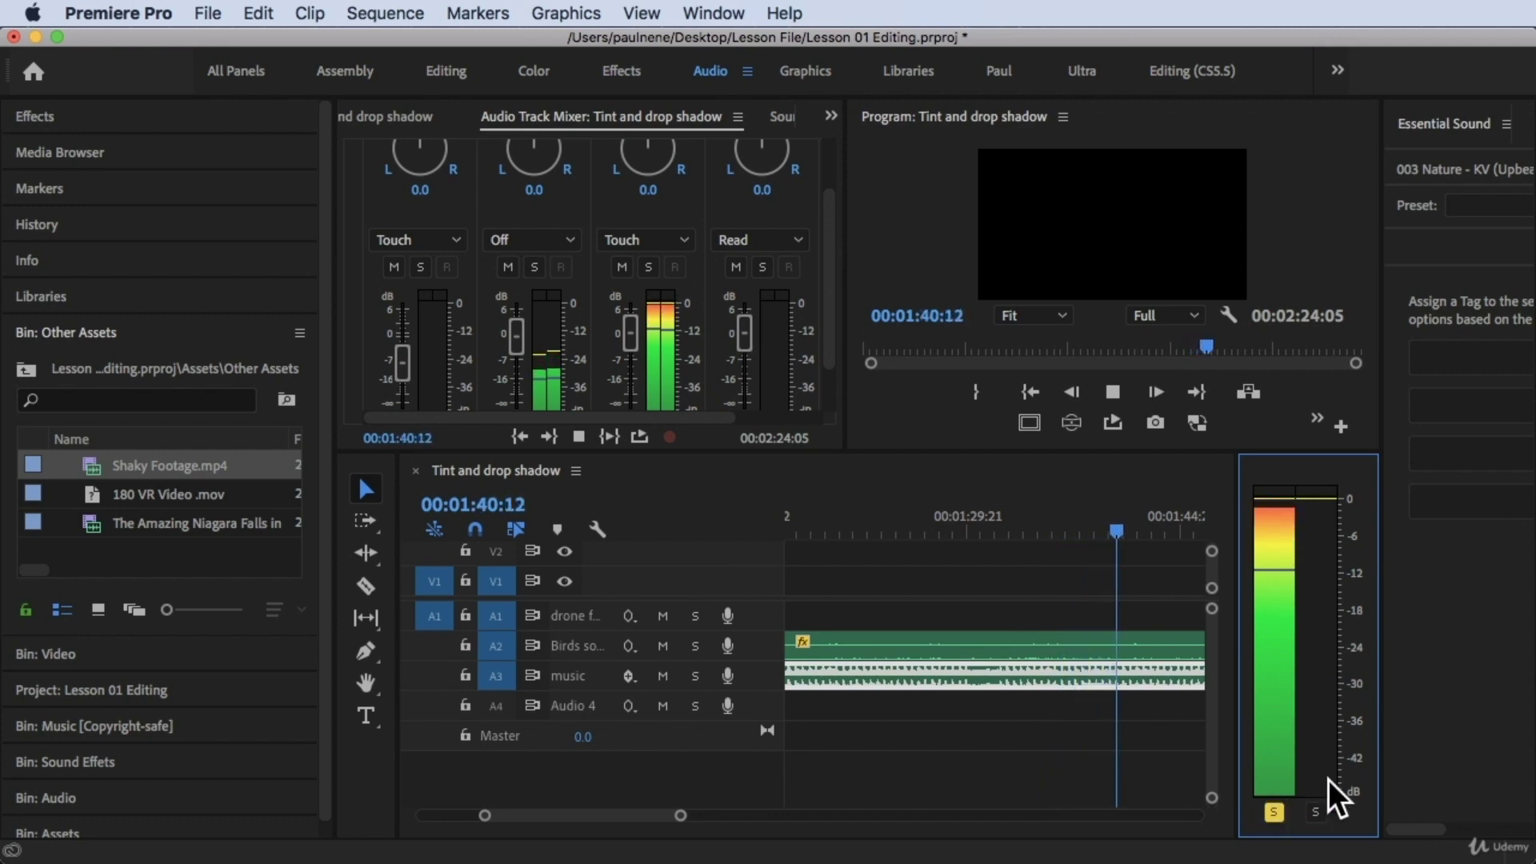
{"action": "left_click", "coordinate": [1323, 807]}
{"action": "key", "text": "space"}
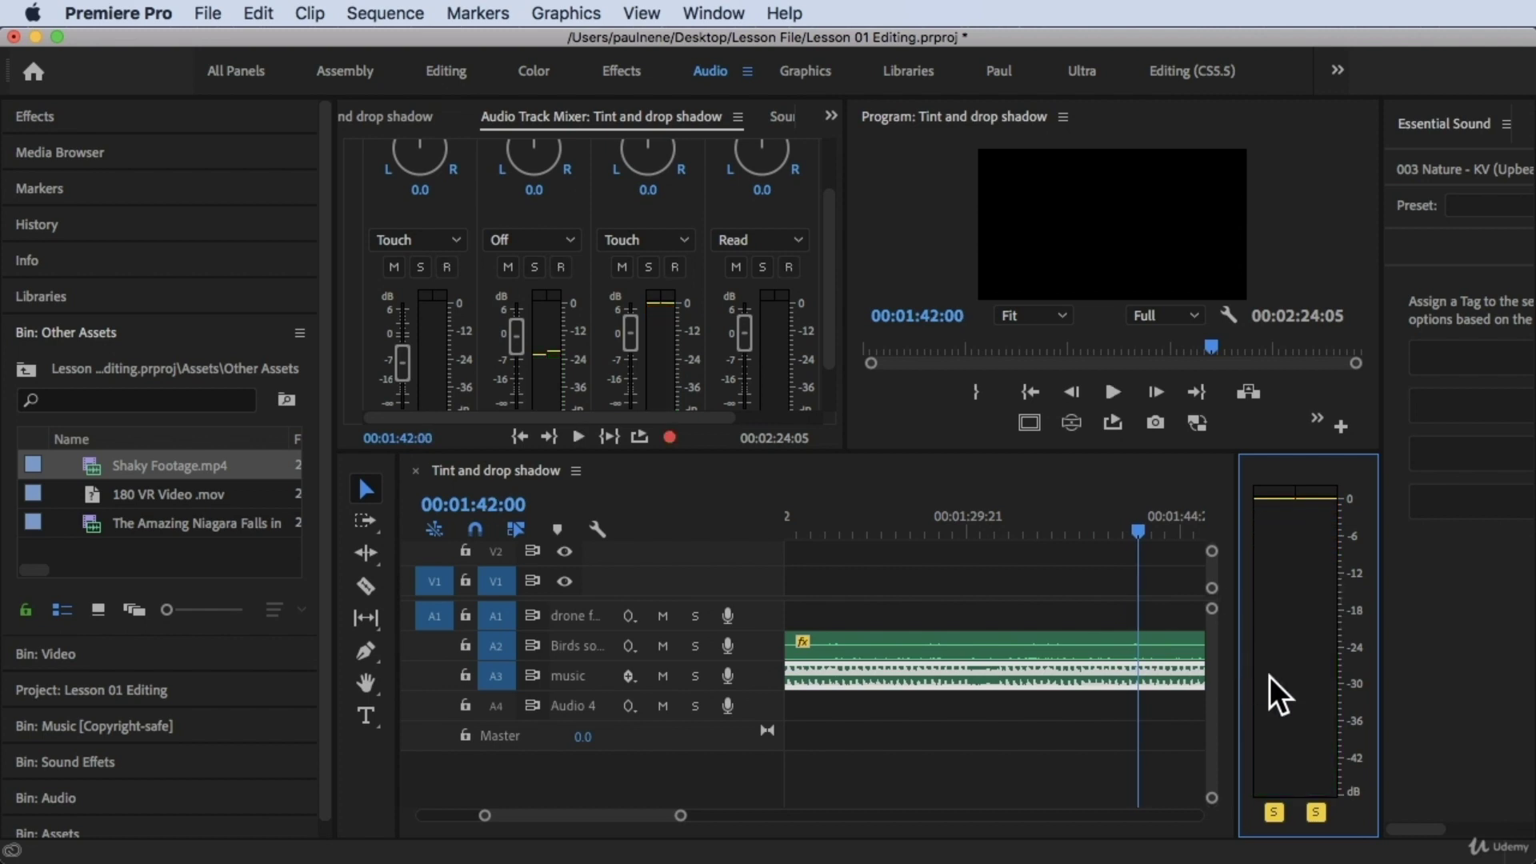
Reset the meters' peak indicators and briefly play the sequence
{"action": "right_click", "coordinate": [1284, 695]}
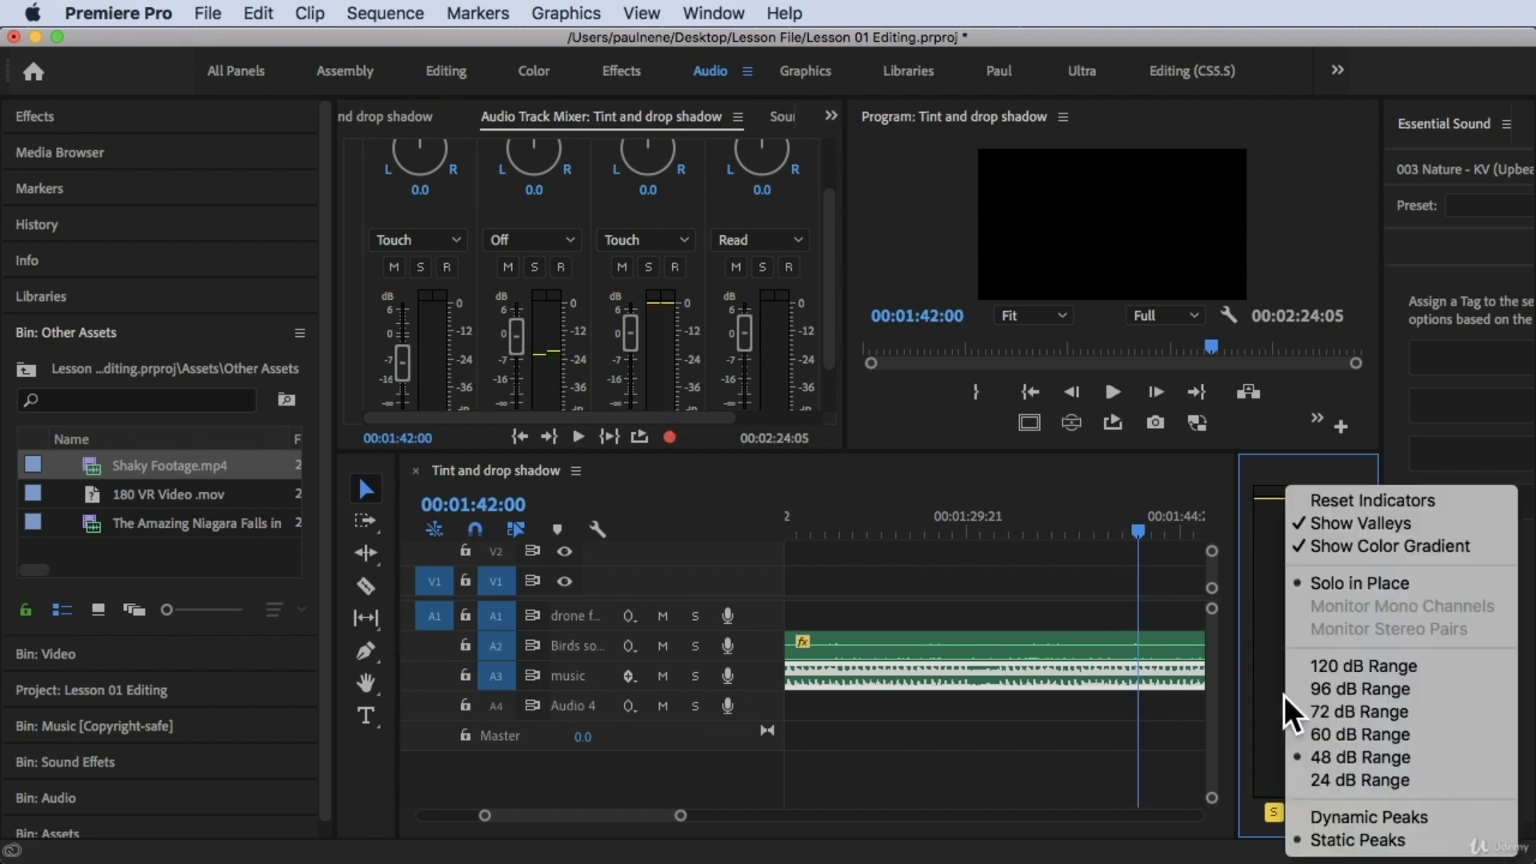
{"action": "left_click", "coordinate": [1394, 499]}
{"action": "key", "text": "space"}
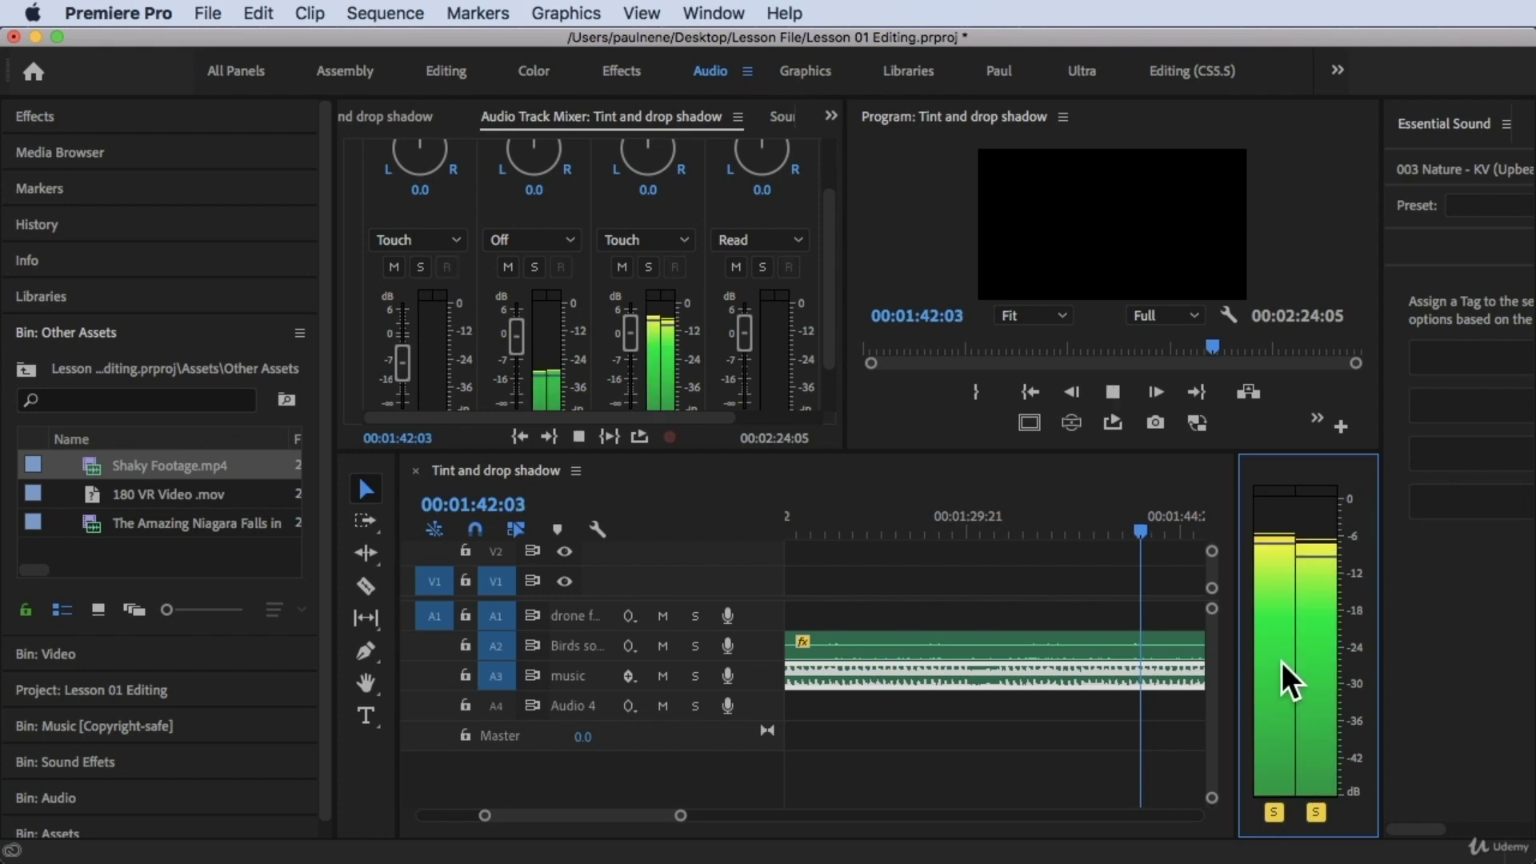
{"action": "key", "text": "space"}
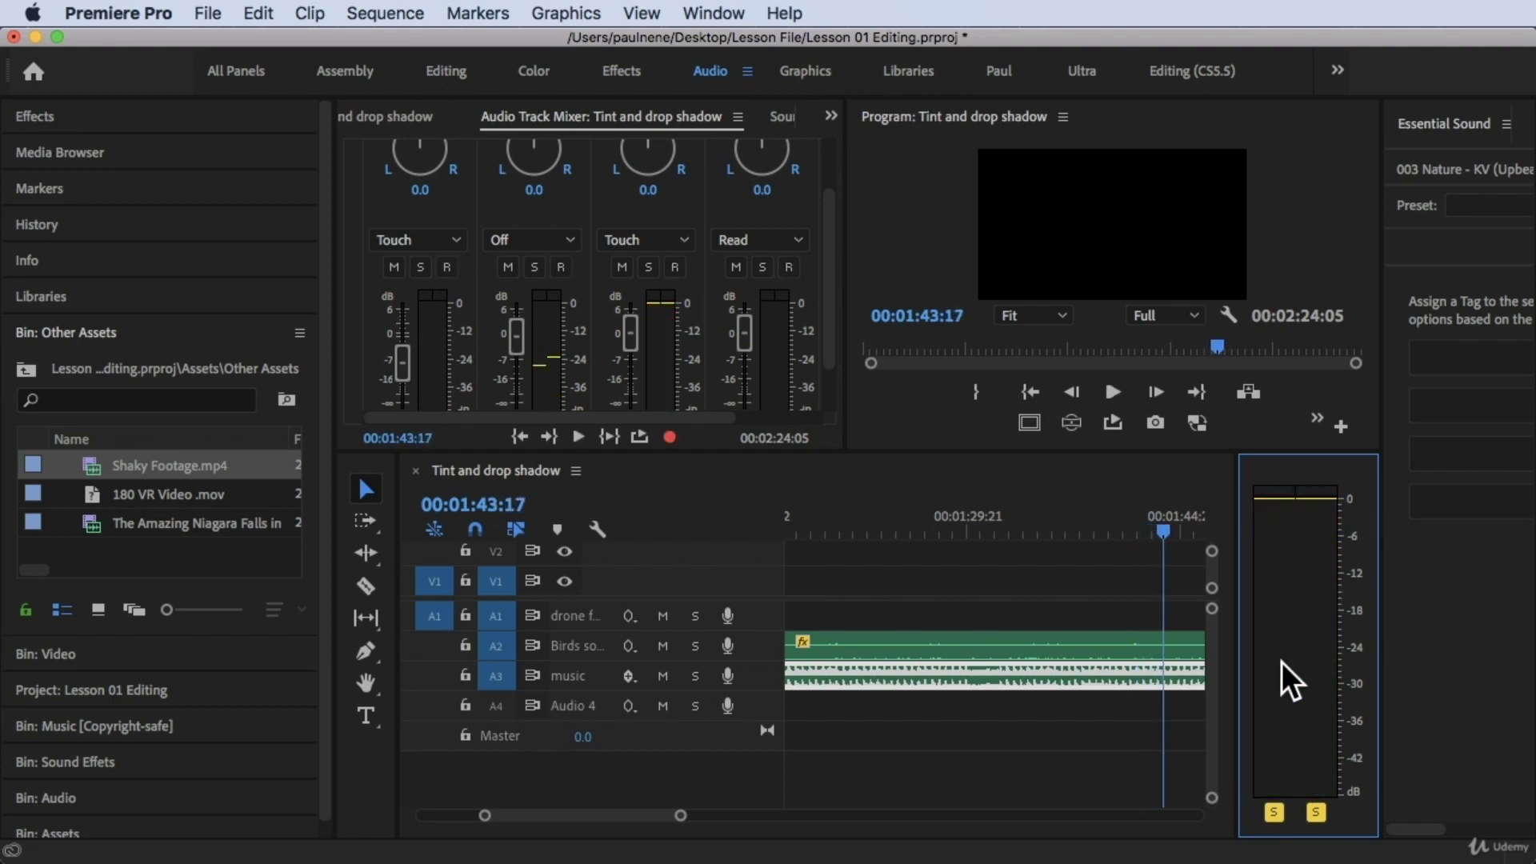
Toggle Show Valleys on the audio meters twice while watching playback levels
{"action": "right_click", "coordinate": [1281, 660]}
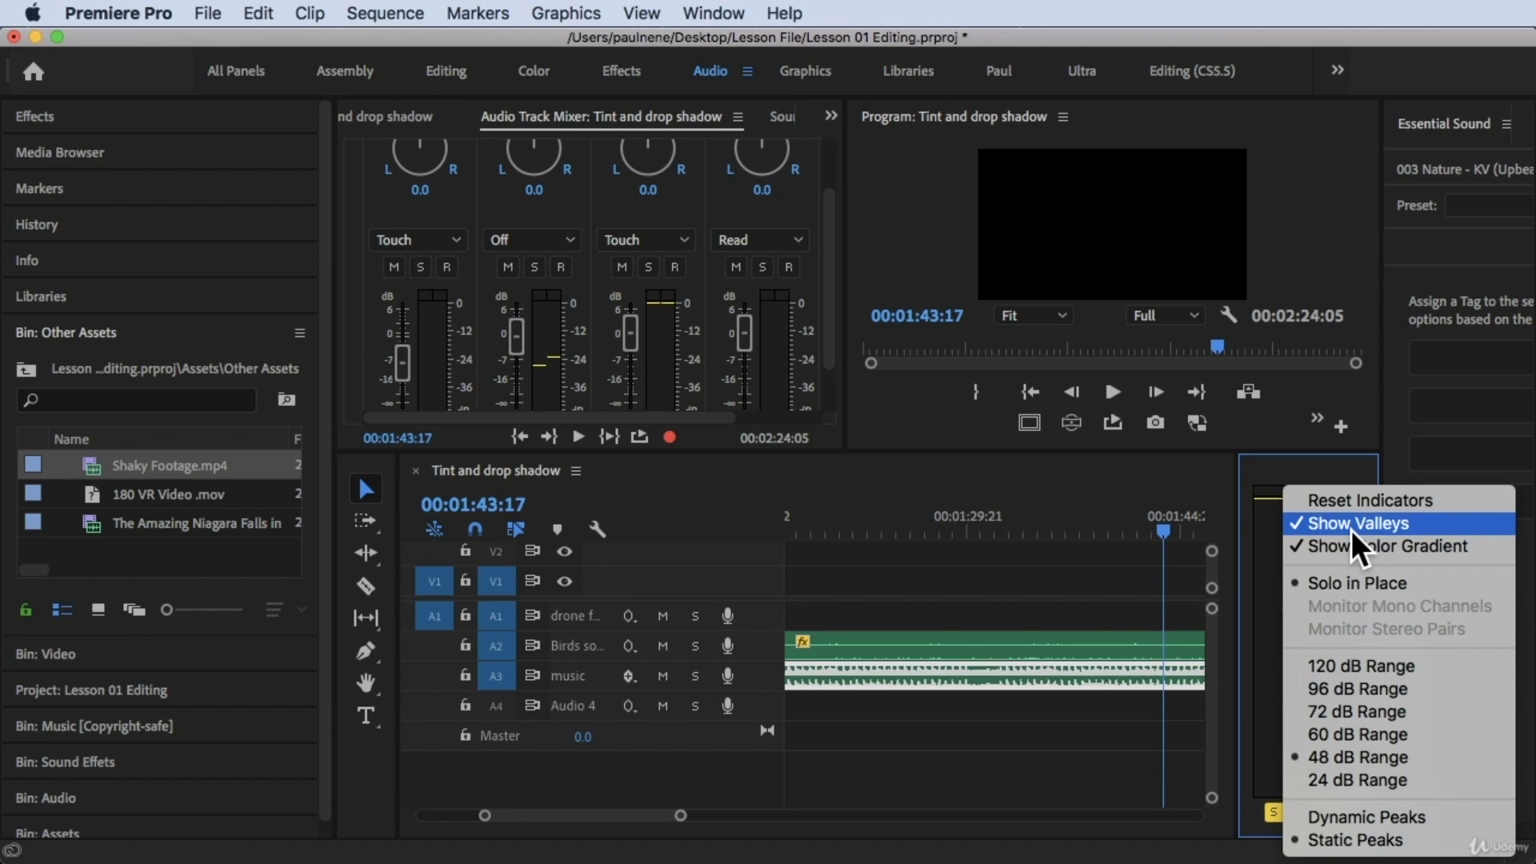
{"action": "left_click", "coordinate": [1309, 525]}
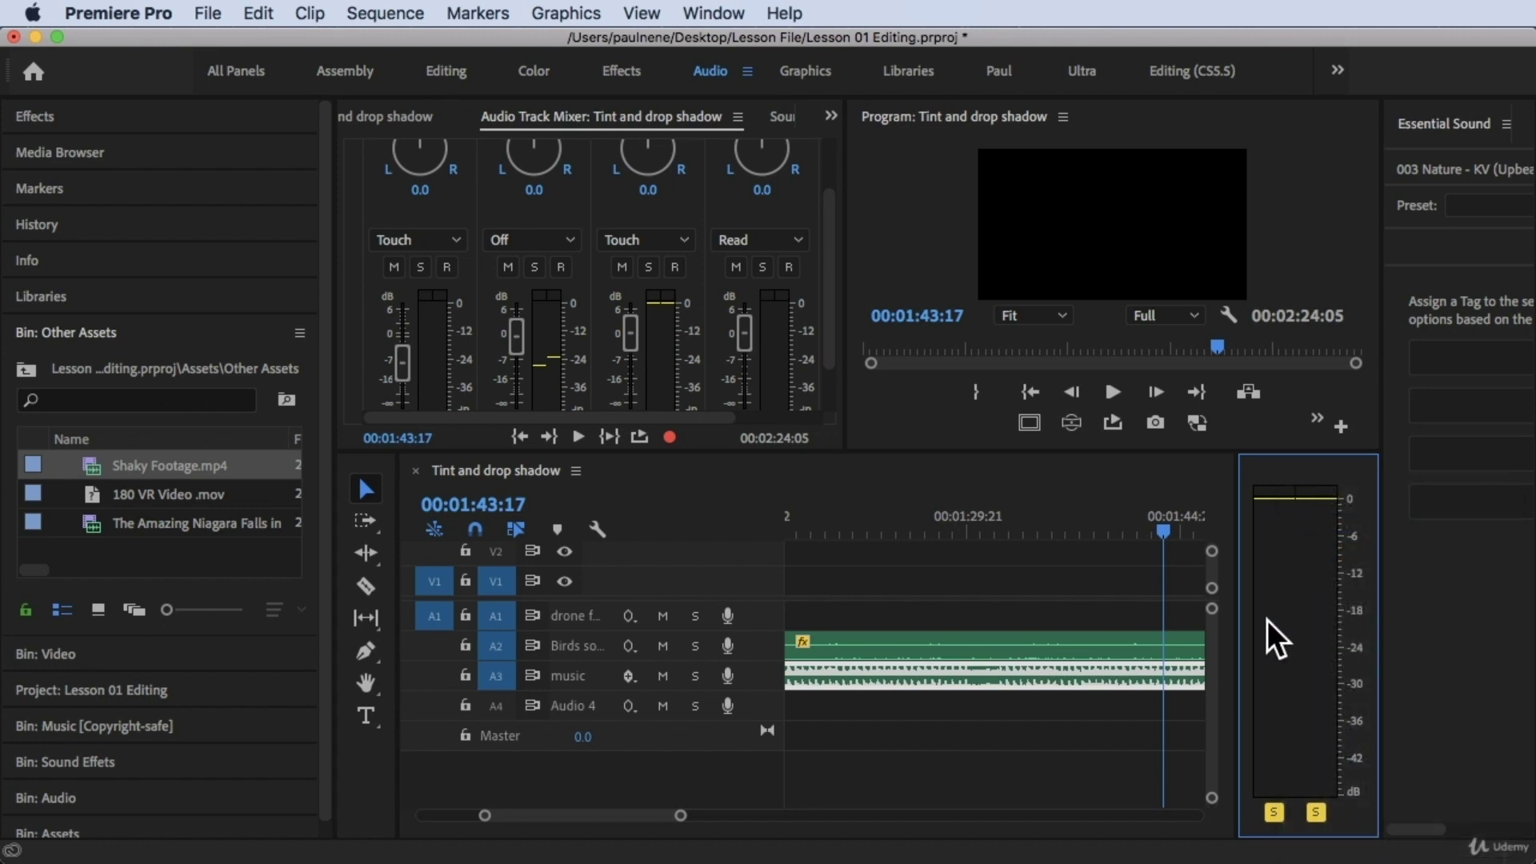
{"action": "key", "text": "space"}
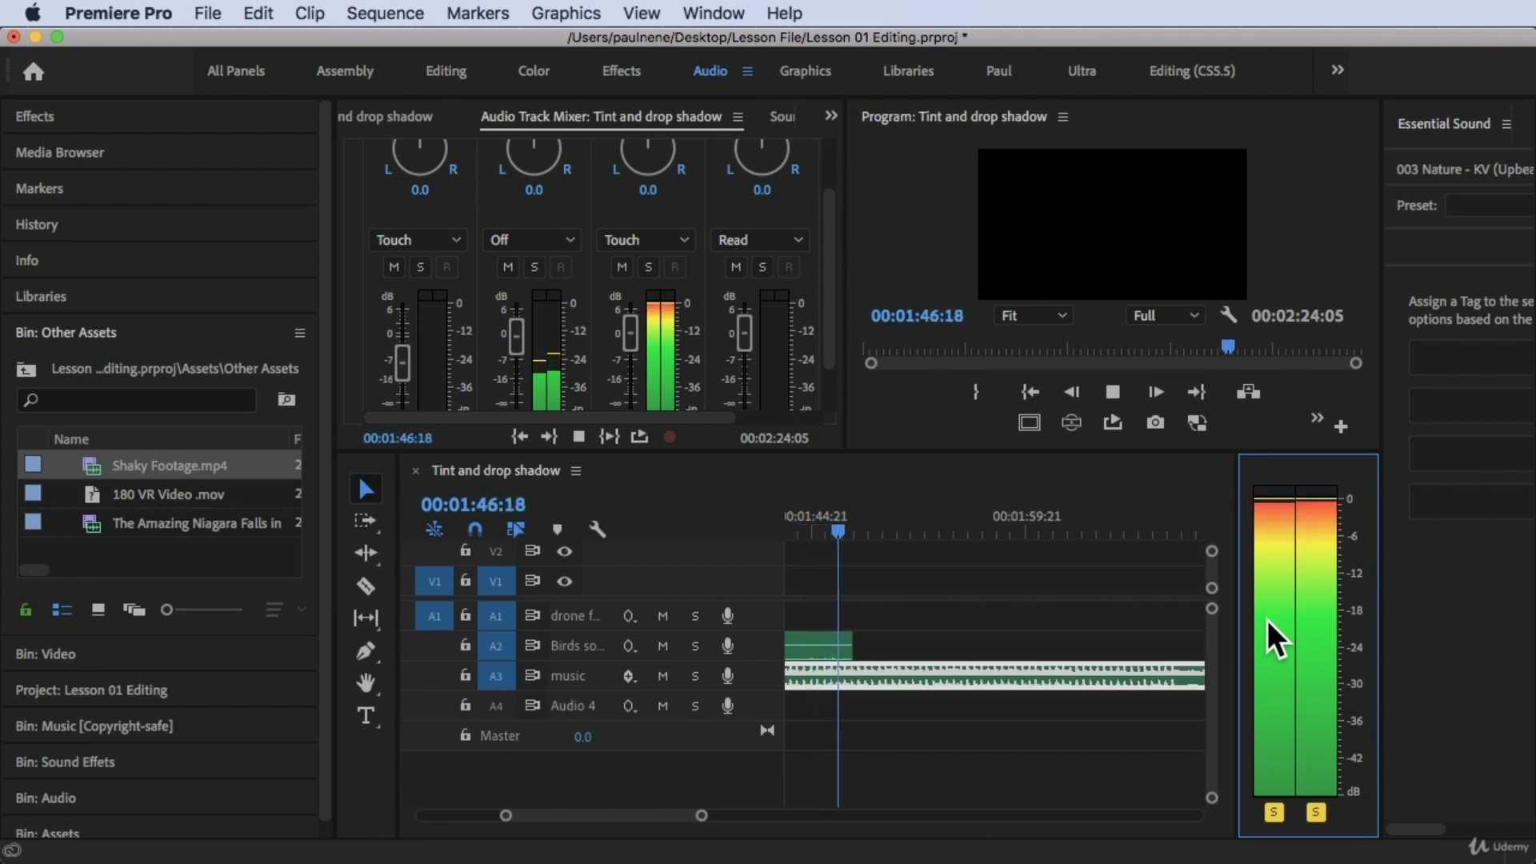
{"action": "key", "text": "space"}
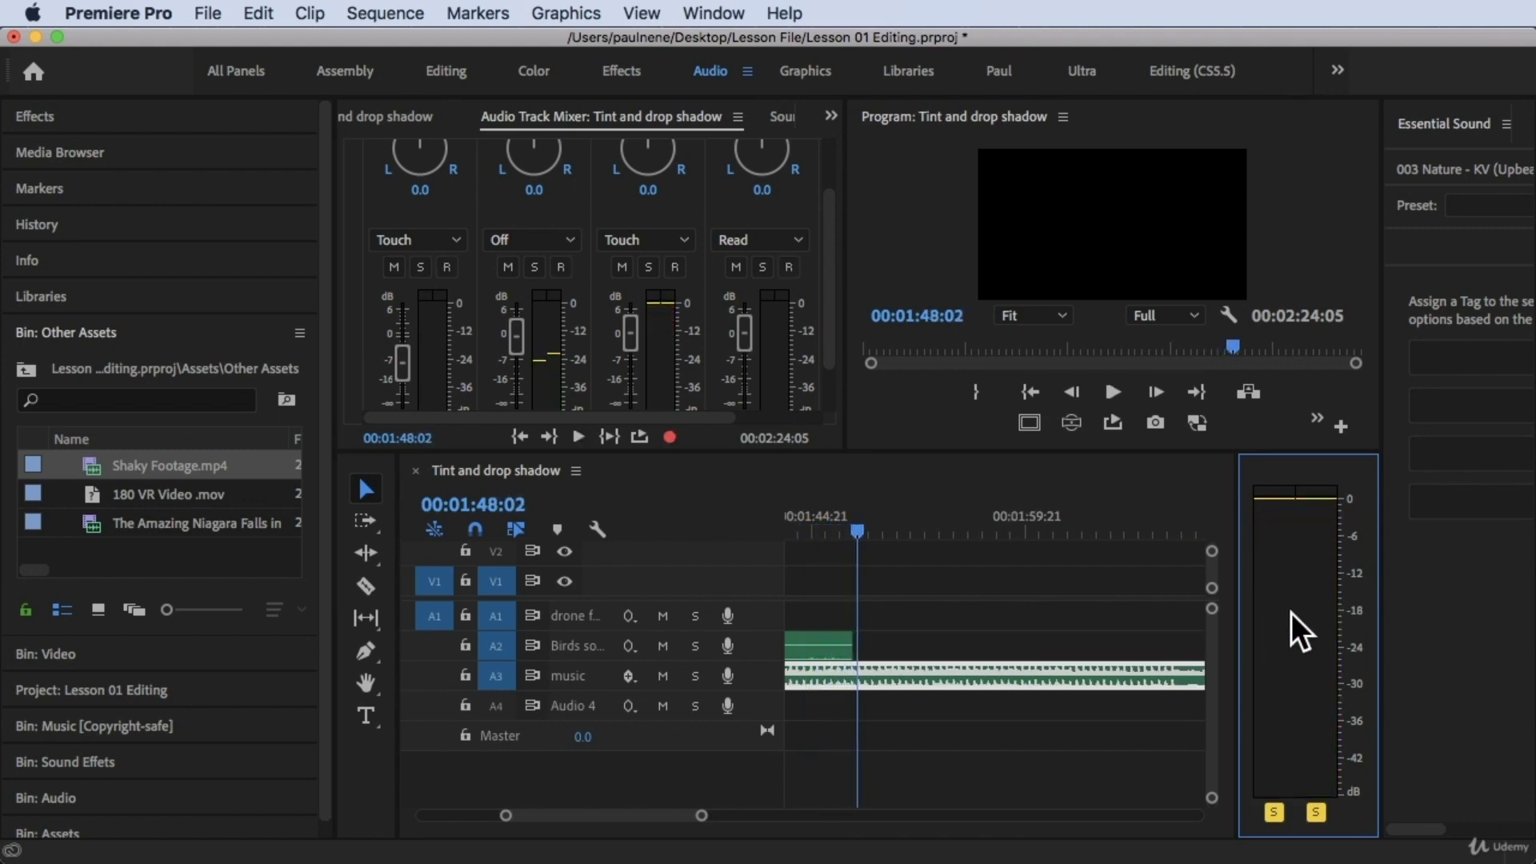
{"action": "right_click", "coordinate": [1292, 614]}
{"action": "left_click", "coordinate": [1164, 525]}
{"action": "key", "text": "space"}
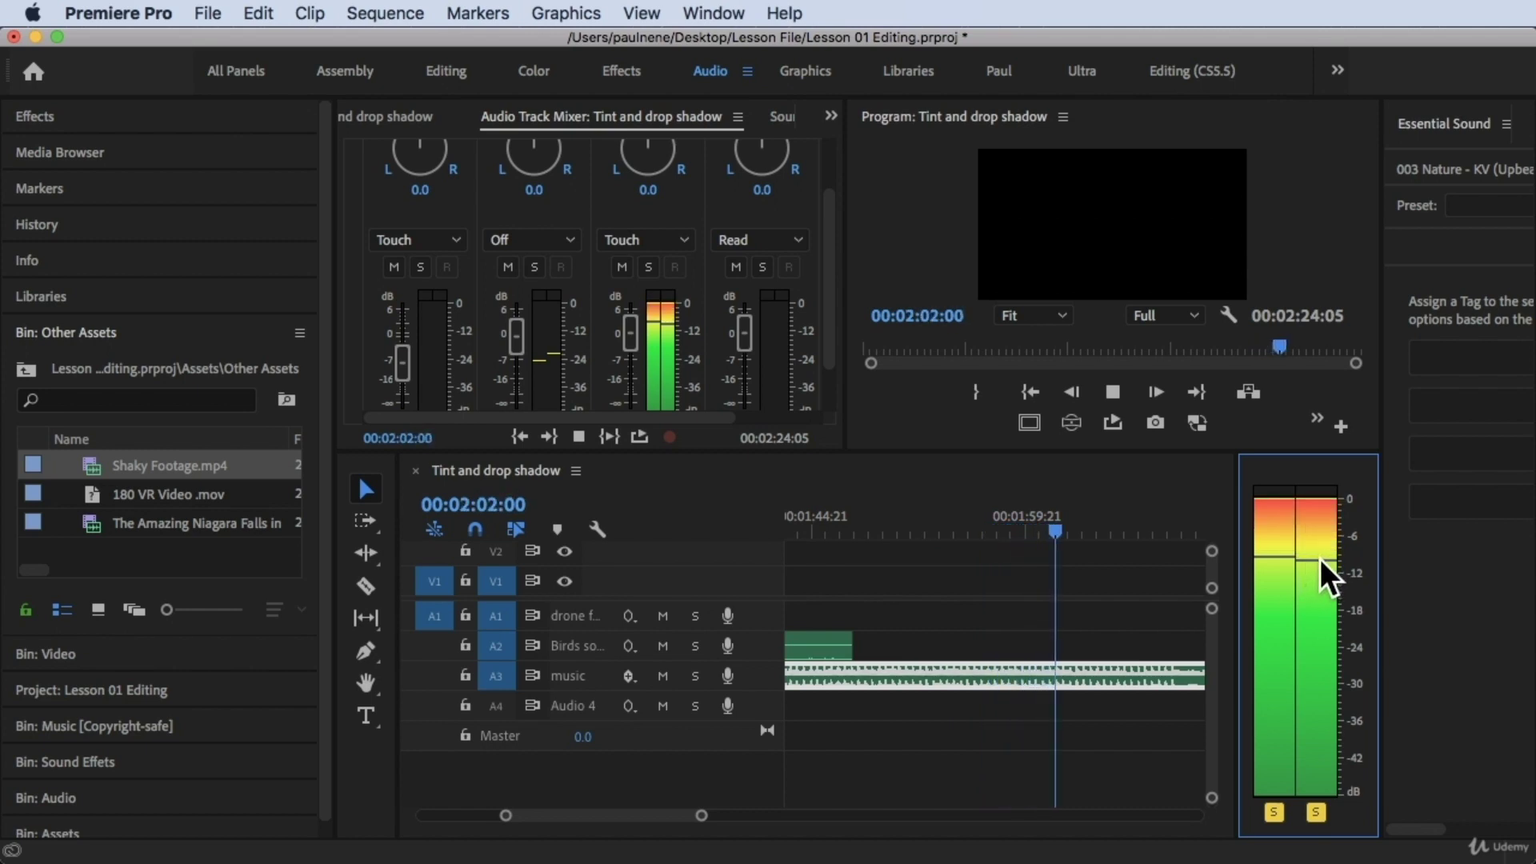
{"action": "key", "text": "space"}
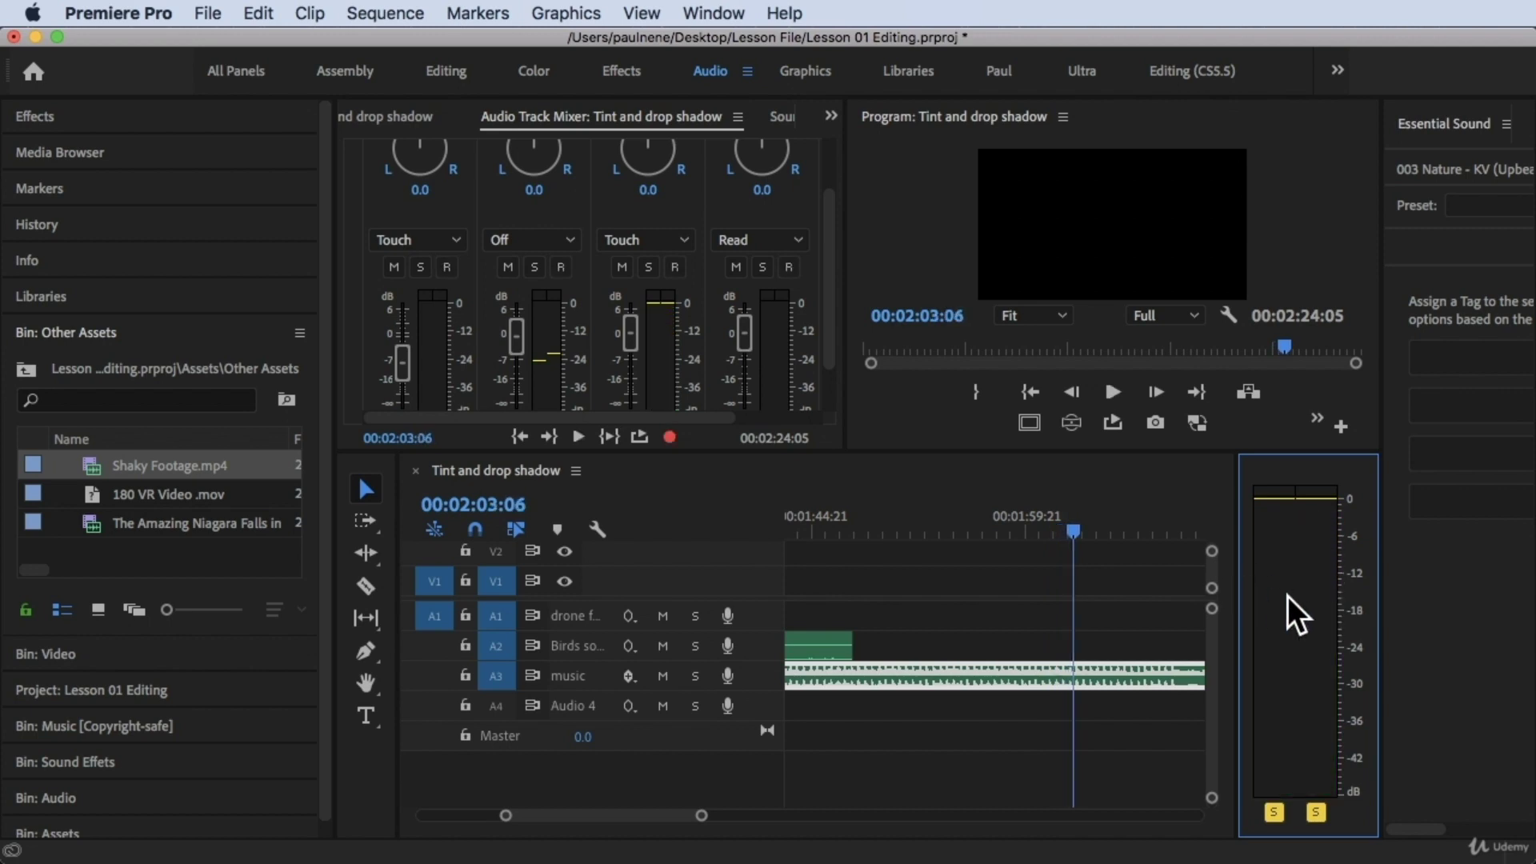
Toggle Show Valleys once more, play through, and return the playhead to 00:01:14:11
{"action": "right_click", "coordinate": [1287, 597]}
{"action": "left_click", "coordinate": [1331, 527]}
{"action": "key", "text": "space"}
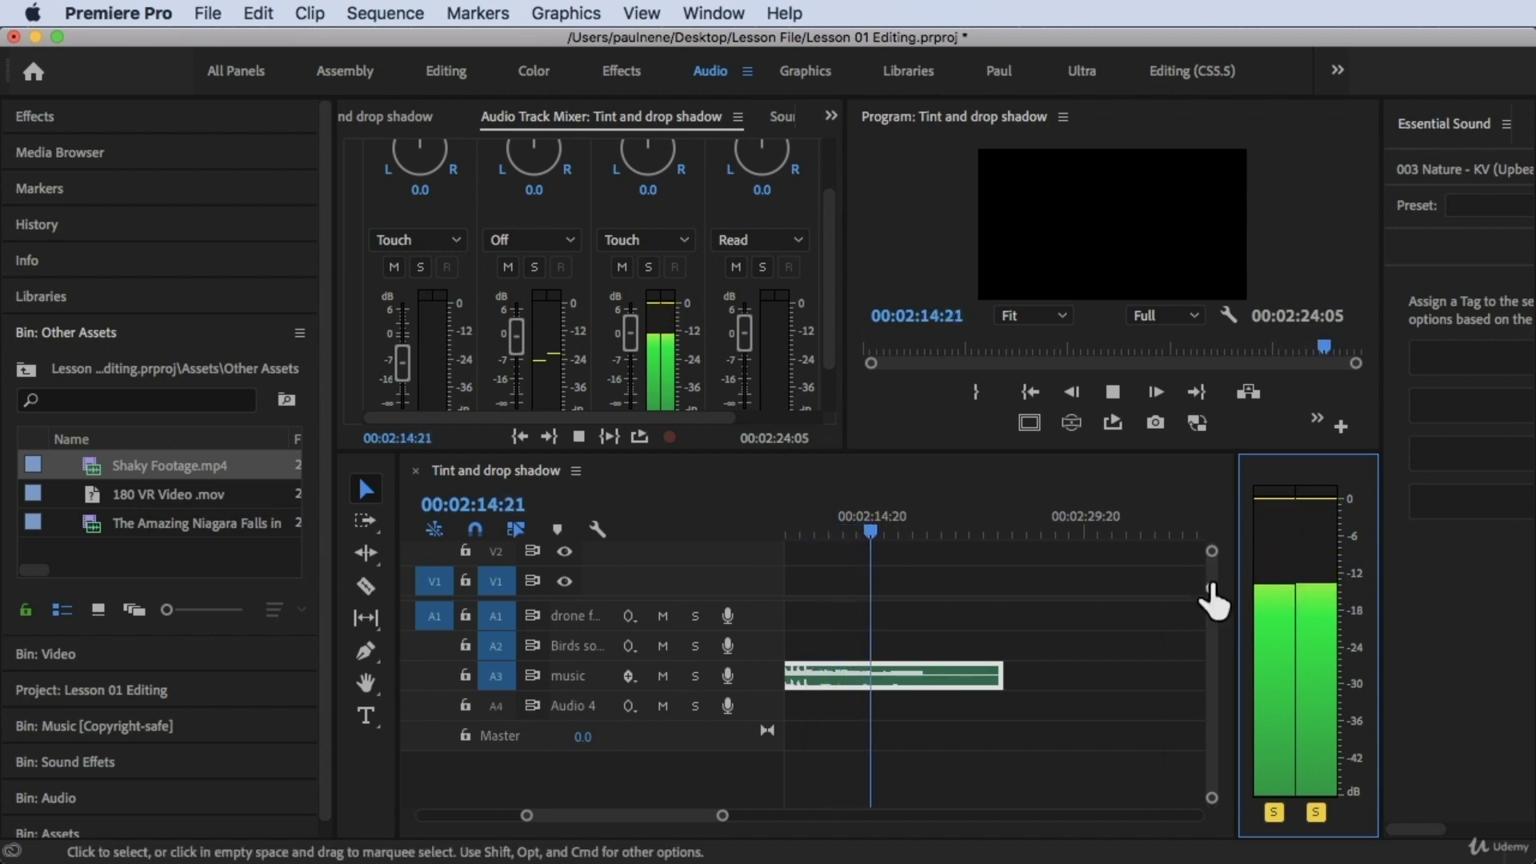
{"action": "key", "text": "space"}
{"action": "scroll", "coordinate": [1092, 614], "scroll_direction": "up", "scroll_amount": 10}
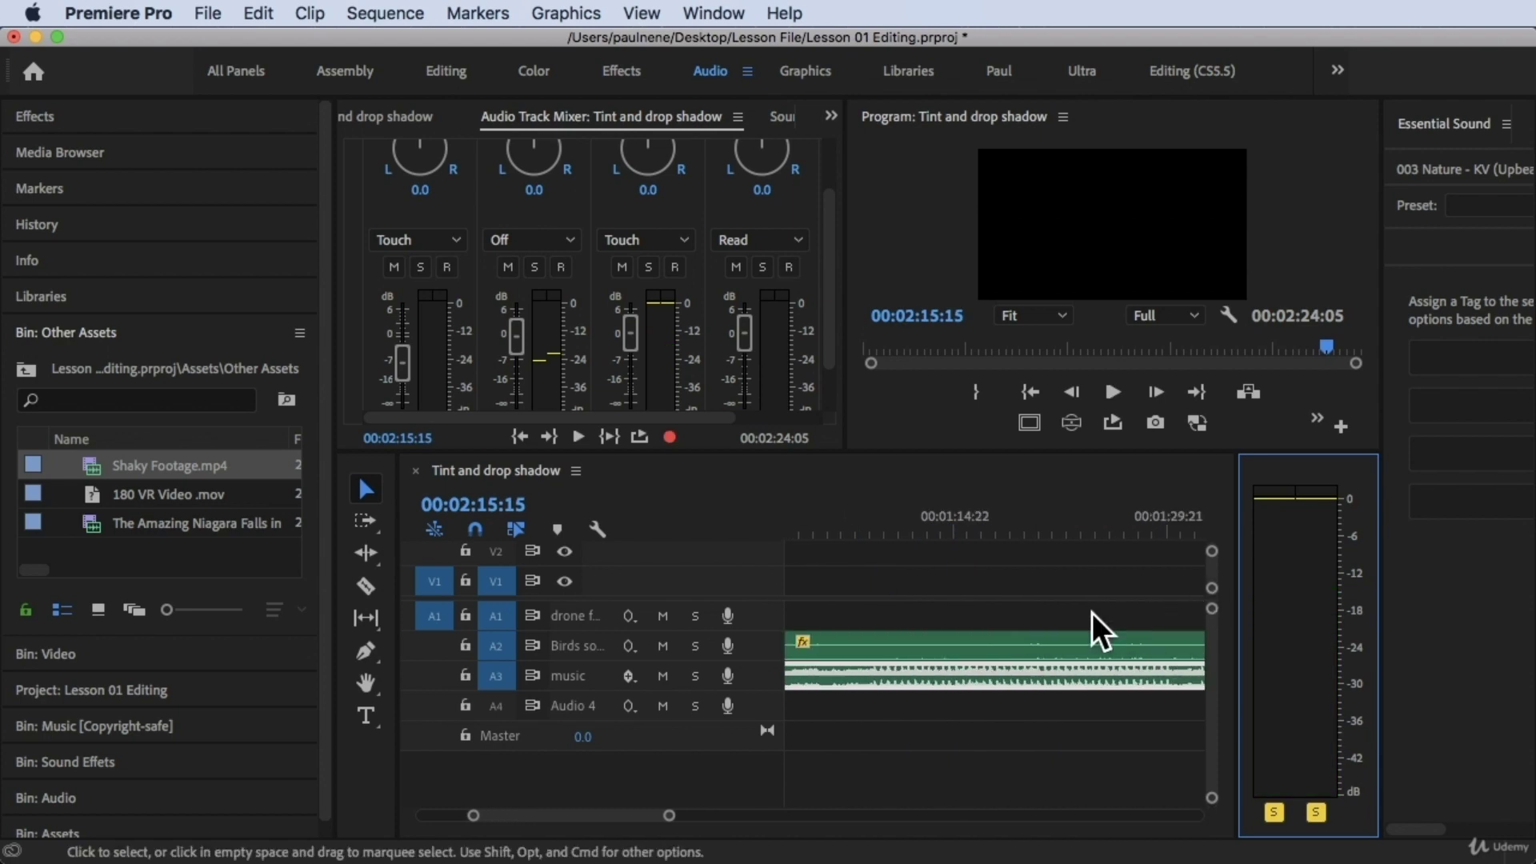
{"action": "left_click", "coordinate": [947, 532]}
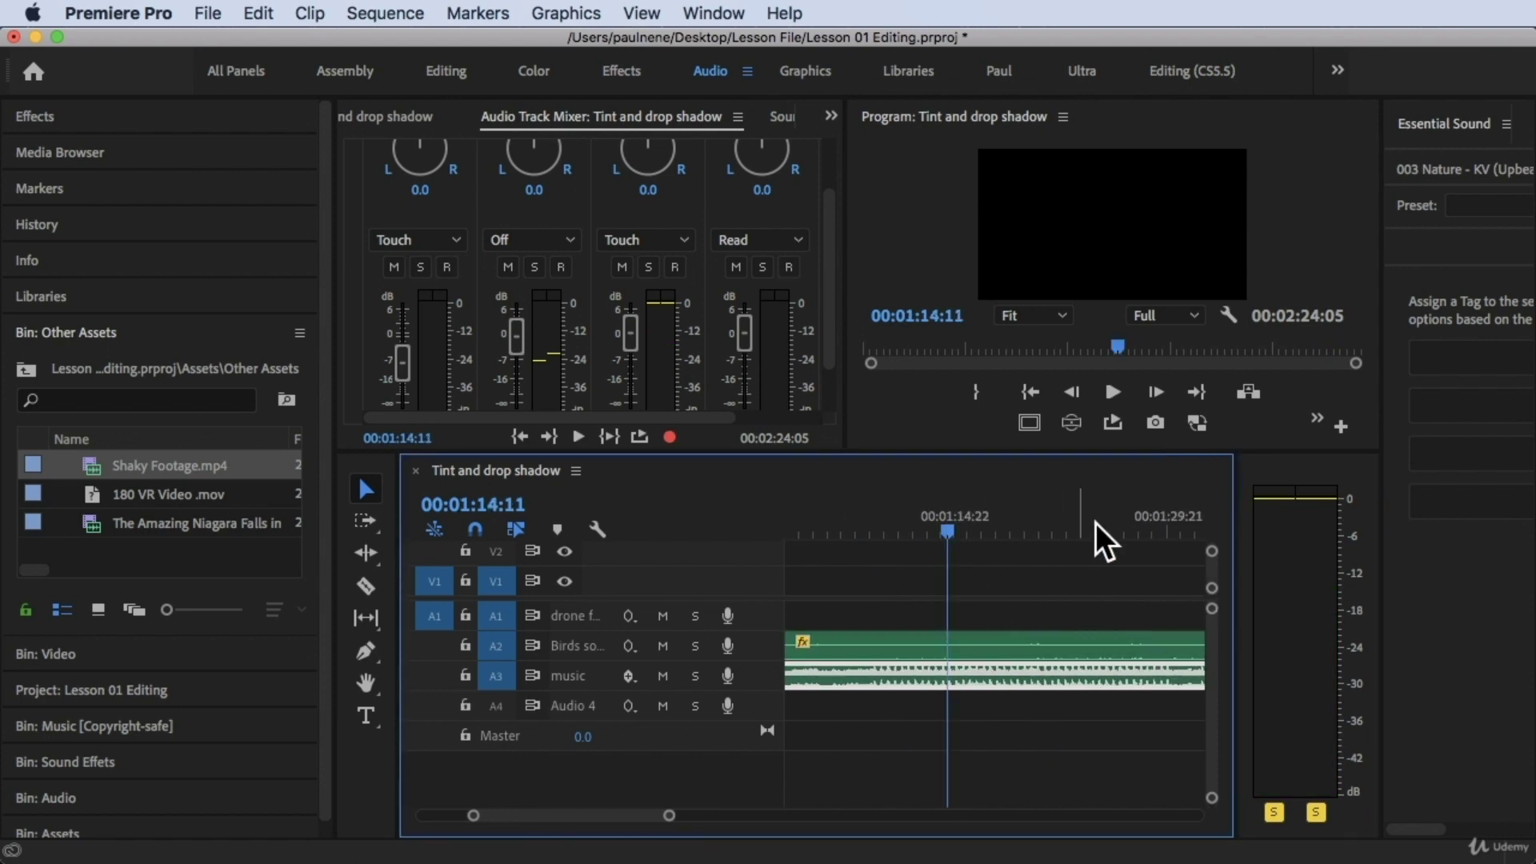
Turn the meters' colour gradient off, back on during playback, then off again
{"action": "right_click", "coordinate": [1301, 625]}
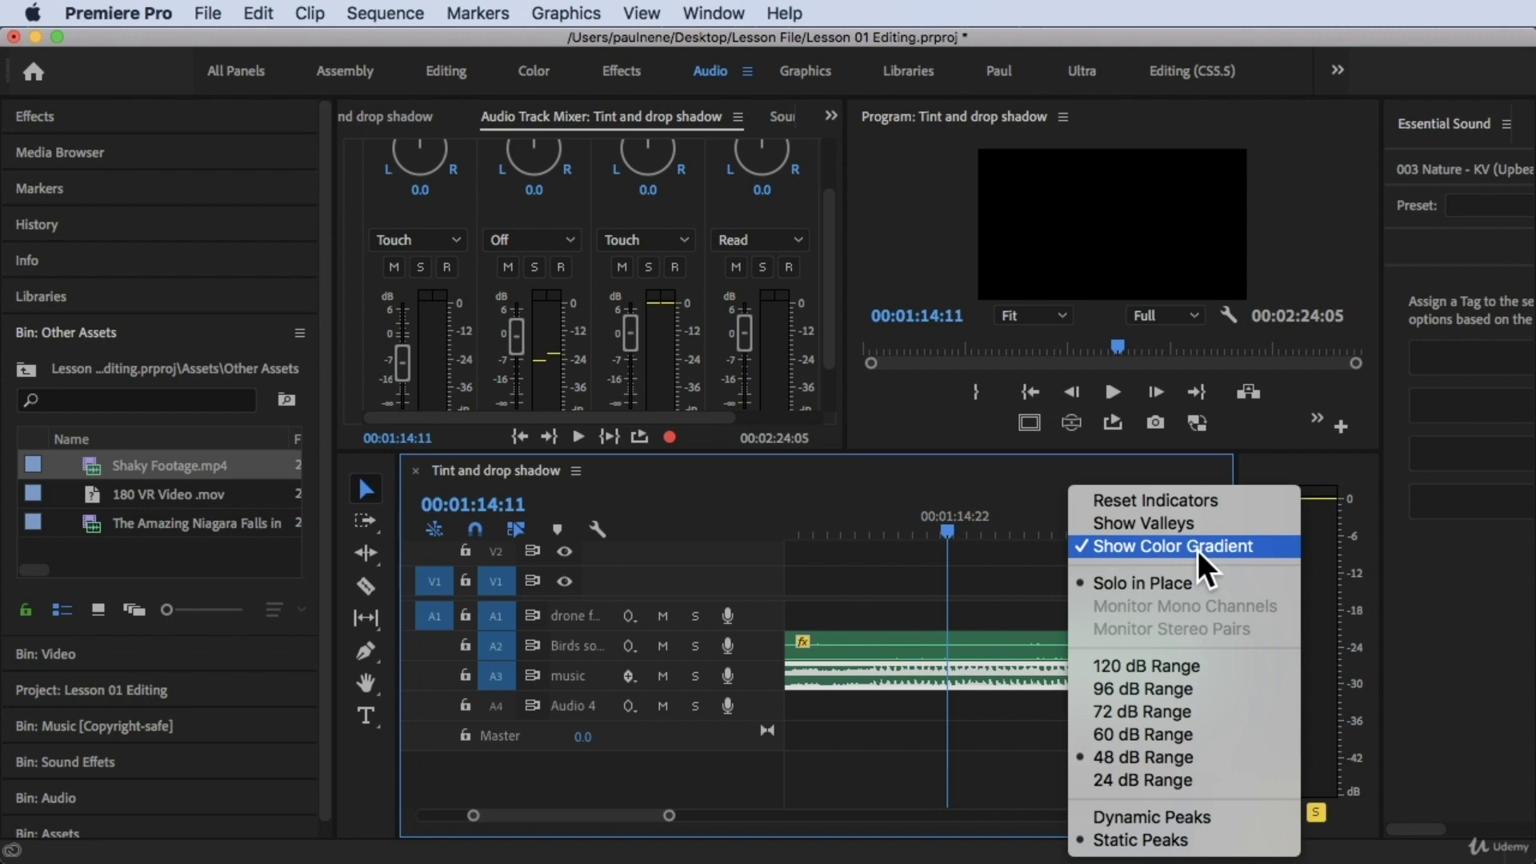
{"action": "left_click", "coordinate": [1146, 548]}
{"action": "key", "text": "space"}
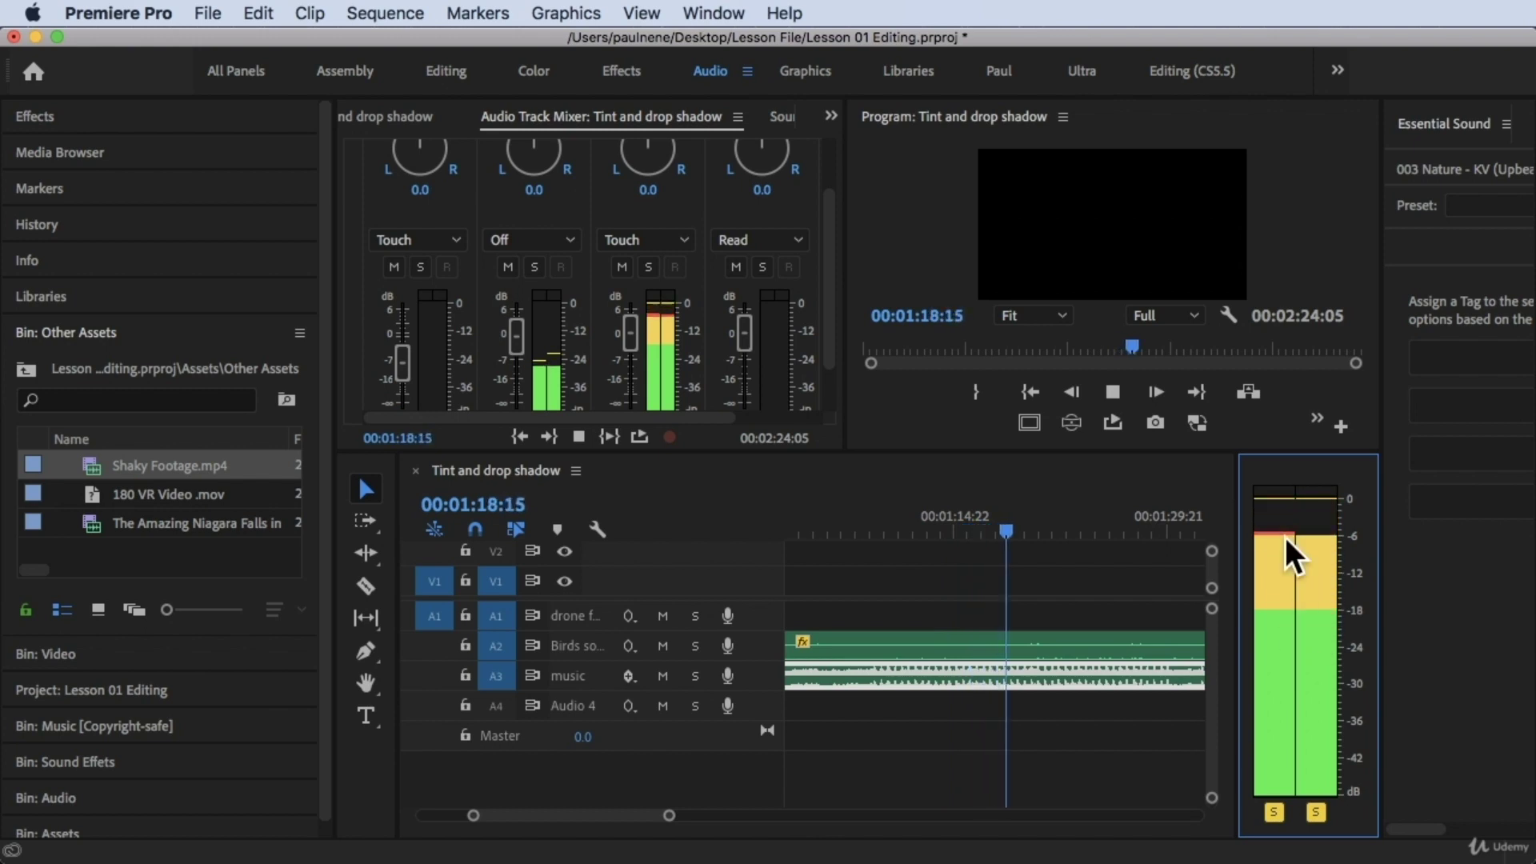
{"action": "right_click", "coordinate": [1299, 615]}
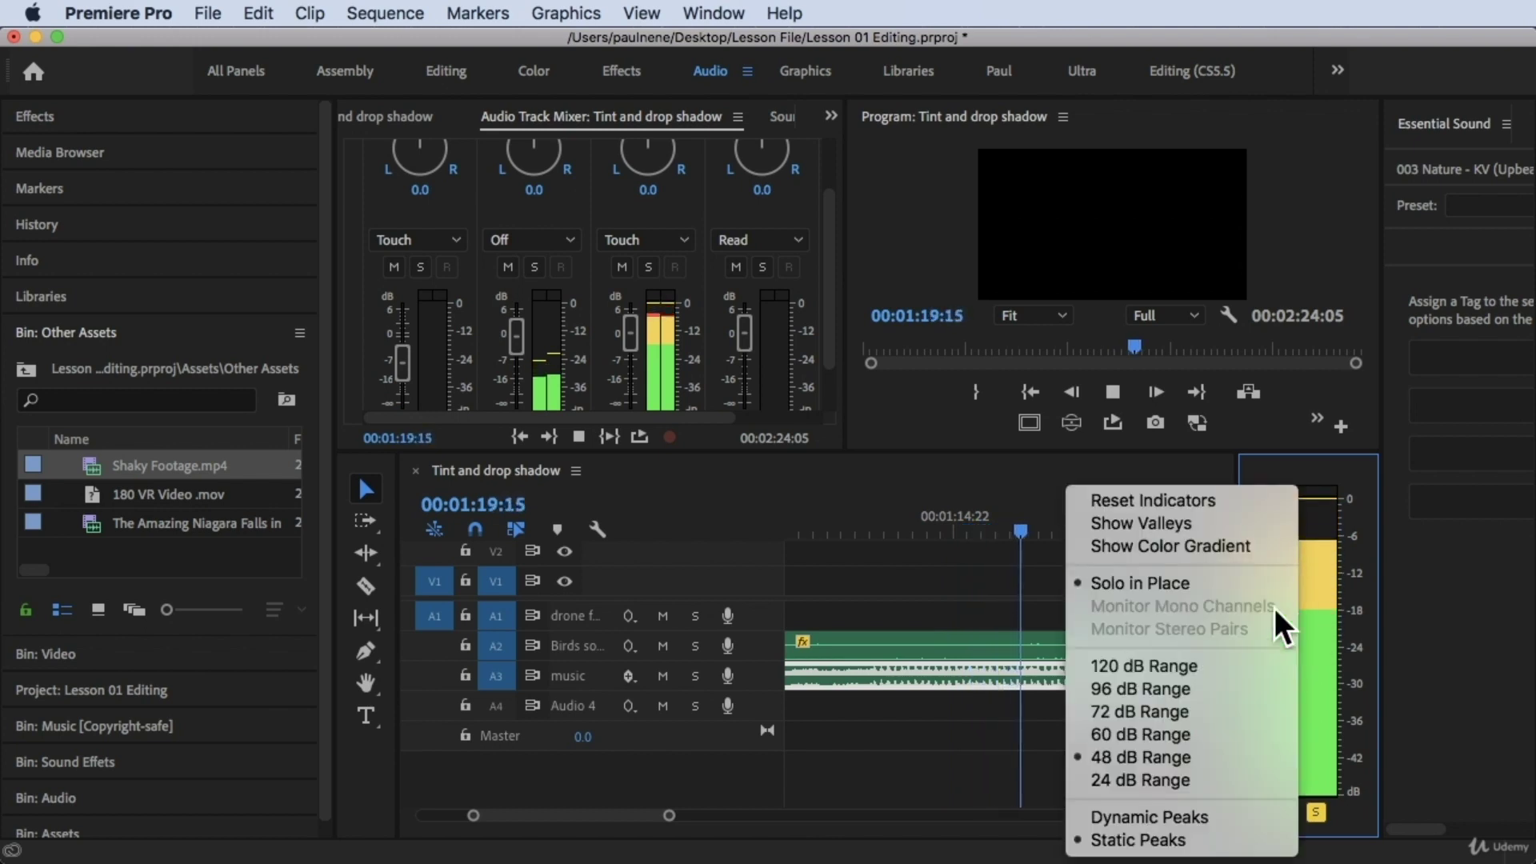
{"action": "left_click", "coordinate": [1187, 548]}
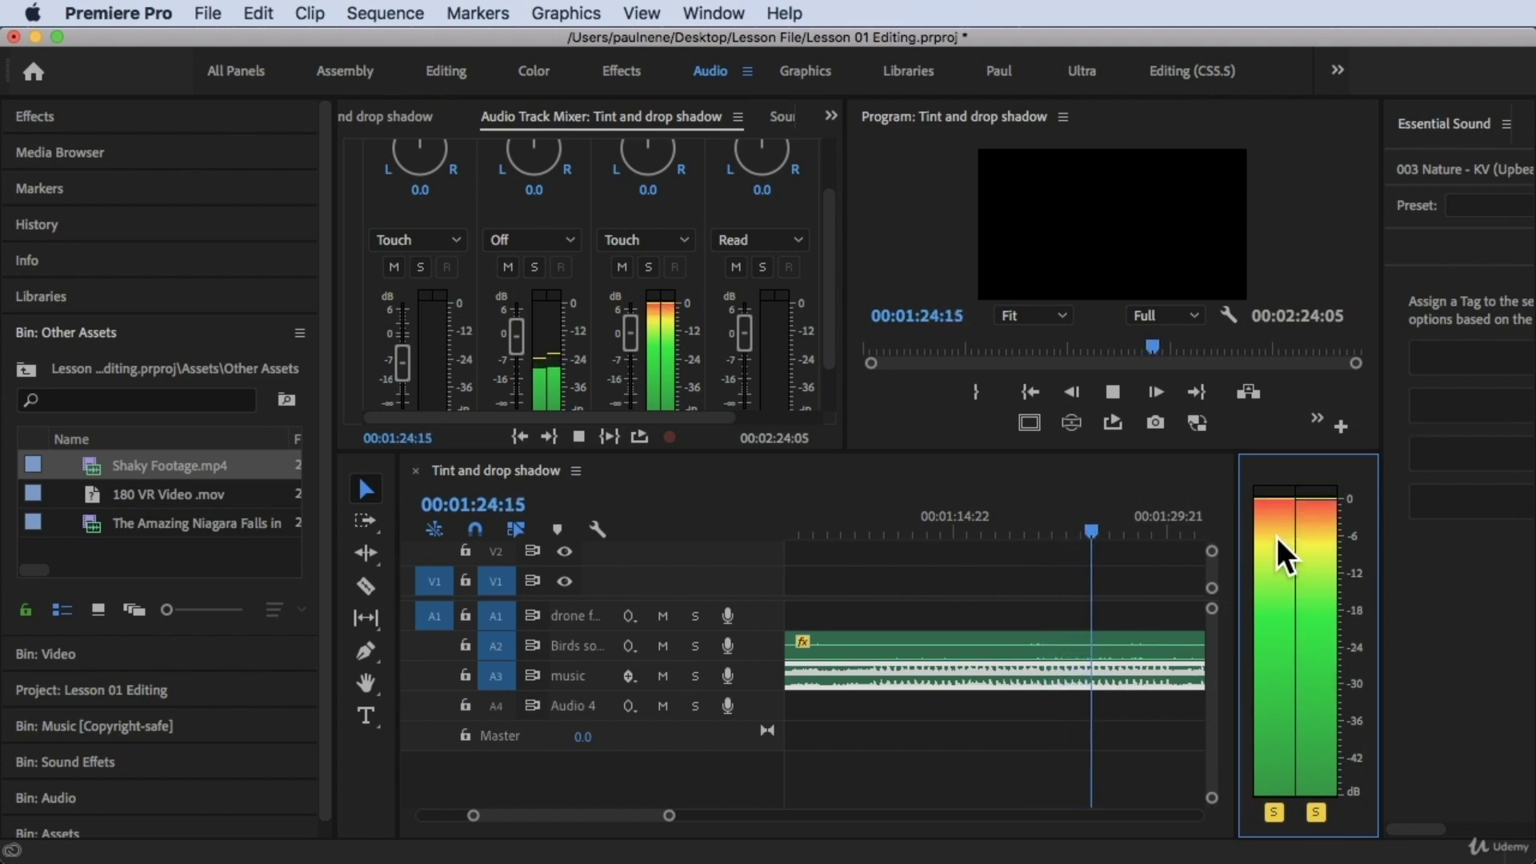
{"action": "right_click", "coordinate": [1284, 599]}
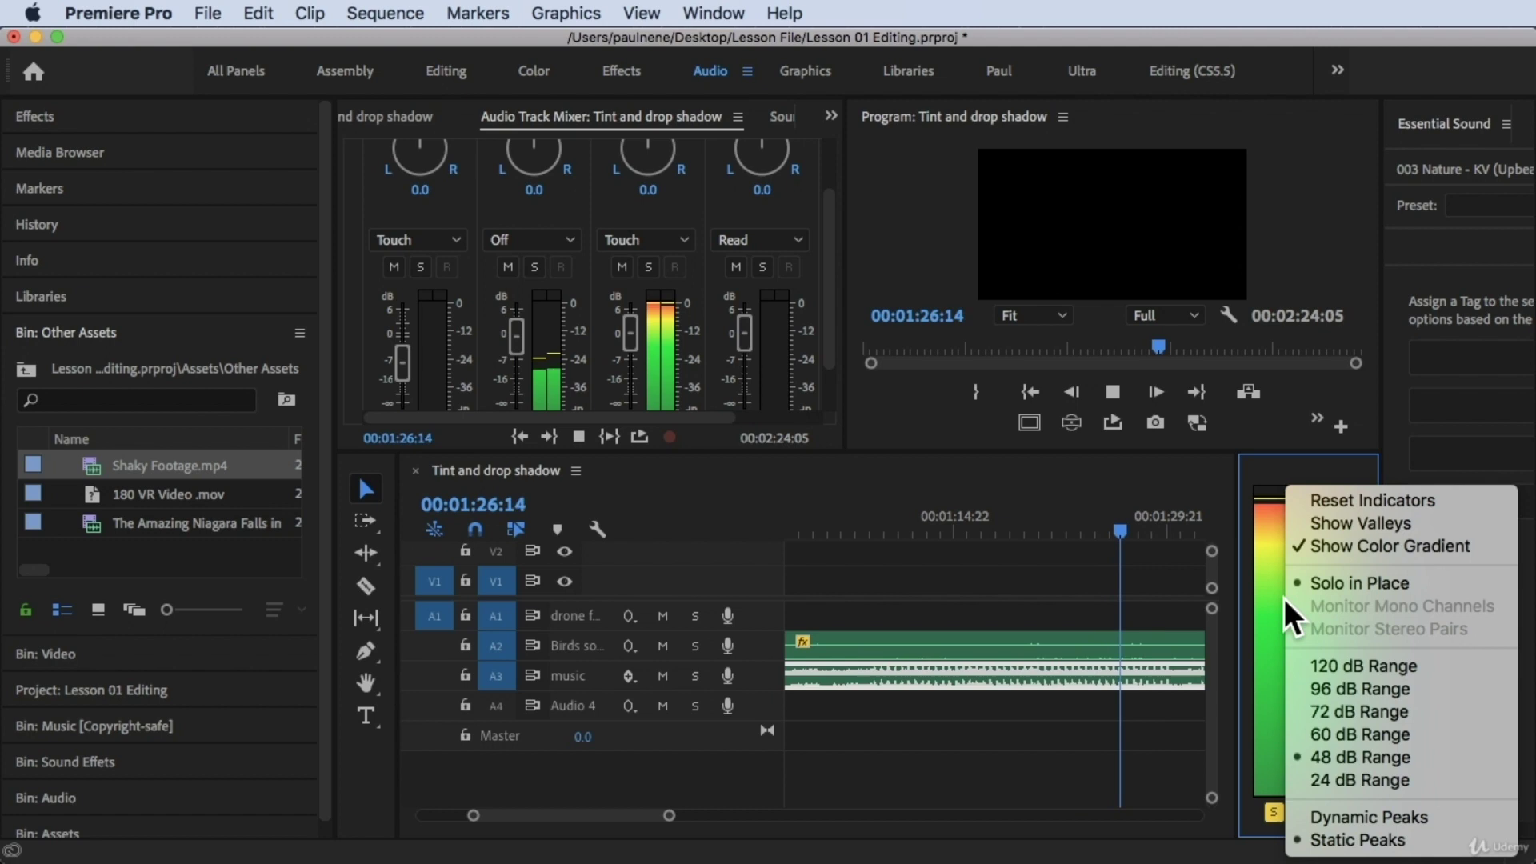
{"action": "left_click", "coordinate": [1330, 551]}
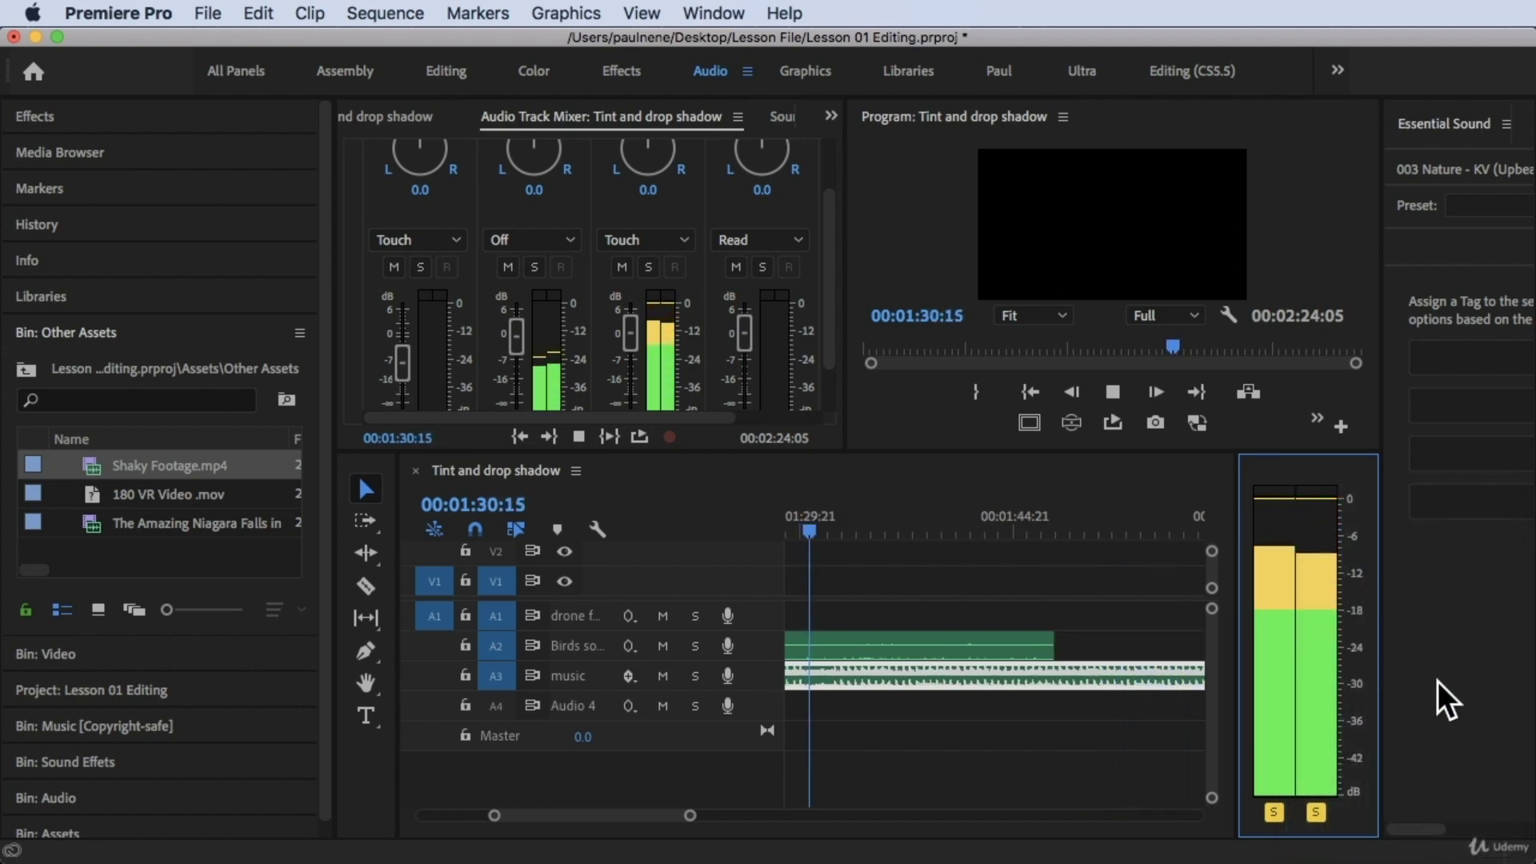
Review the audio meter options without changes and stop playback at 00:01:42:03
{"action": "right_click", "coordinate": [1281, 557]}
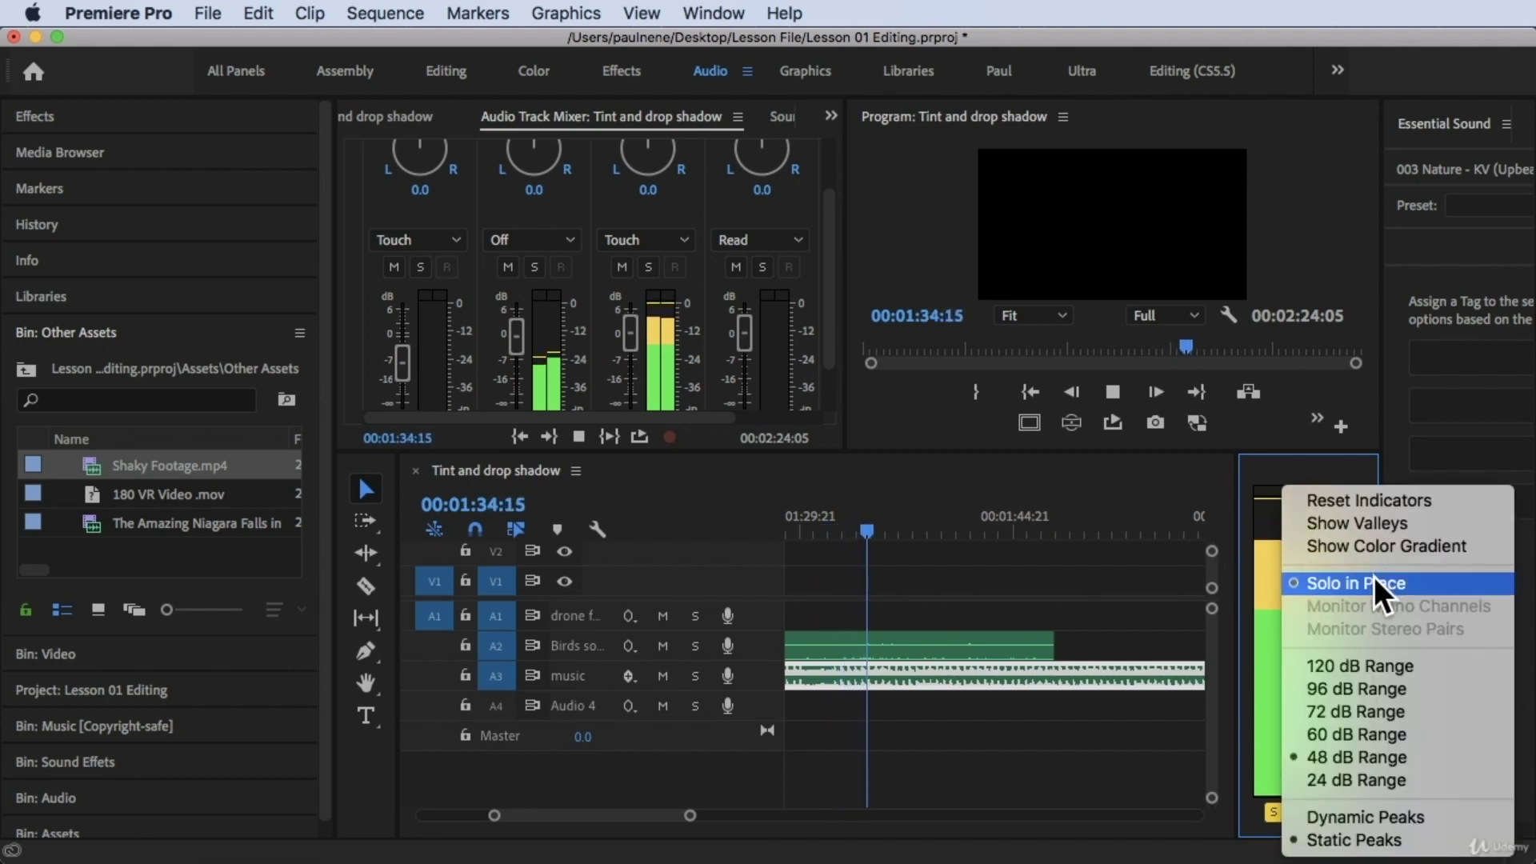
{"action": "left_click", "coordinate": [1352, 584]}
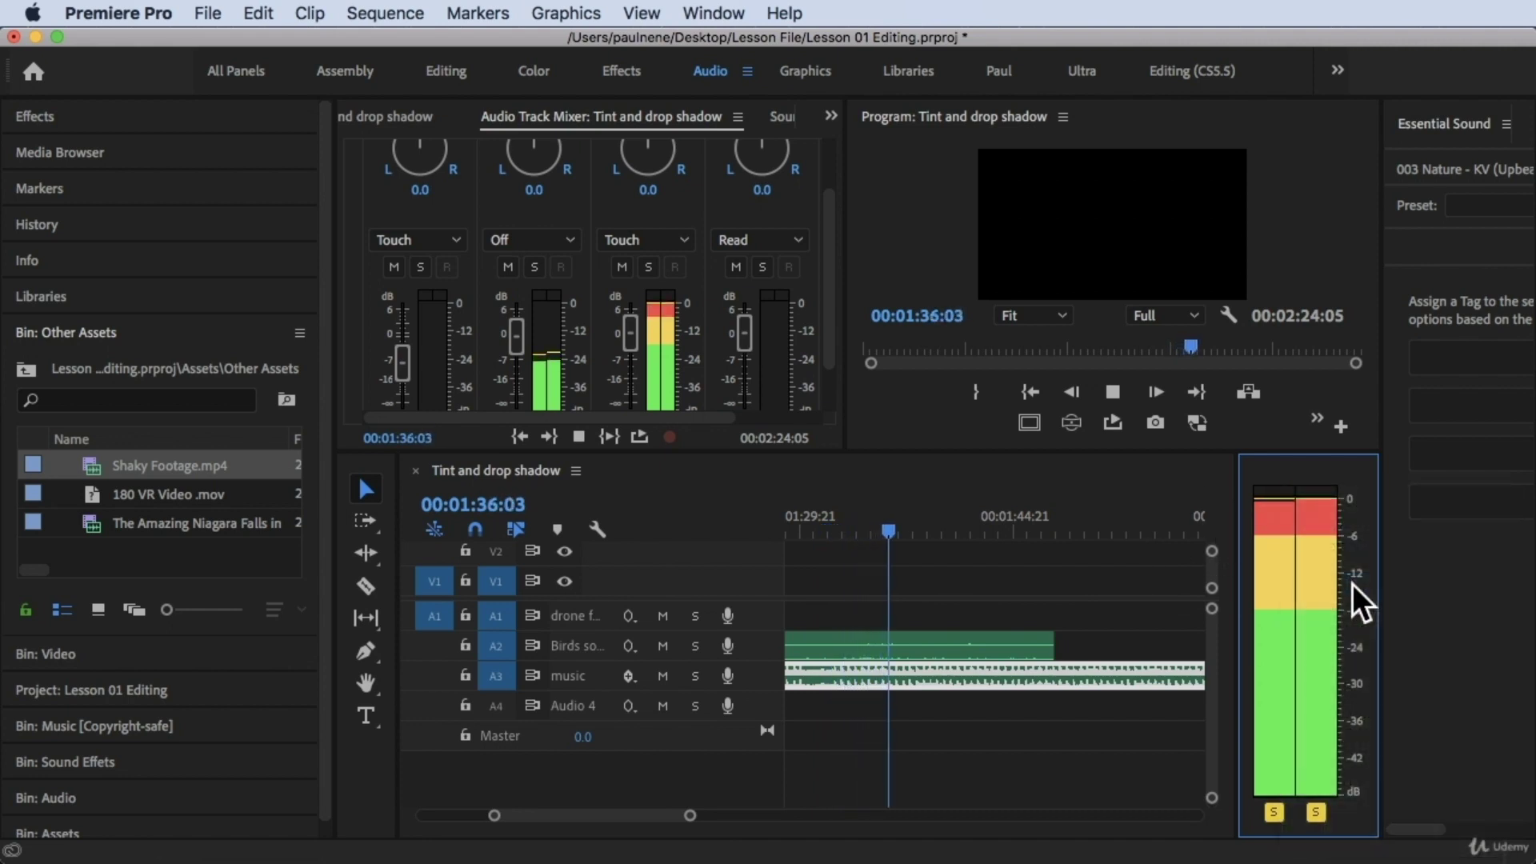
{"action": "right_click", "coordinate": [1305, 613]}
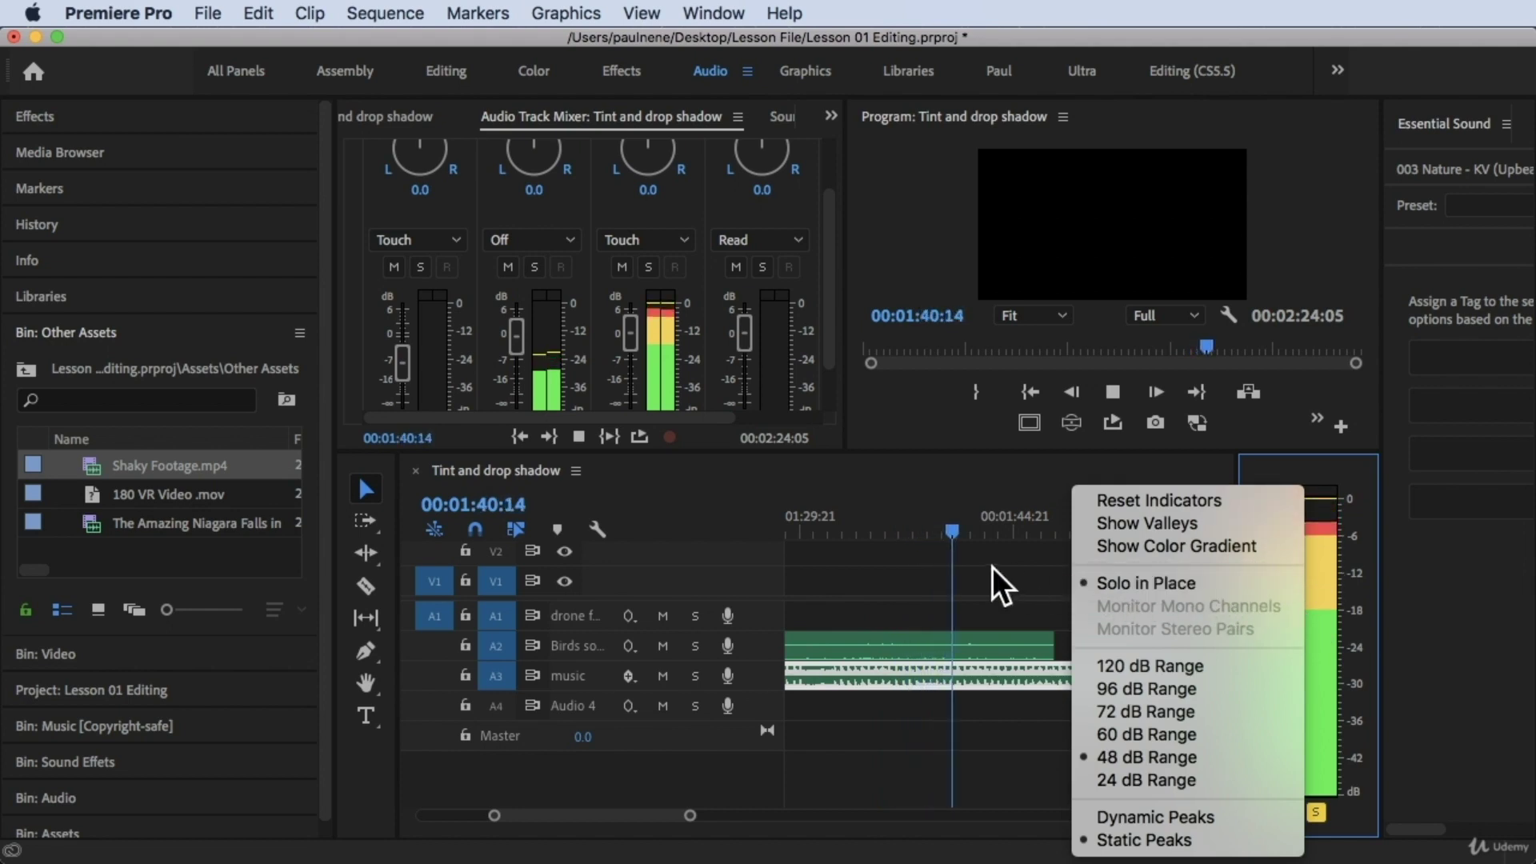
{"action": "left_click", "coordinate": [1043, 573]}
{"action": "key", "text": "space"}
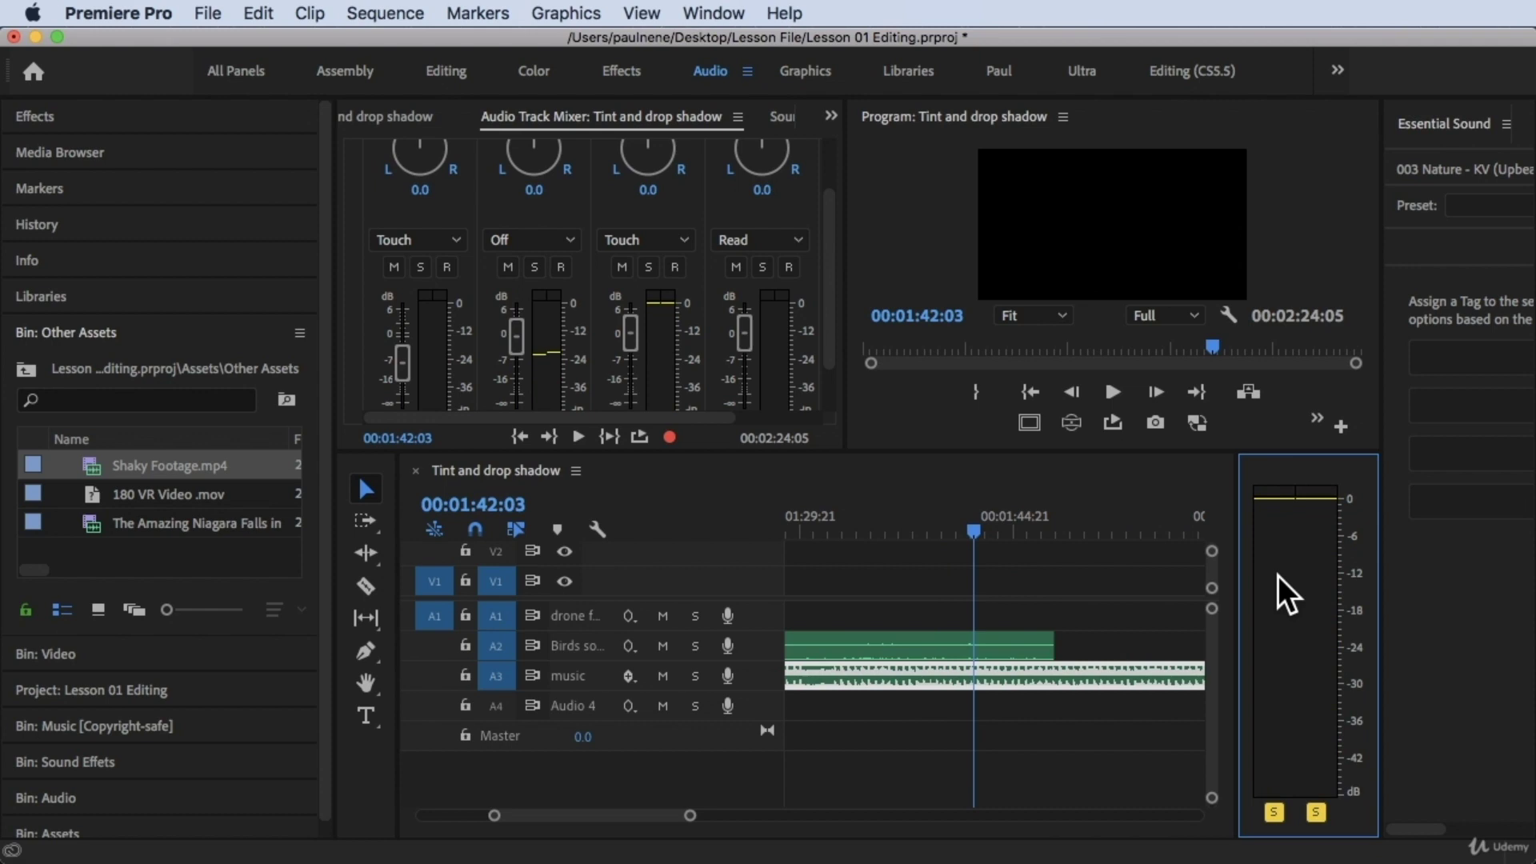
Return the playhead to 00:01:01:19 and bring up the audio meter options
{"action": "right_click", "coordinate": [1280, 575]}
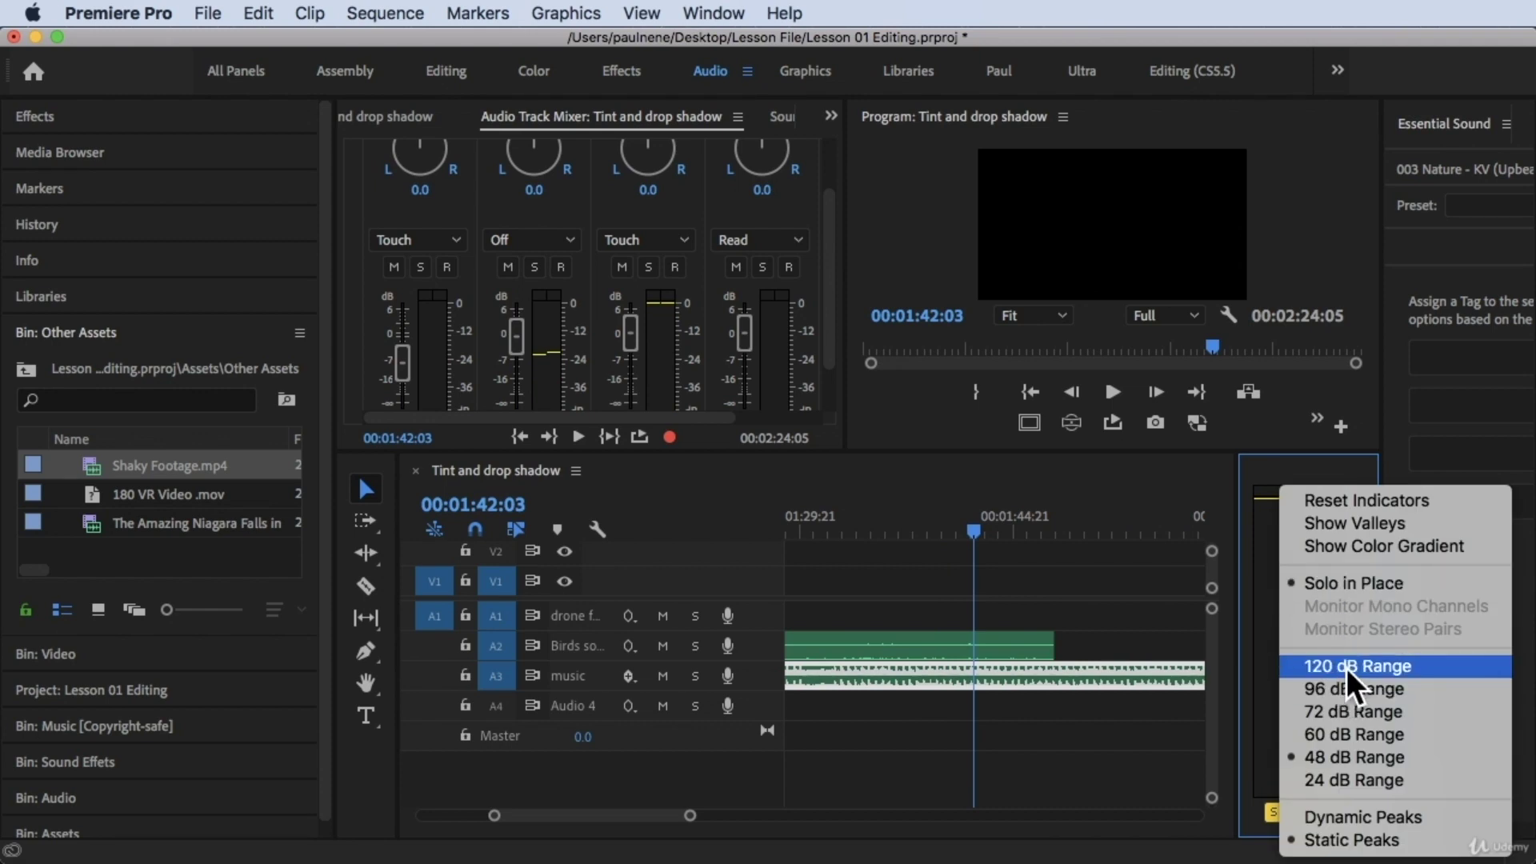
{"action": "left_click", "coordinate": [935, 696]}
{"action": "scroll", "coordinate": [936, 698], "scroll_direction": "up", "scroll_amount": 5}
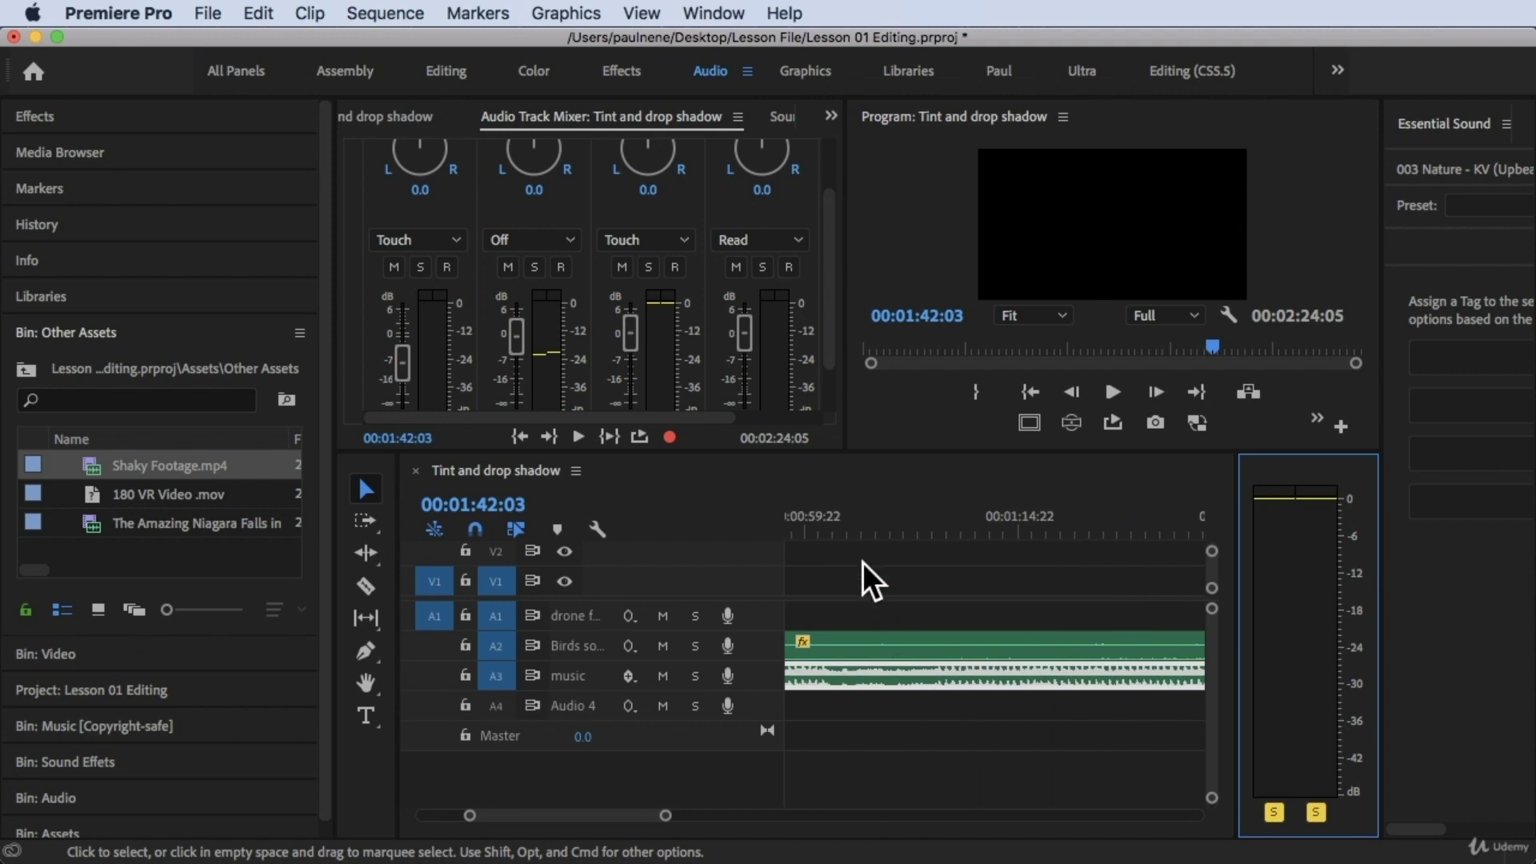
{"action": "left_click", "coordinate": [831, 529]}
{"action": "right_click", "coordinate": [1290, 643]}
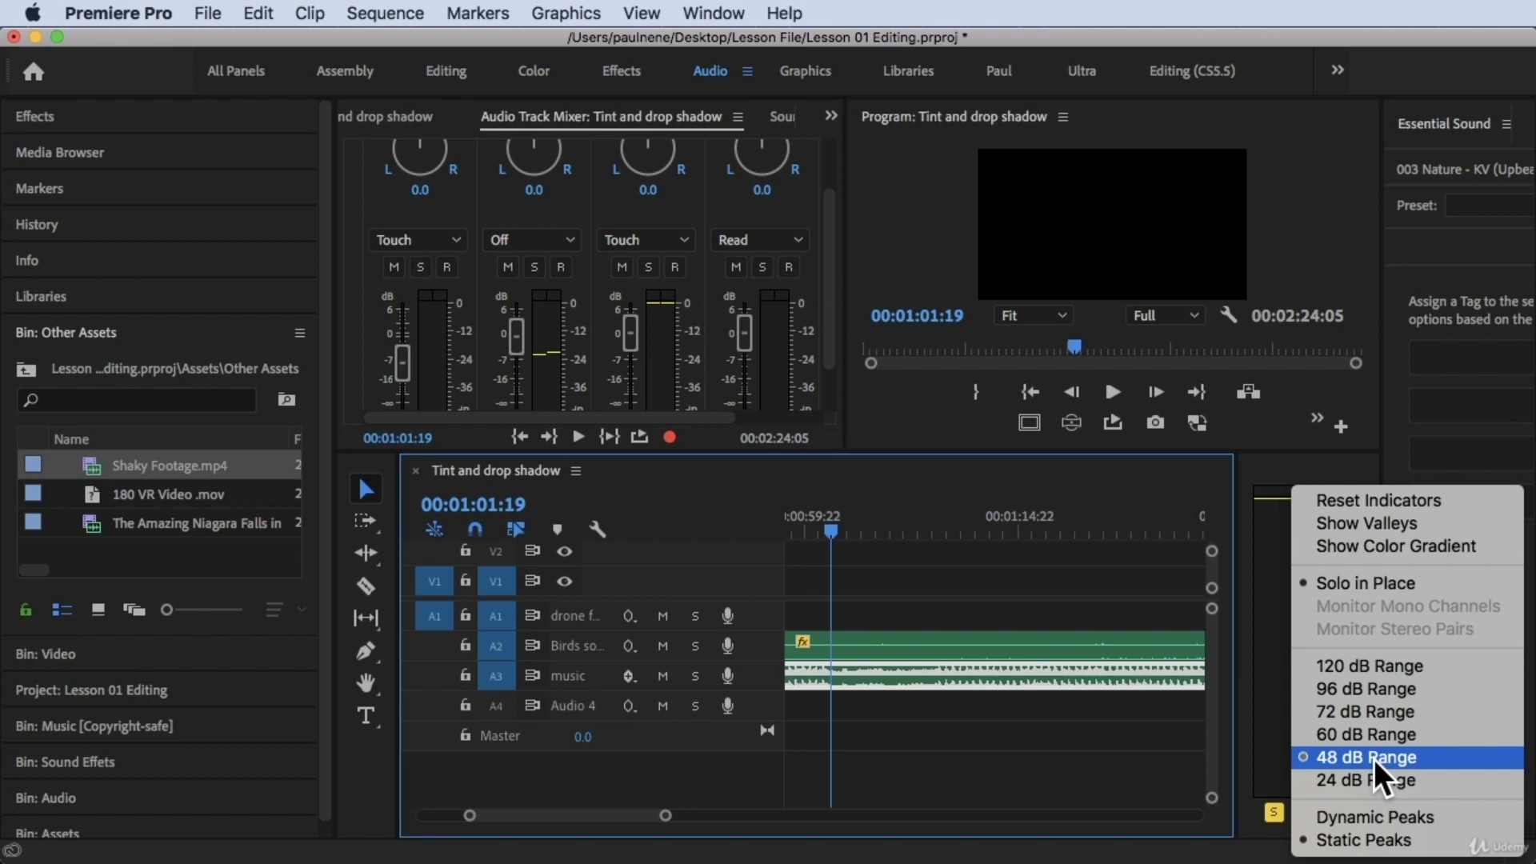
Set the meters to 120 dB, then 96 and 72 dB ranges during playback
{"action": "left_click", "coordinate": [1393, 666]}
{"action": "left_click", "coordinate": [1266, 632]}
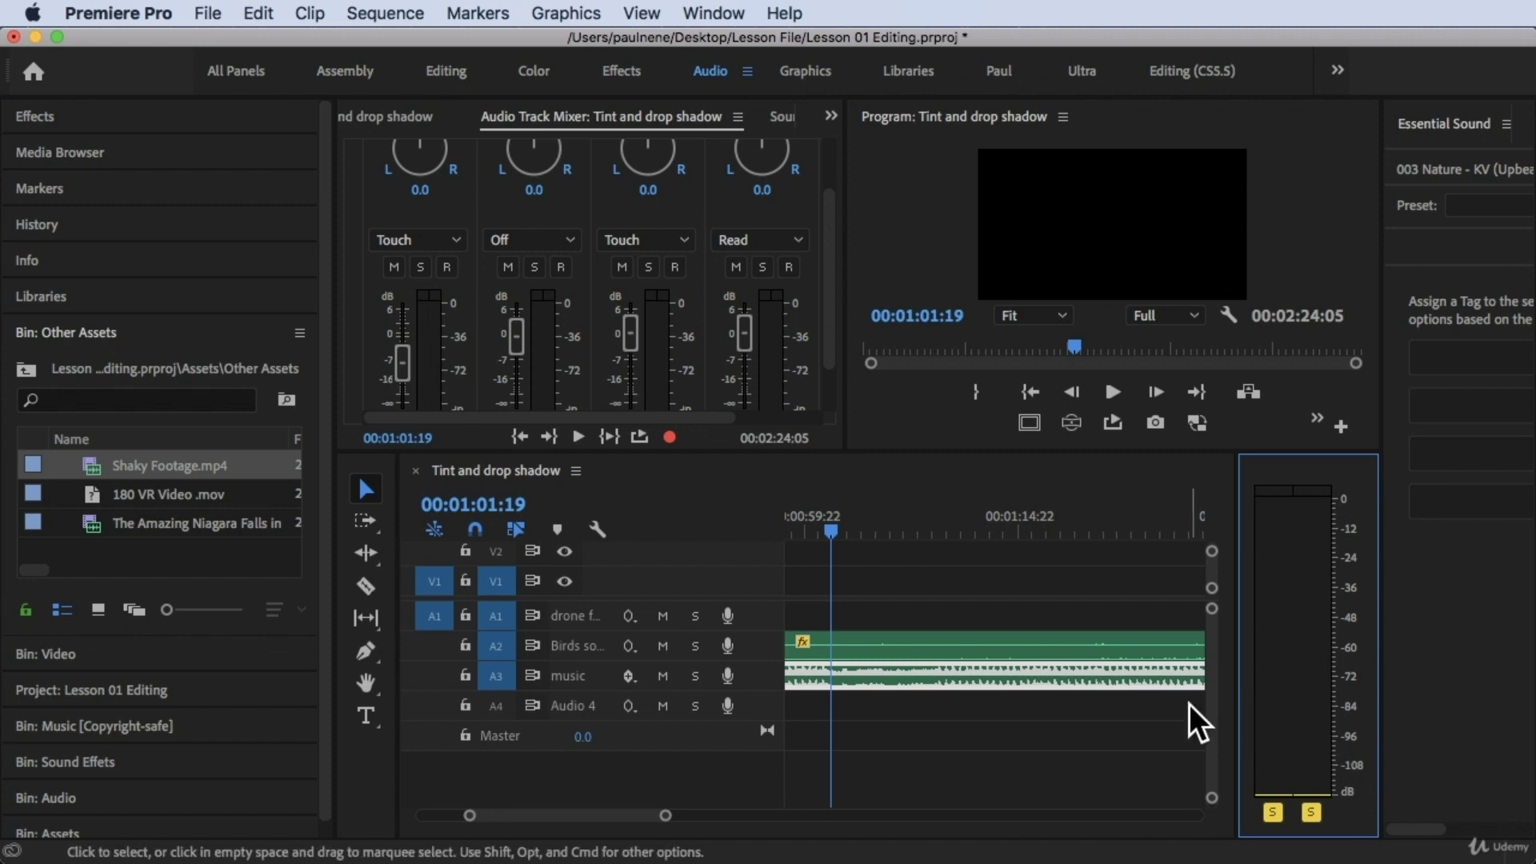
{"action": "key", "text": "space"}
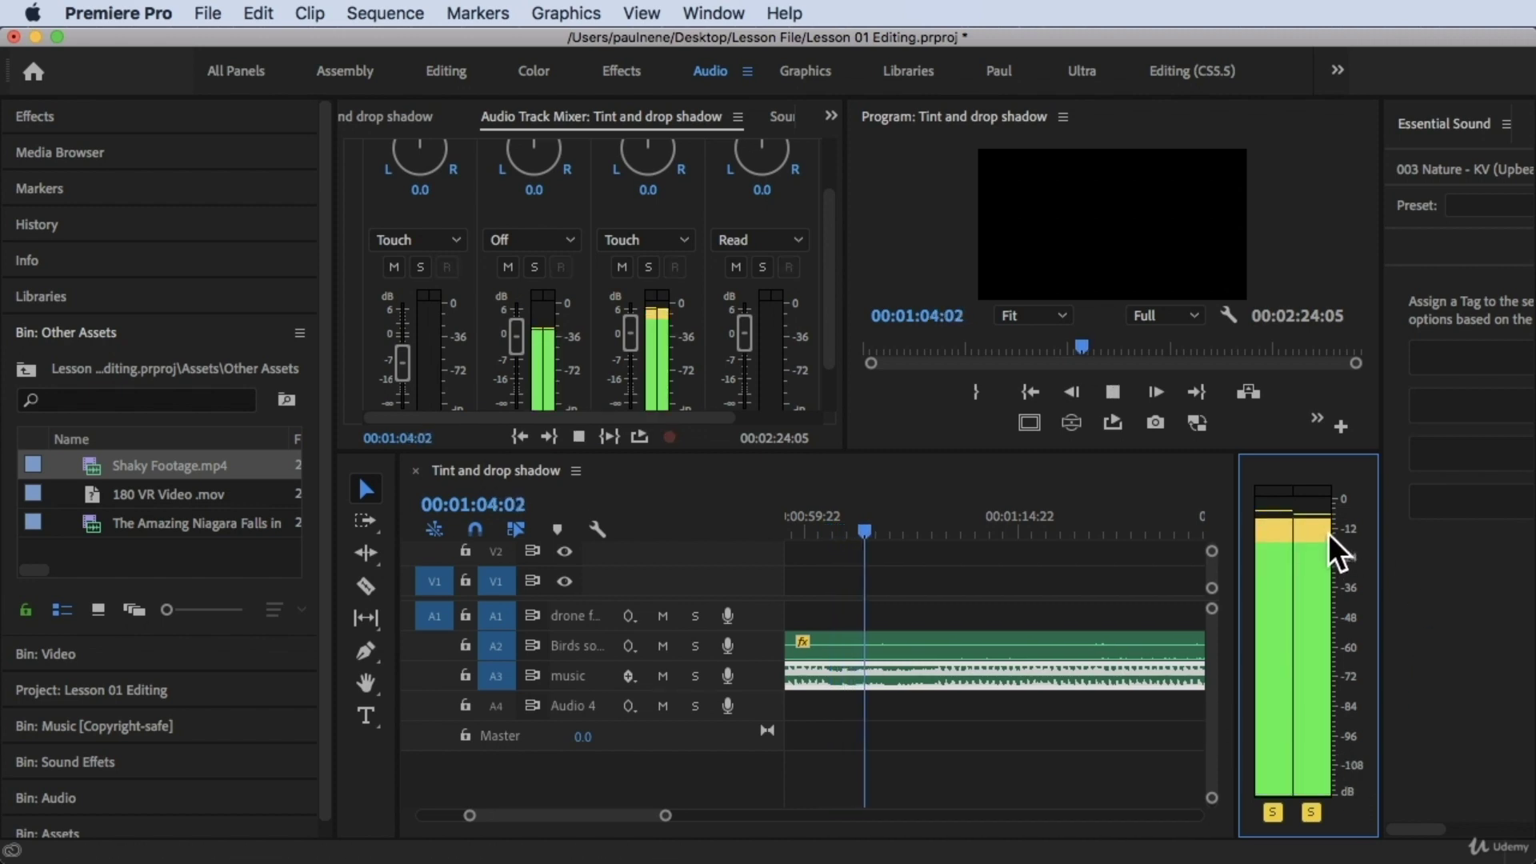
{"action": "right_click", "coordinate": [1311, 601]}
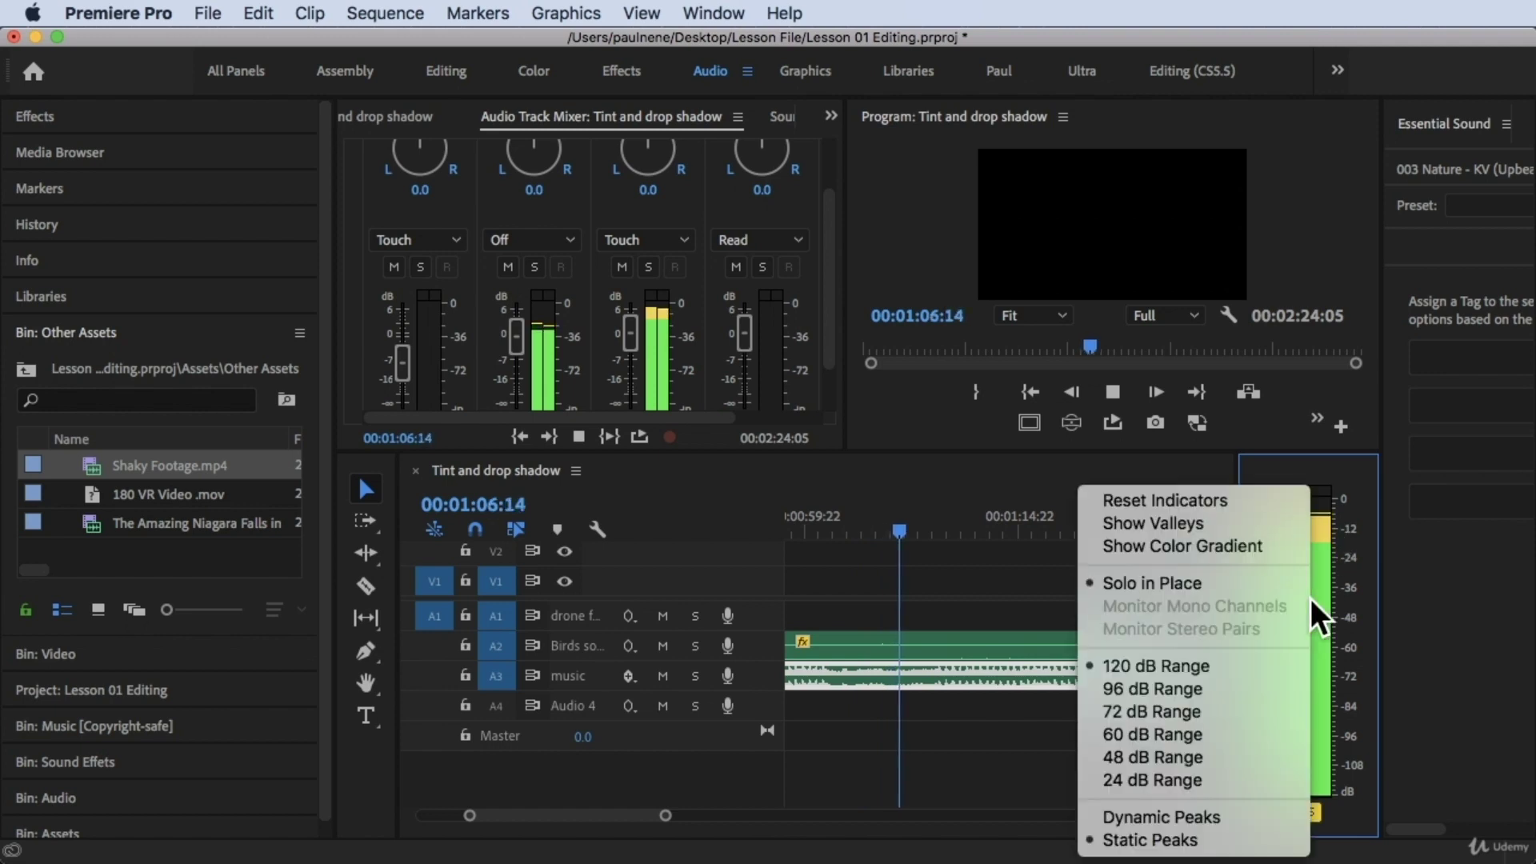
{"action": "left_click", "coordinate": [1178, 689]}
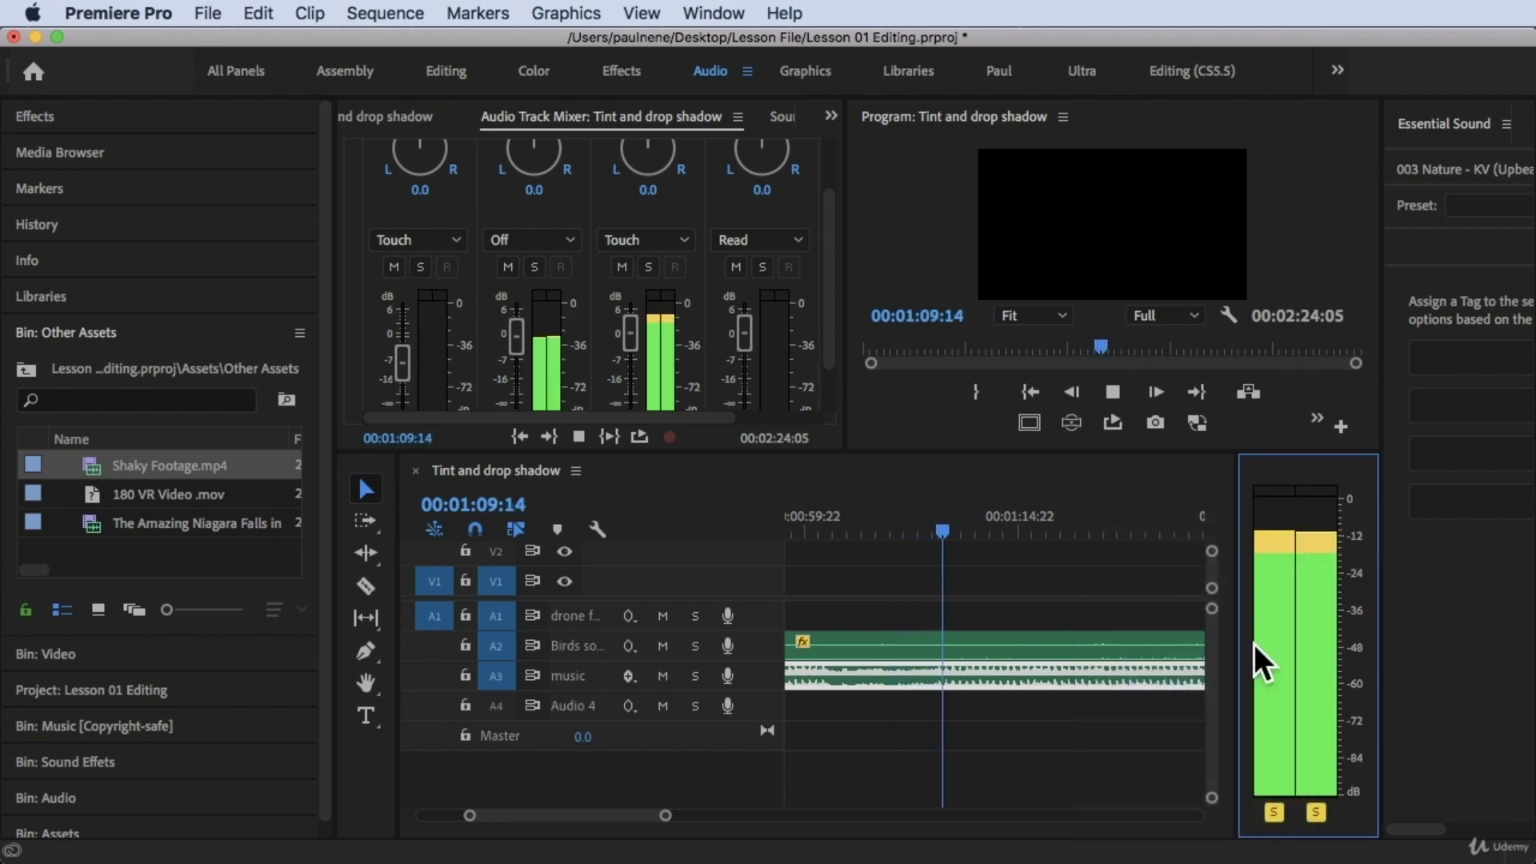
{"action": "right_click", "coordinate": [1298, 619]}
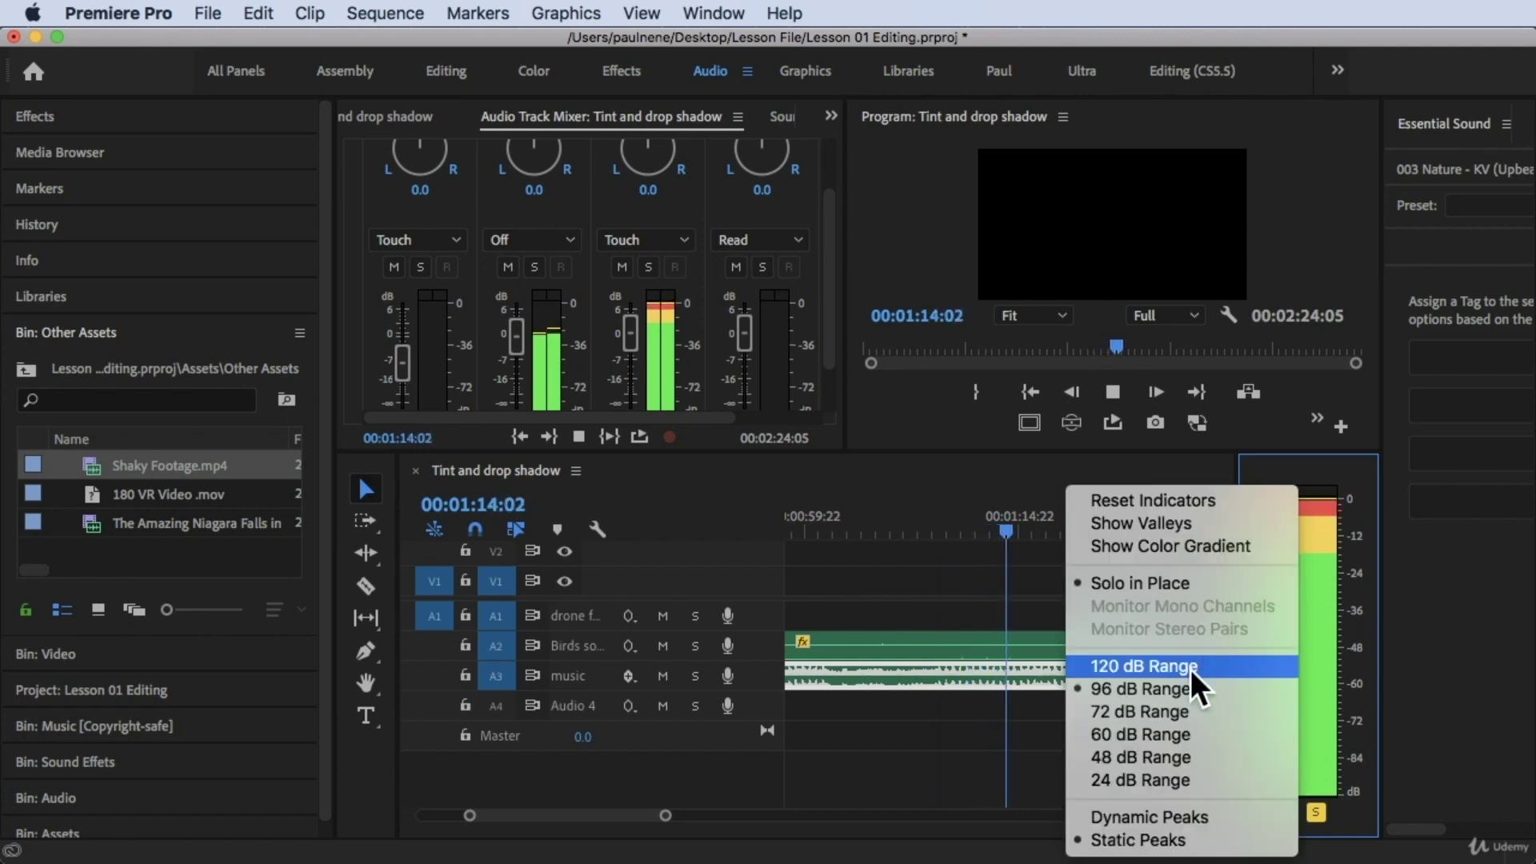
{"action": "left_click", "coordinate": [1175, 709]}
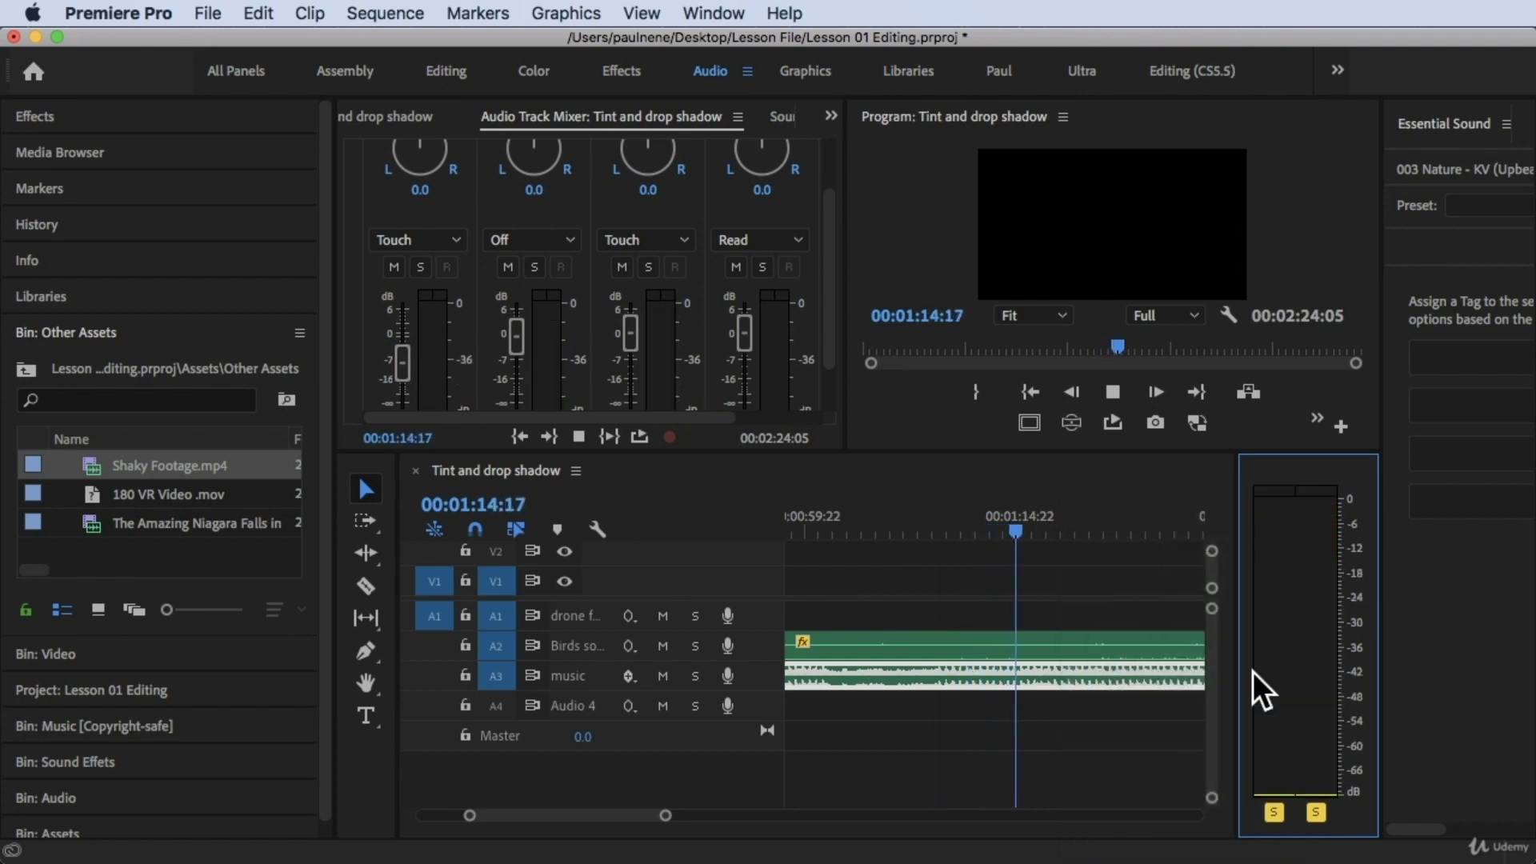
Step the meter range through 60, 48 and 24 dB, ending on 120 dB
{"action": "right_click", "coordinate": [1316, 661]}
{"action": "key", "text": "Escape"}
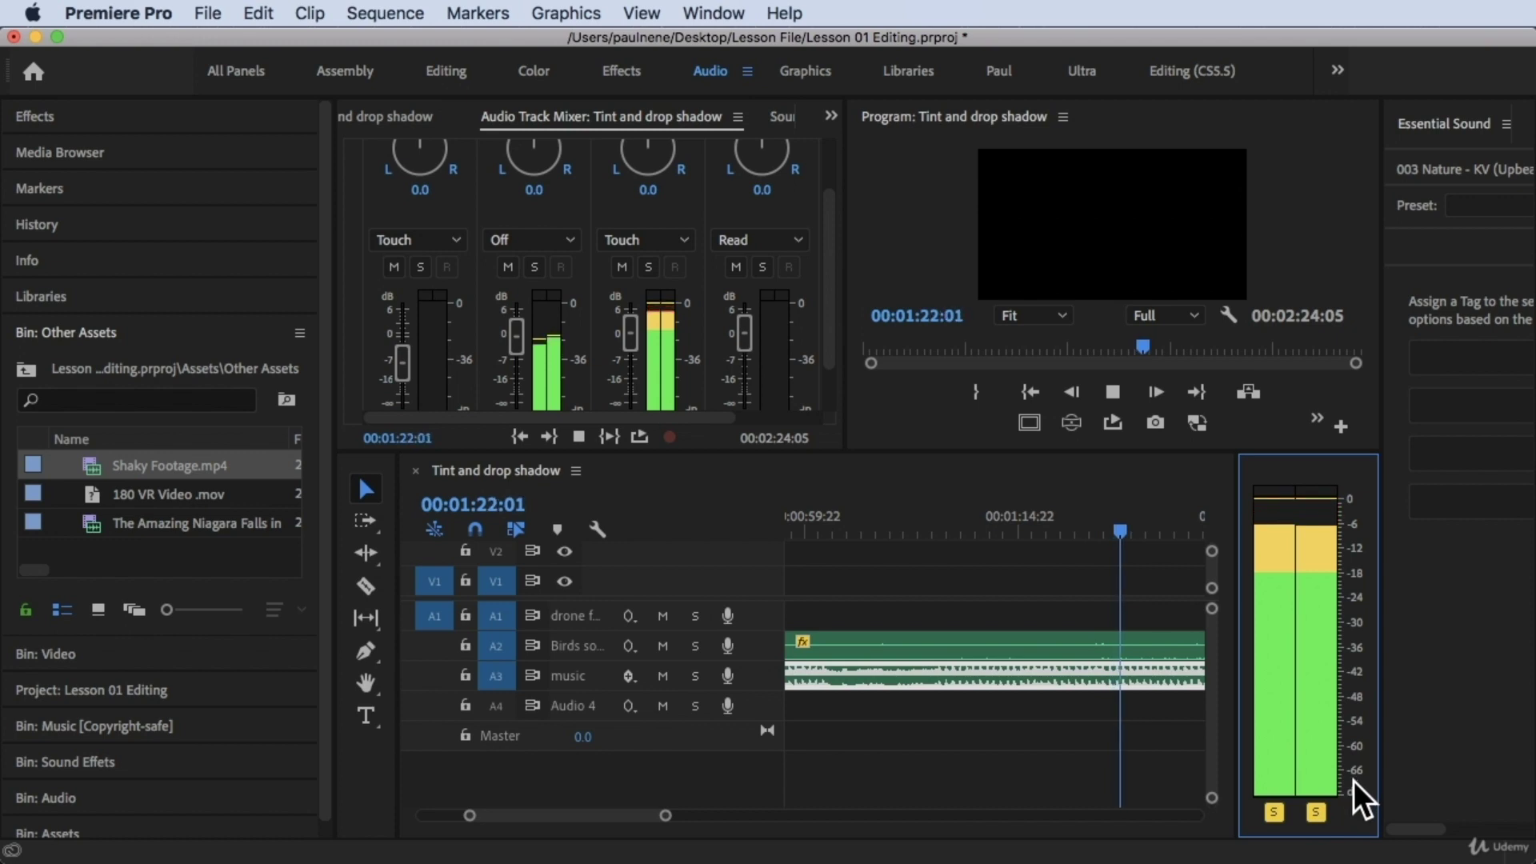
{"action": "right_click", "coordinate": [1292, 708]}
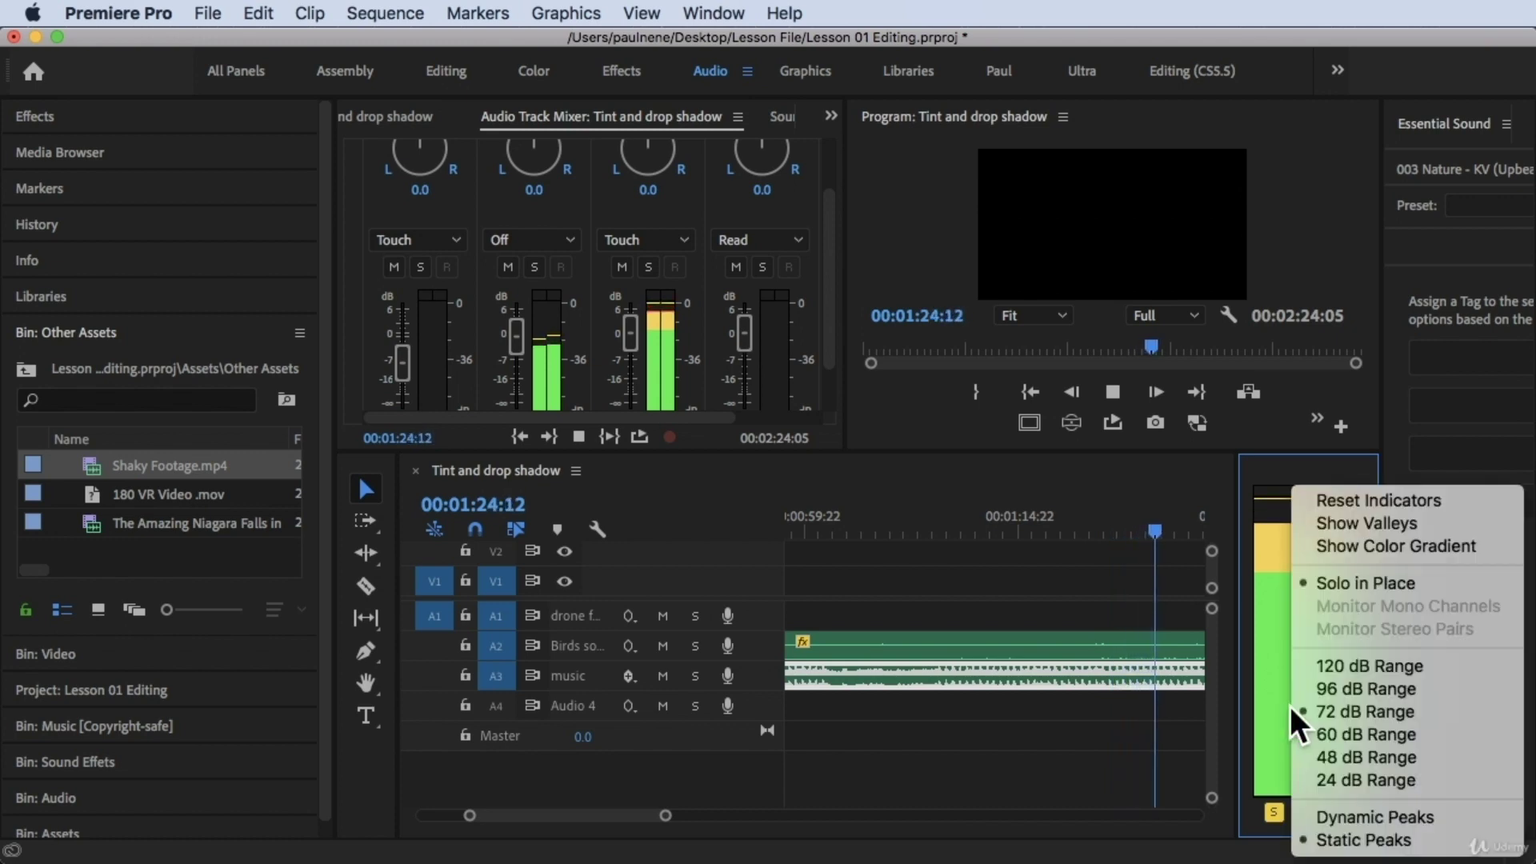
{"action": "left_click", "coordinate": [1360, 733]}
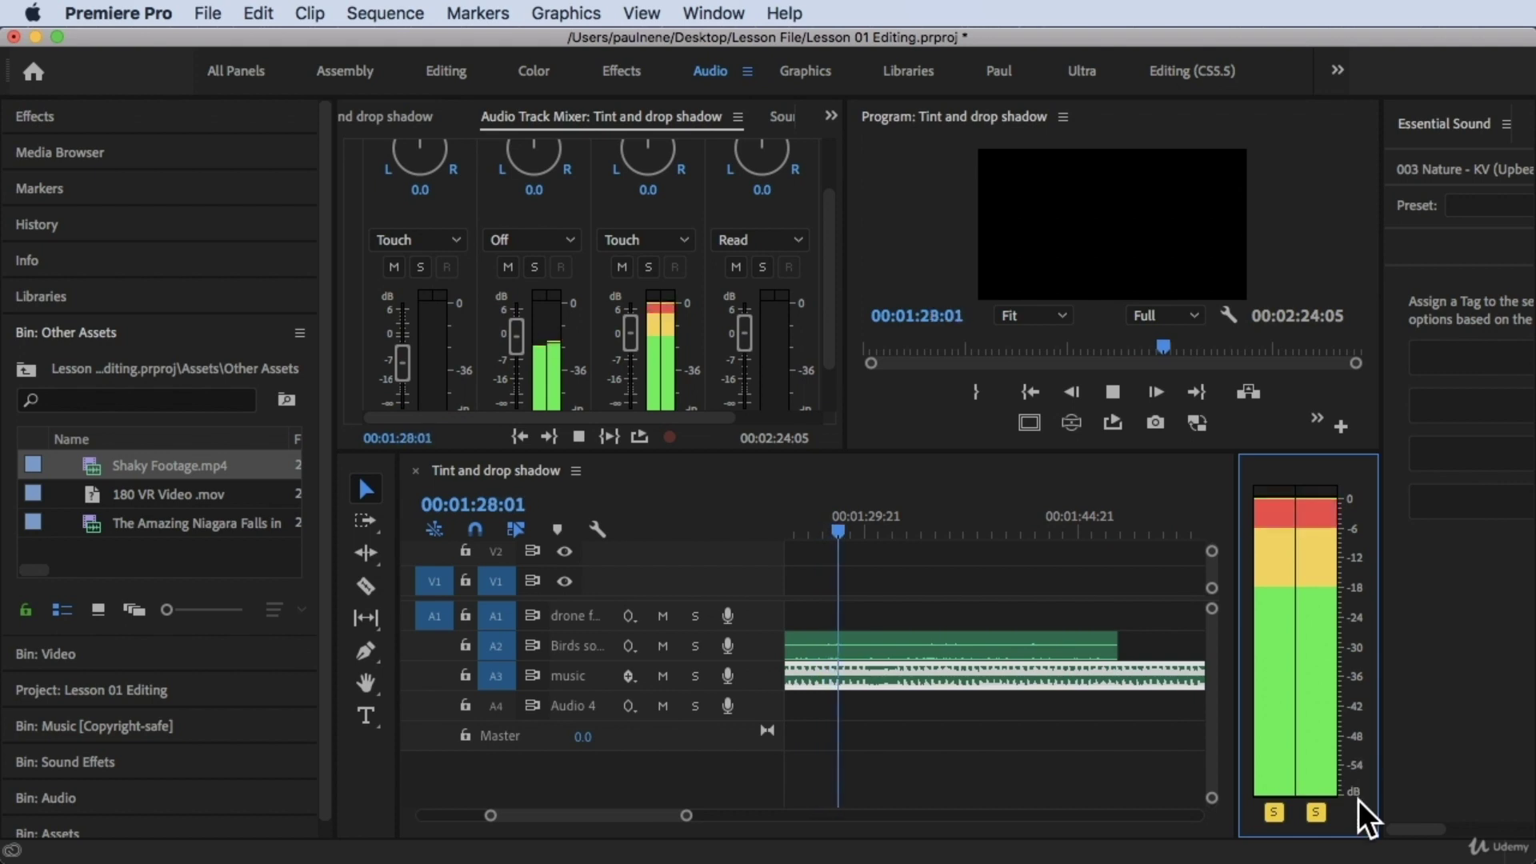
{"action": "right_click", "coordinate": [1315, 697]}
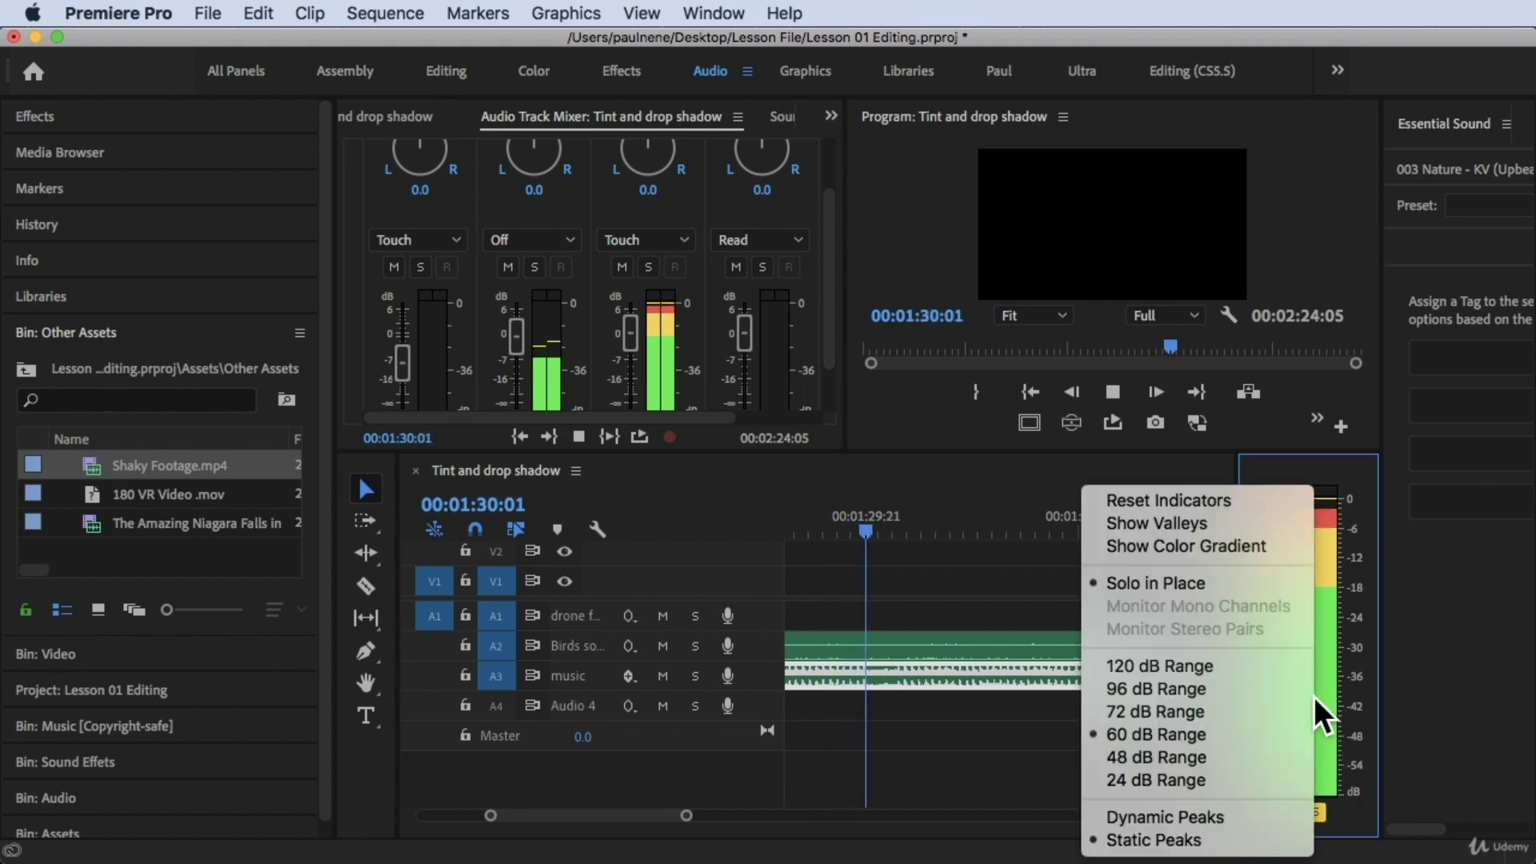
{"action": "left_click", "coordinate": [1237, 756]}
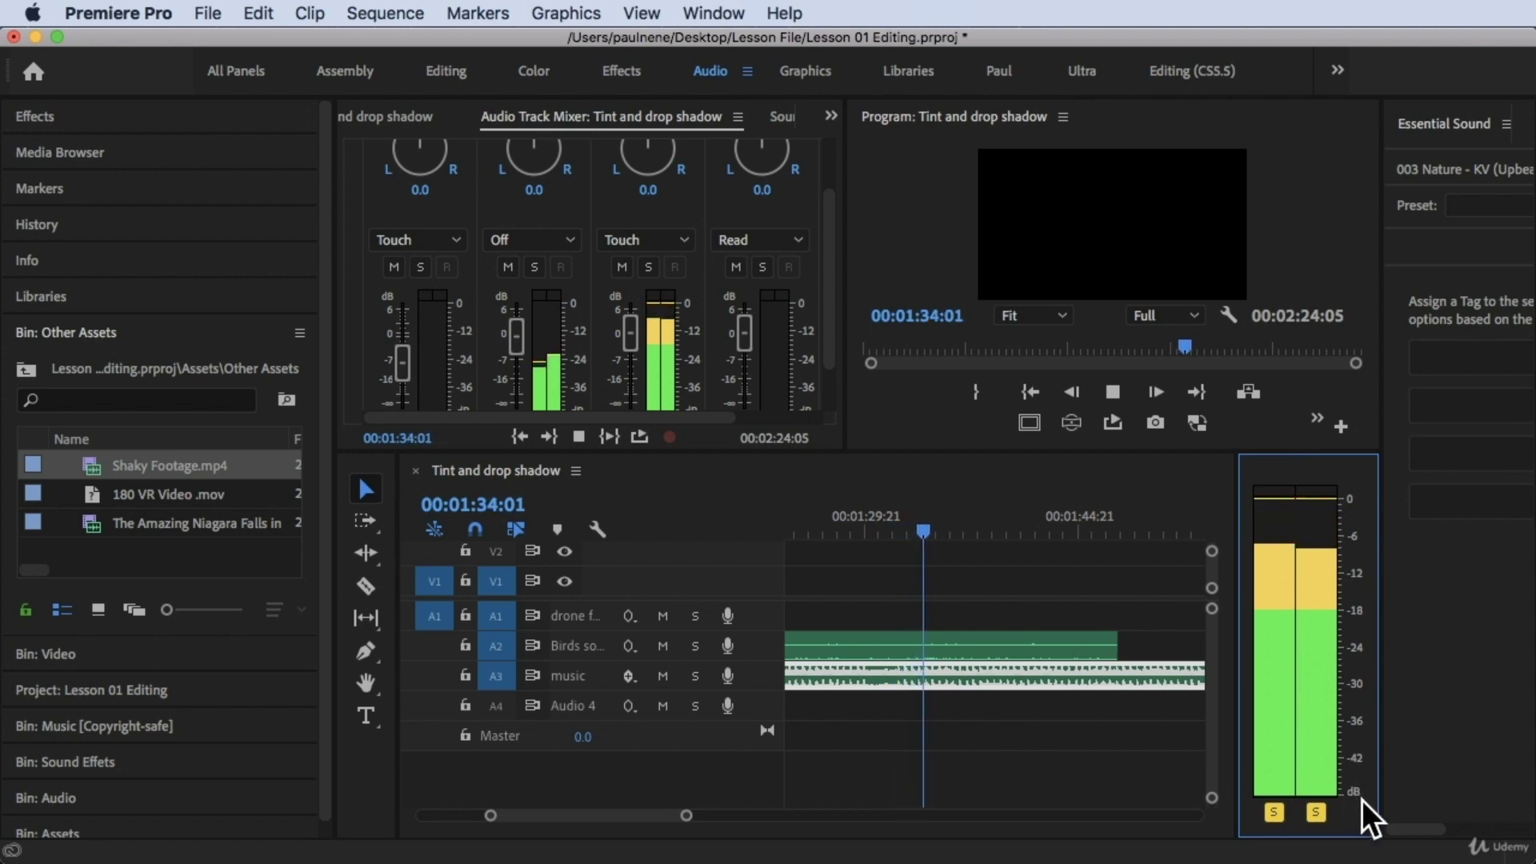
{"action": "right_click", "coordinate": [1307, 711]}
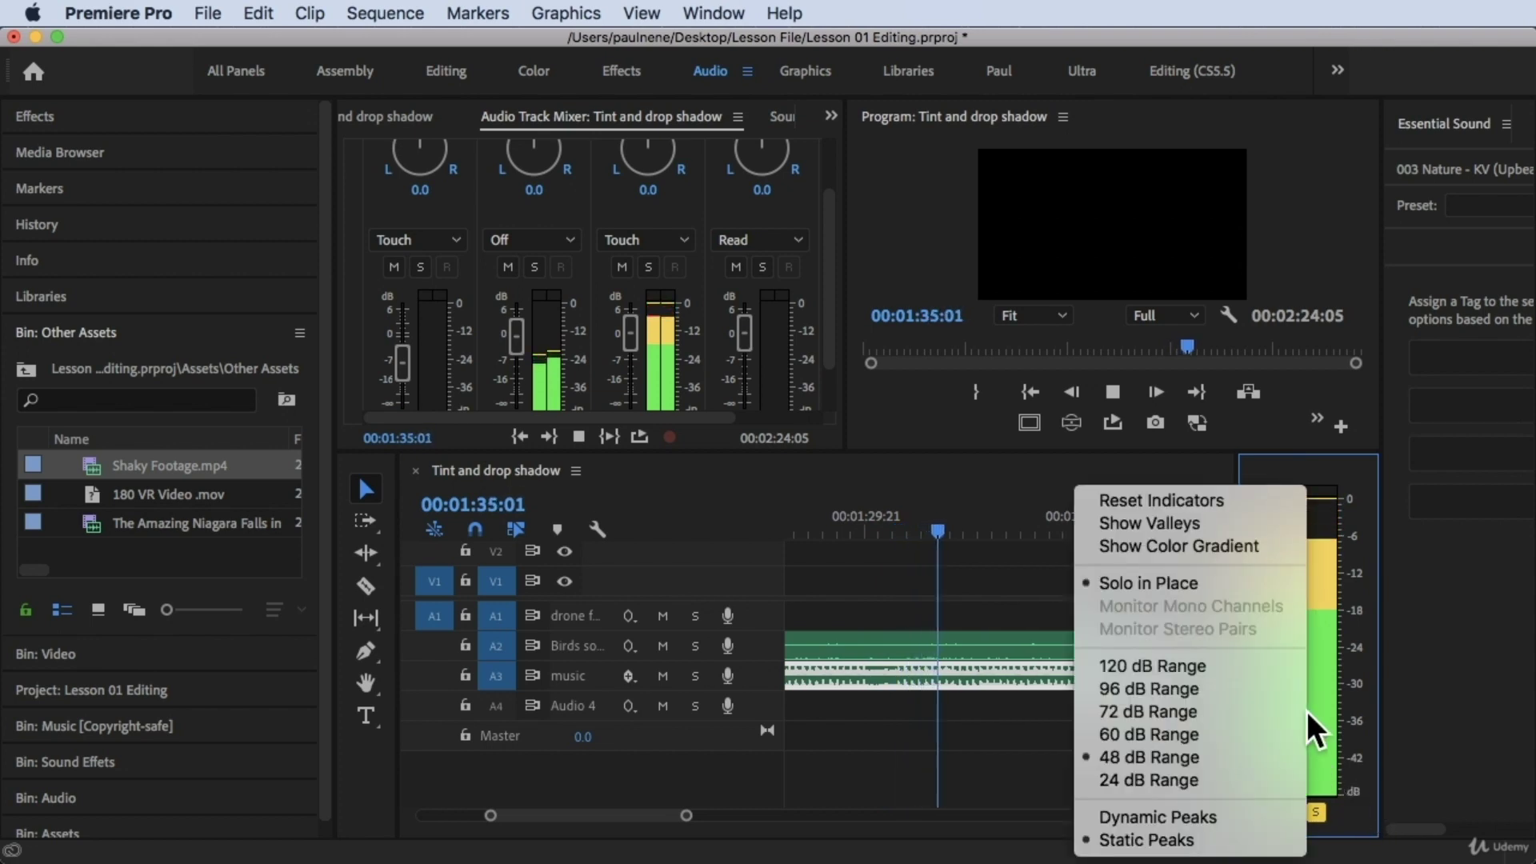
{"action": "left_click", "coordinate": [1229, 772]}
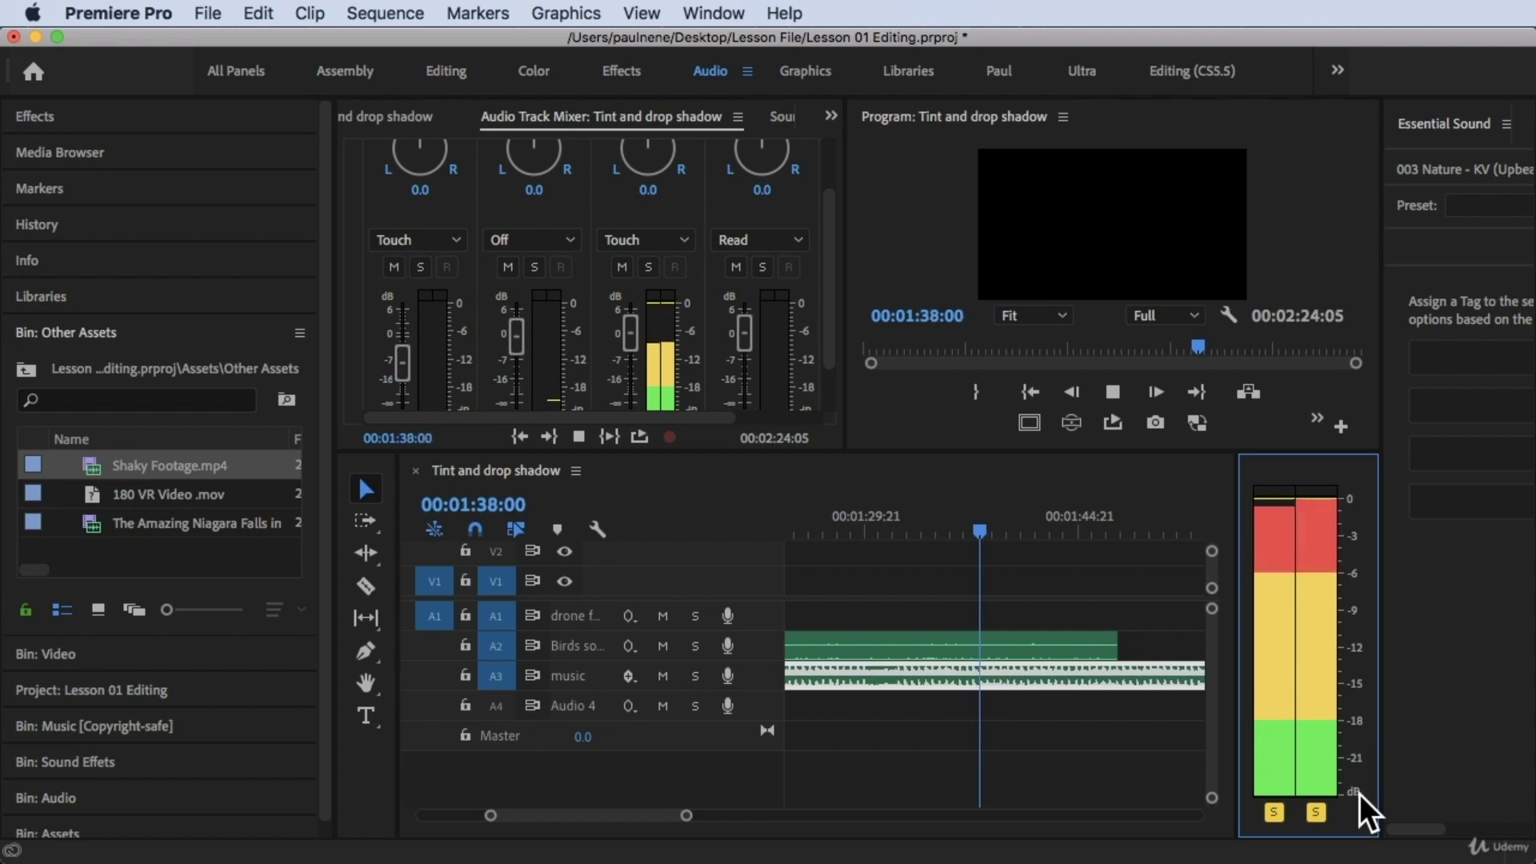
{"action": "right_click", "coordinate": [1298, 694]}
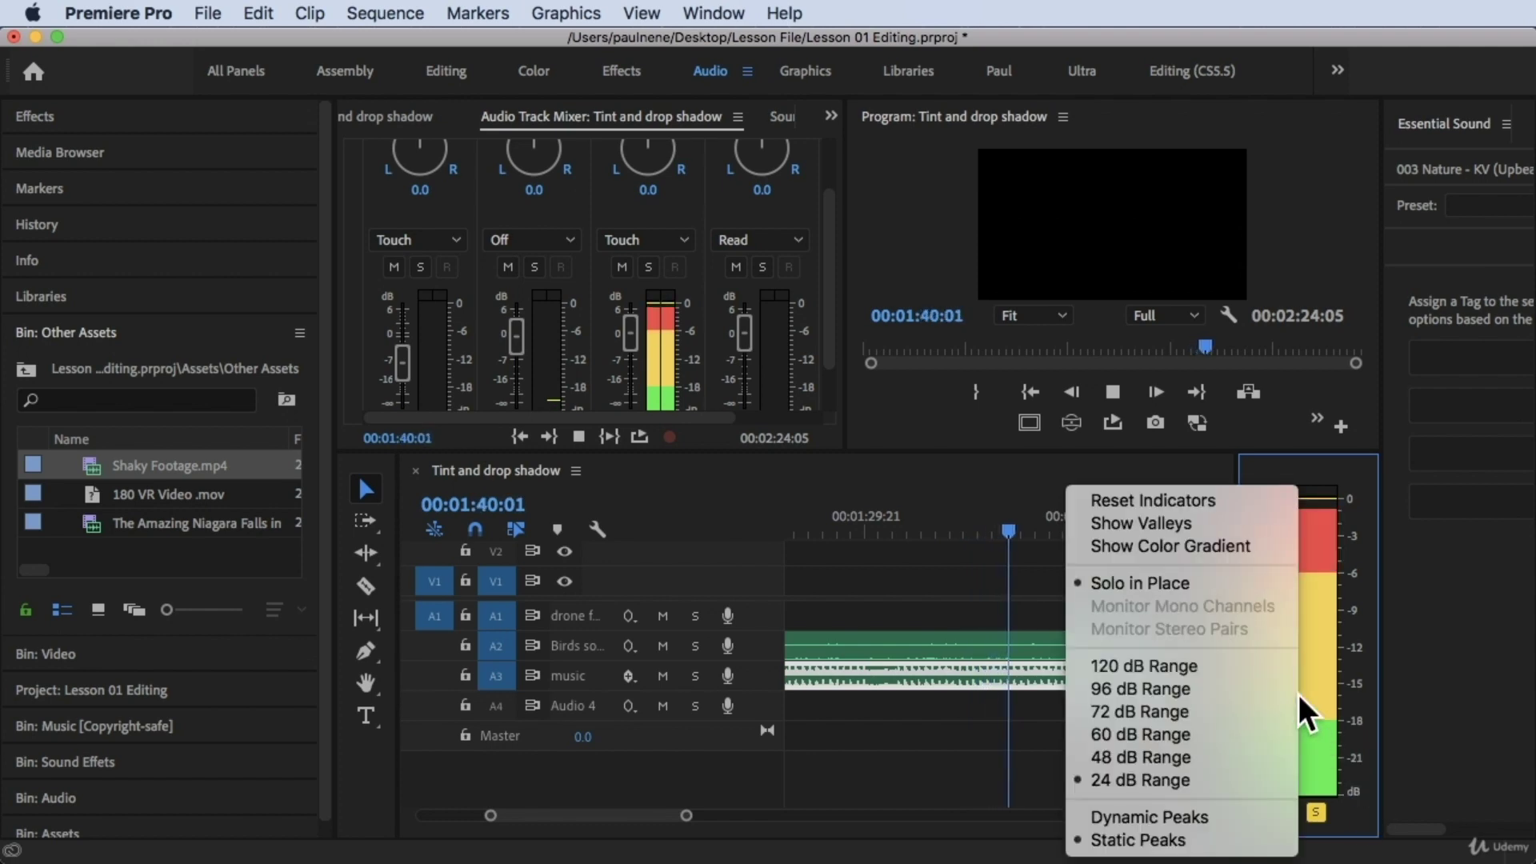
{"action": "left_click", "coordinate": [1269, 671]}
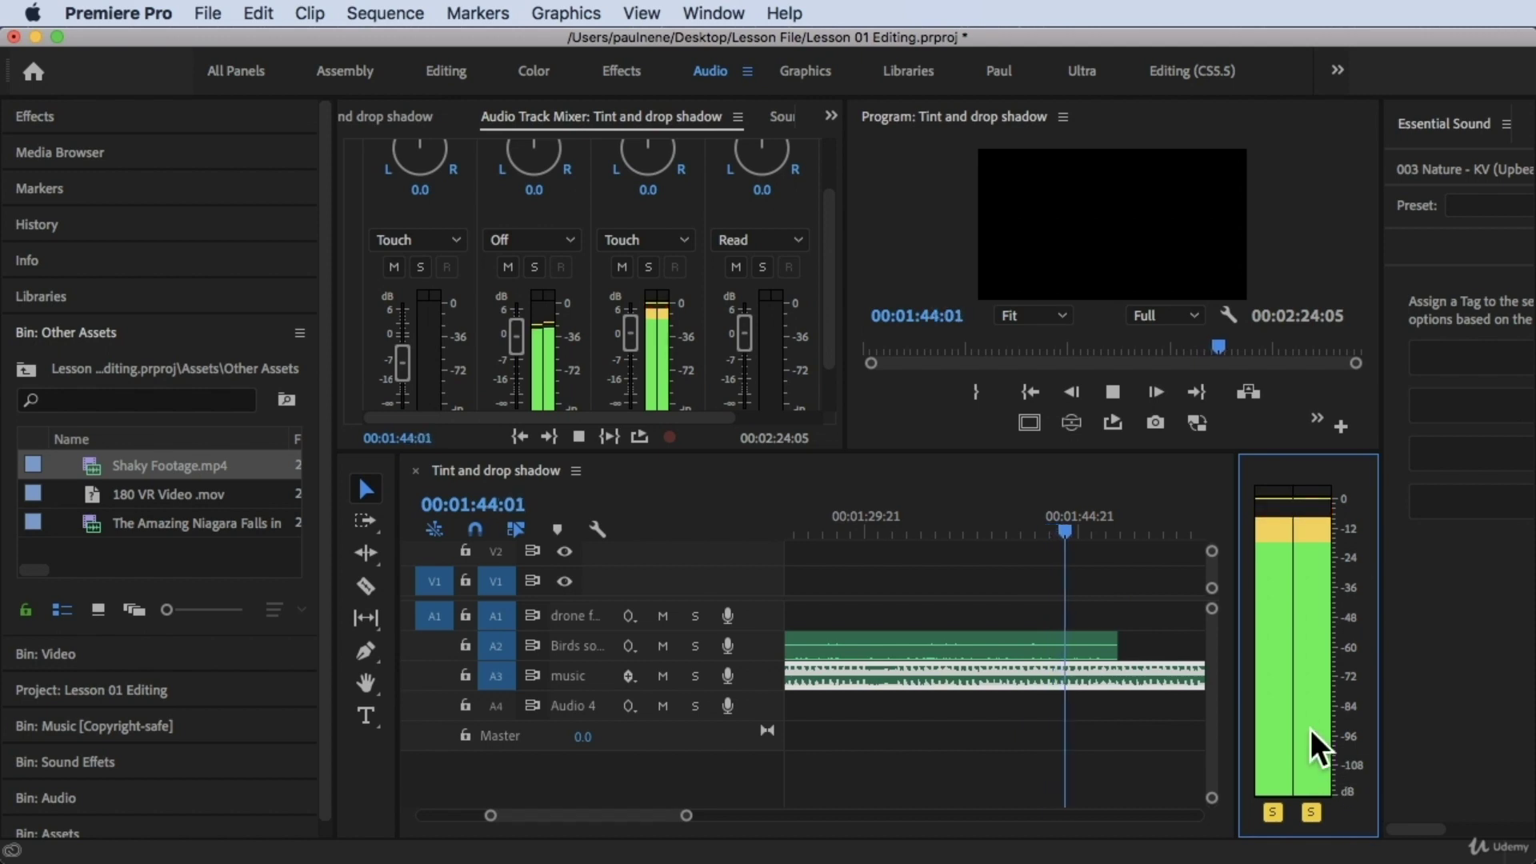
{"action": "right_click", "coordinate": [1304, 703]}
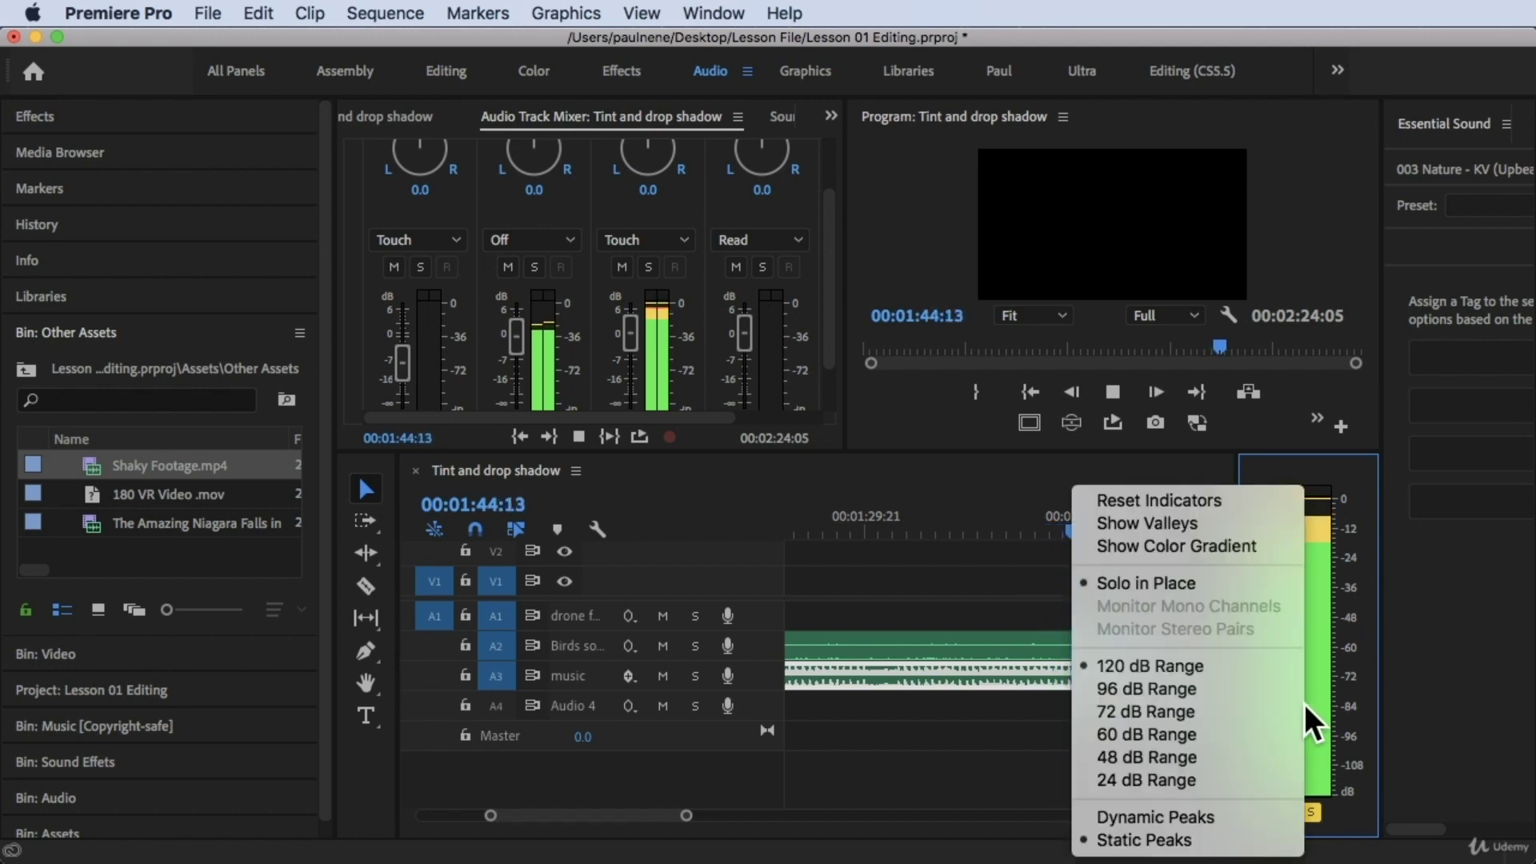
Set the meter to static peaks, a 48 dB range and a colour gradient
{"action": "left_click", "coordinate": [1221, 817]}
{"action": "right_click", "coordinate": [1280, 654]}
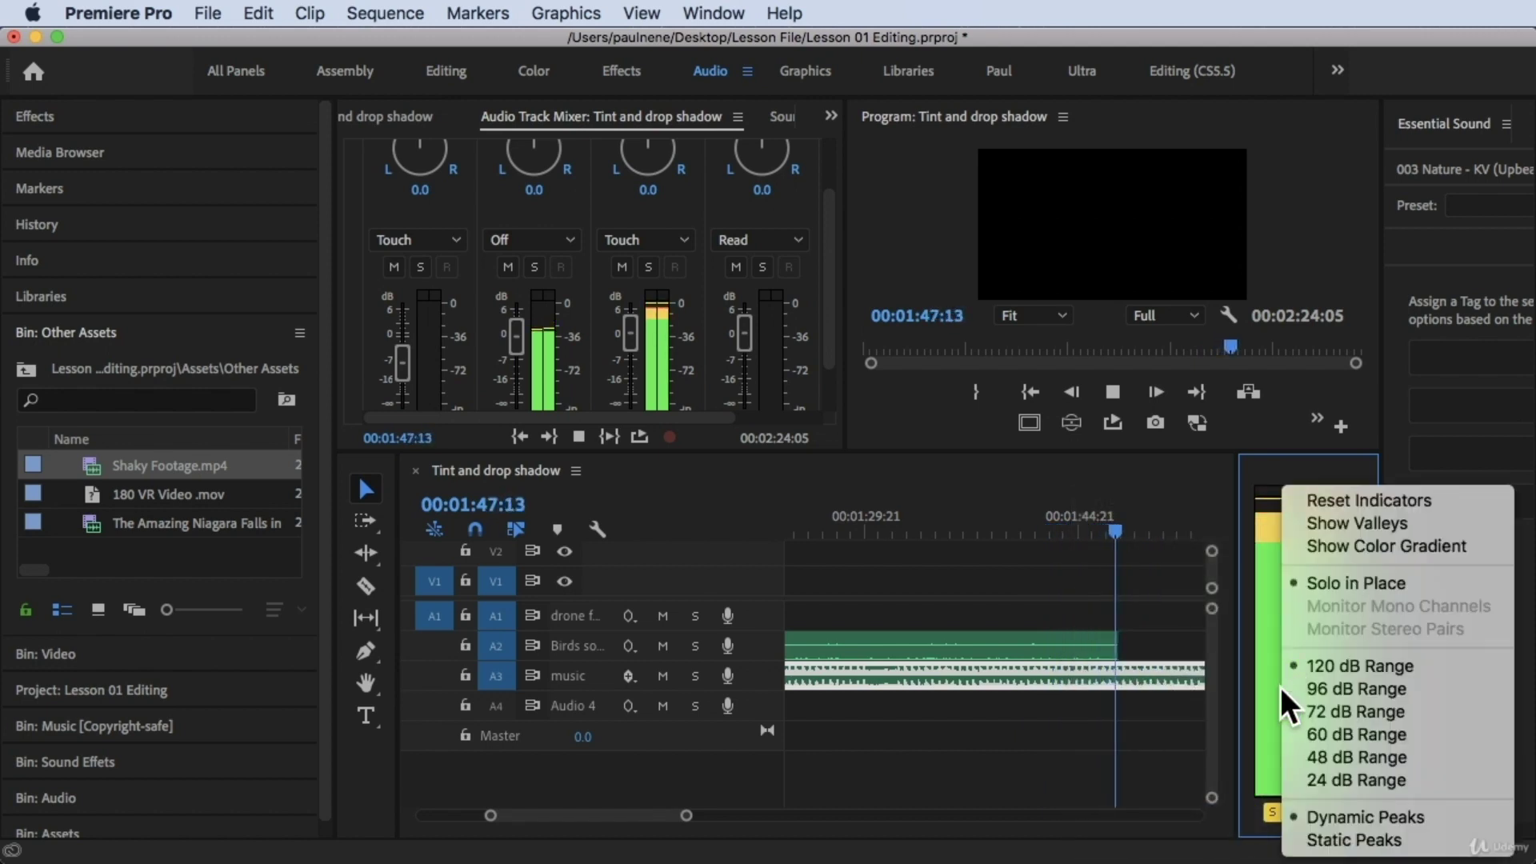
{"action": "left_click", "coordinate": [1353, 840]}
{"action": "right_click", "coordinate": [1299, 614]}
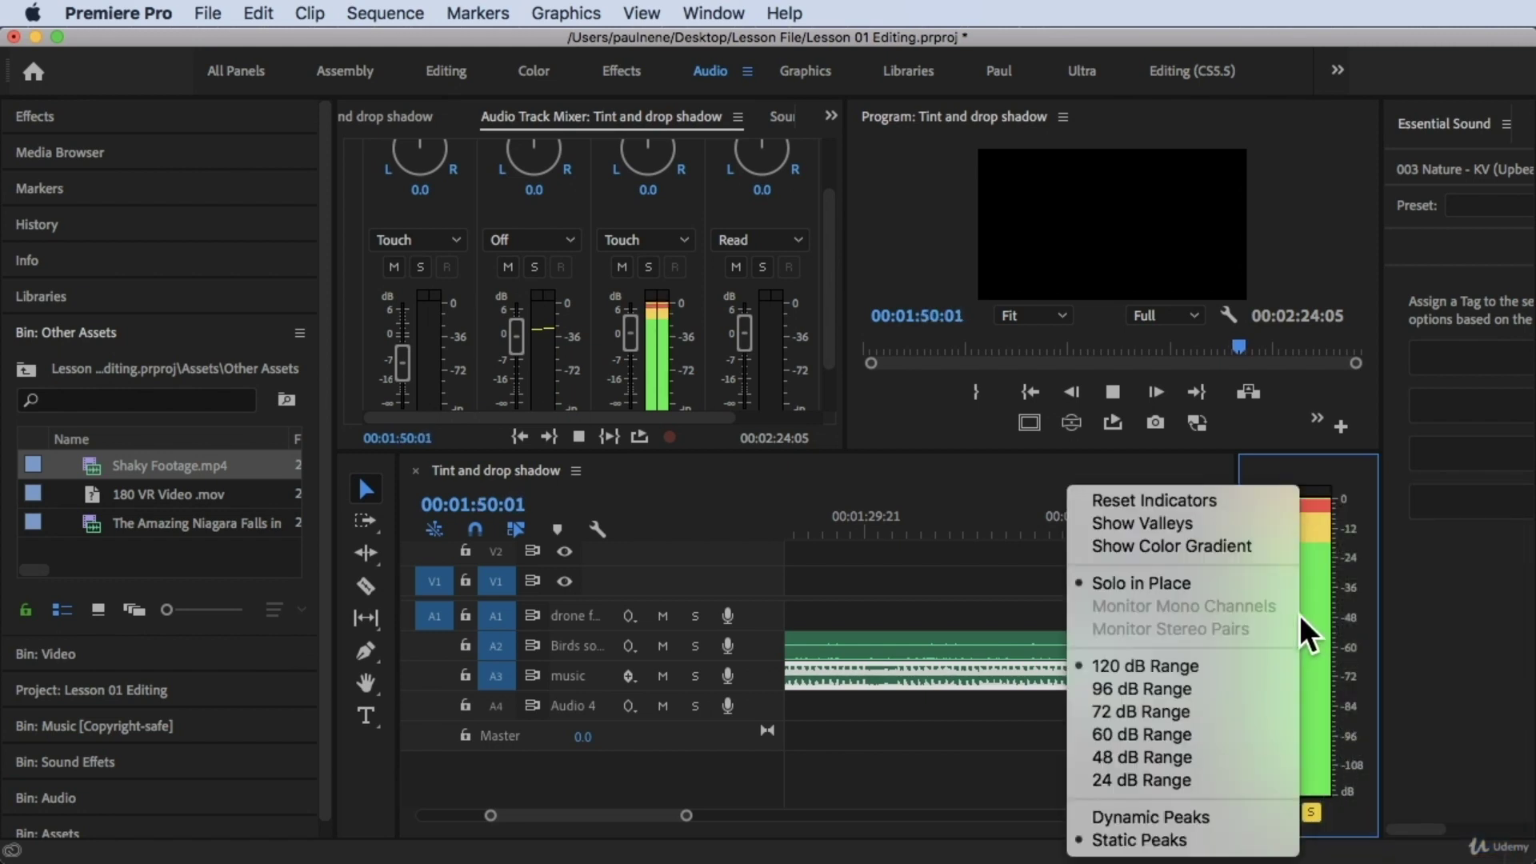
{"action": "left_click", "coordinate": [1186, 757]}
{"action": "right_click", "coordinate": [1303, 551]}
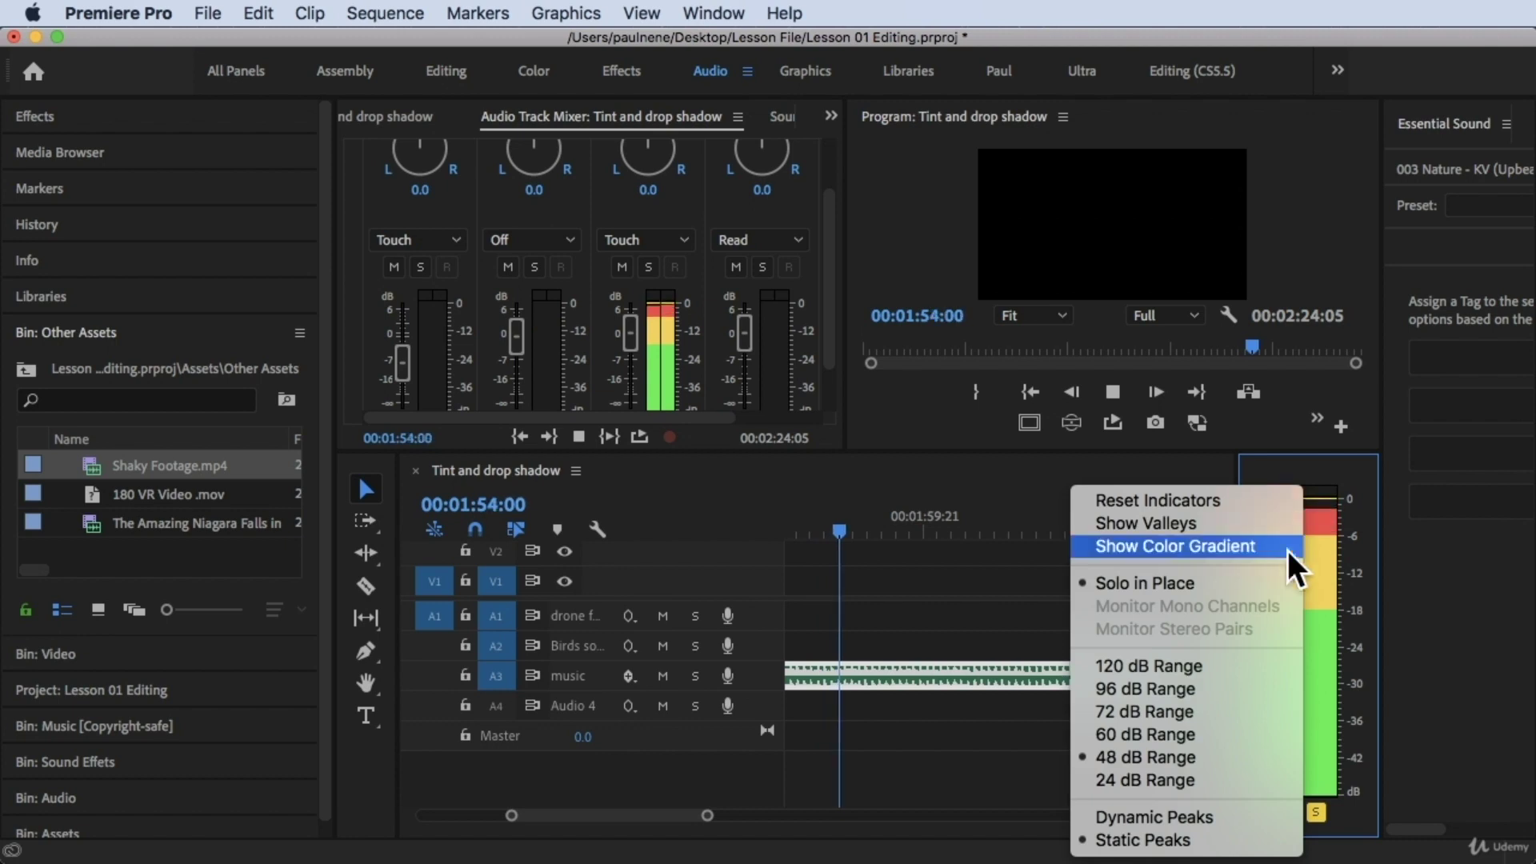
{"action": "left_click", "coordinate": [1227, 549]}
Turn valley indicators on then off, and stop playback at 01:57:08
{"action": "right_click", "coordinate": [1310, 578]}
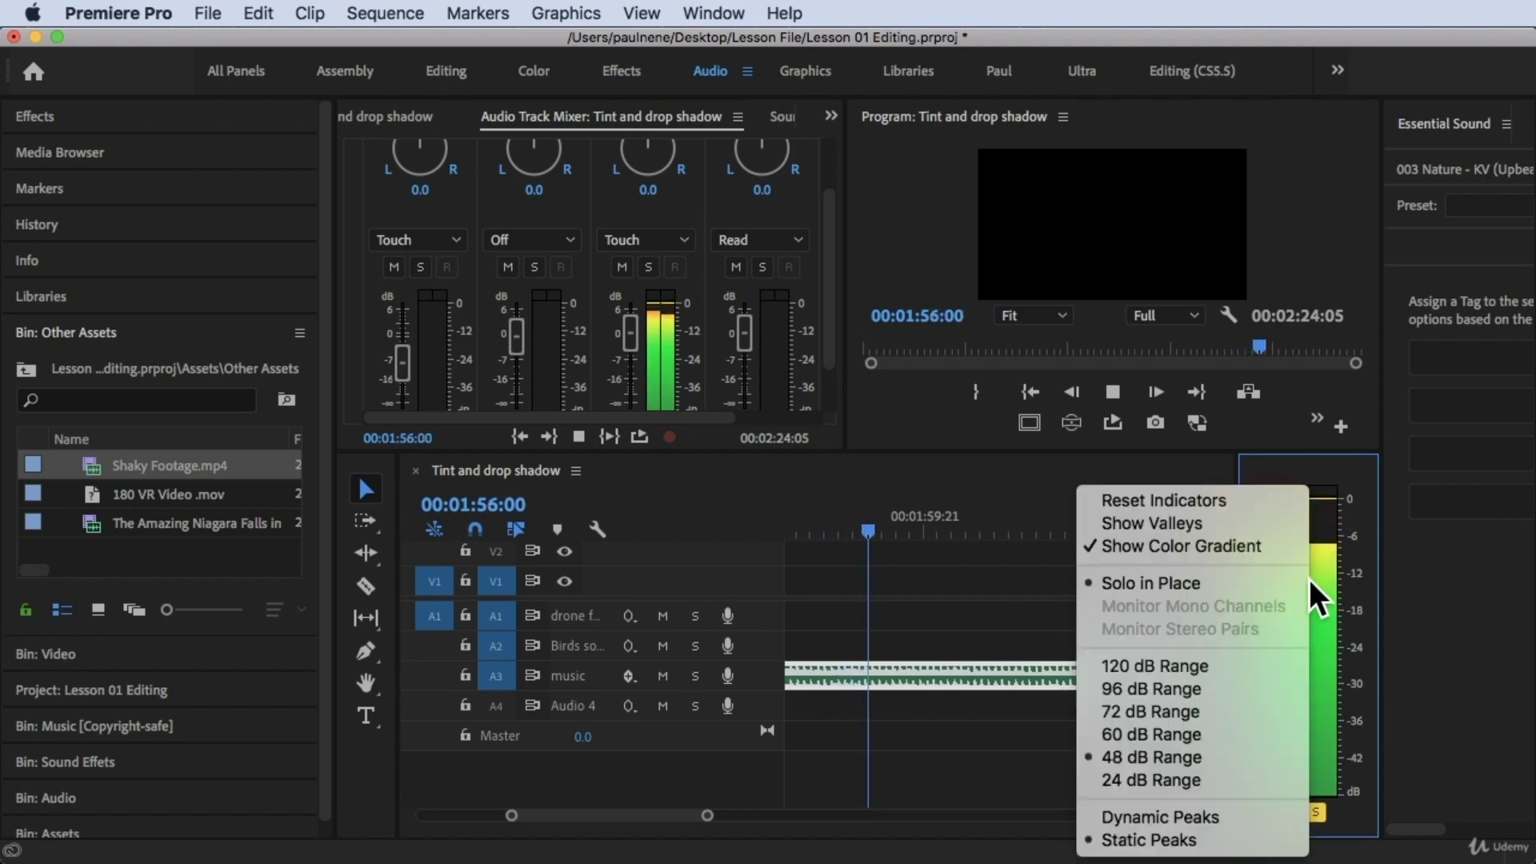
{"action": "left_click", "coordinate": [1209, 524]}
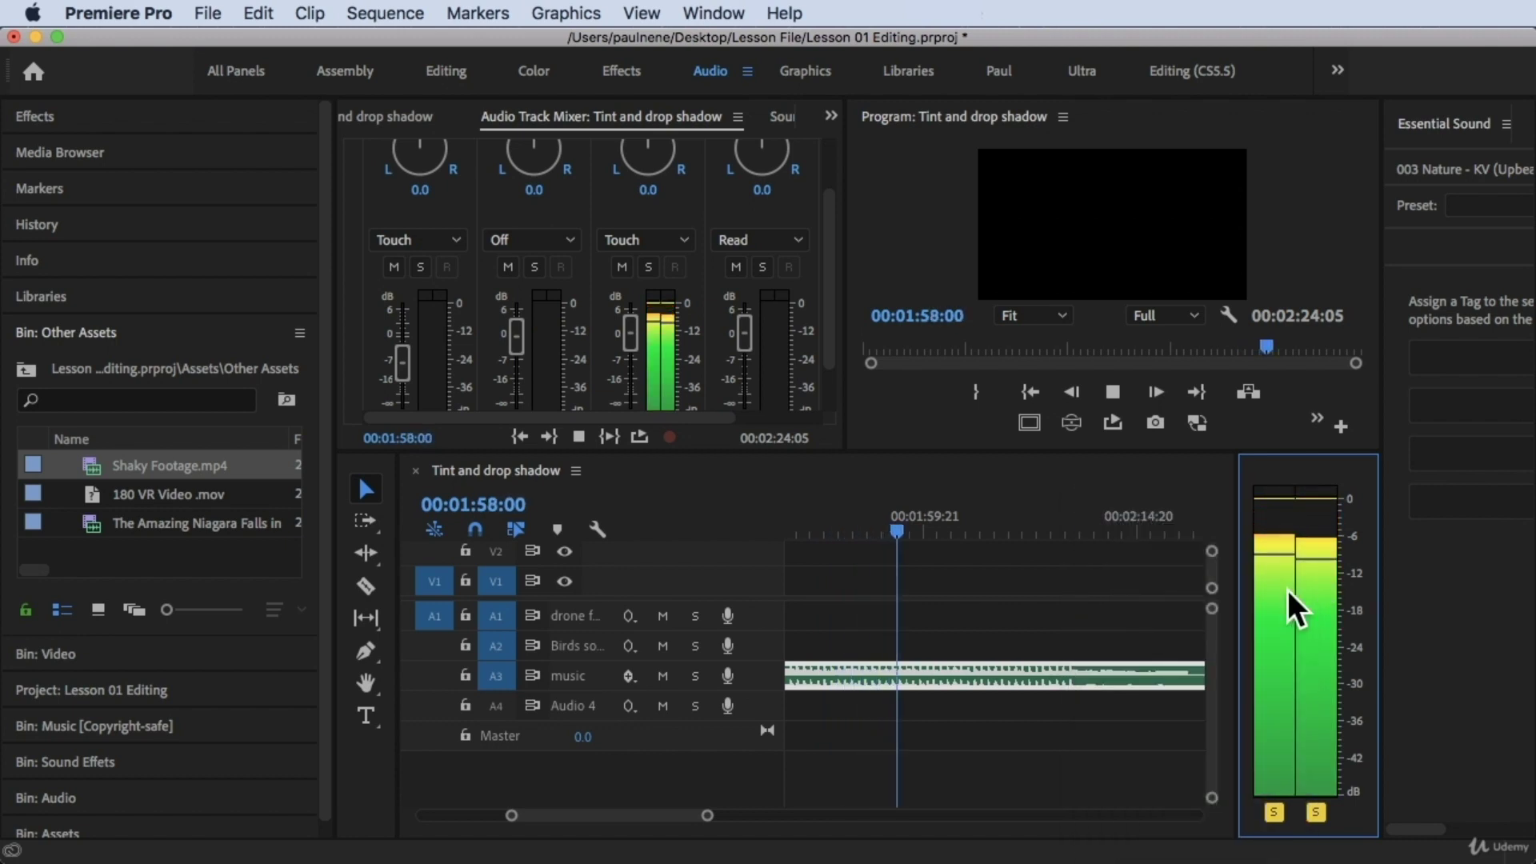
{"action": "right_click", "coordinate": [1288, 590]}
{"action": "left_click", "coordinate": [1323, 523]}
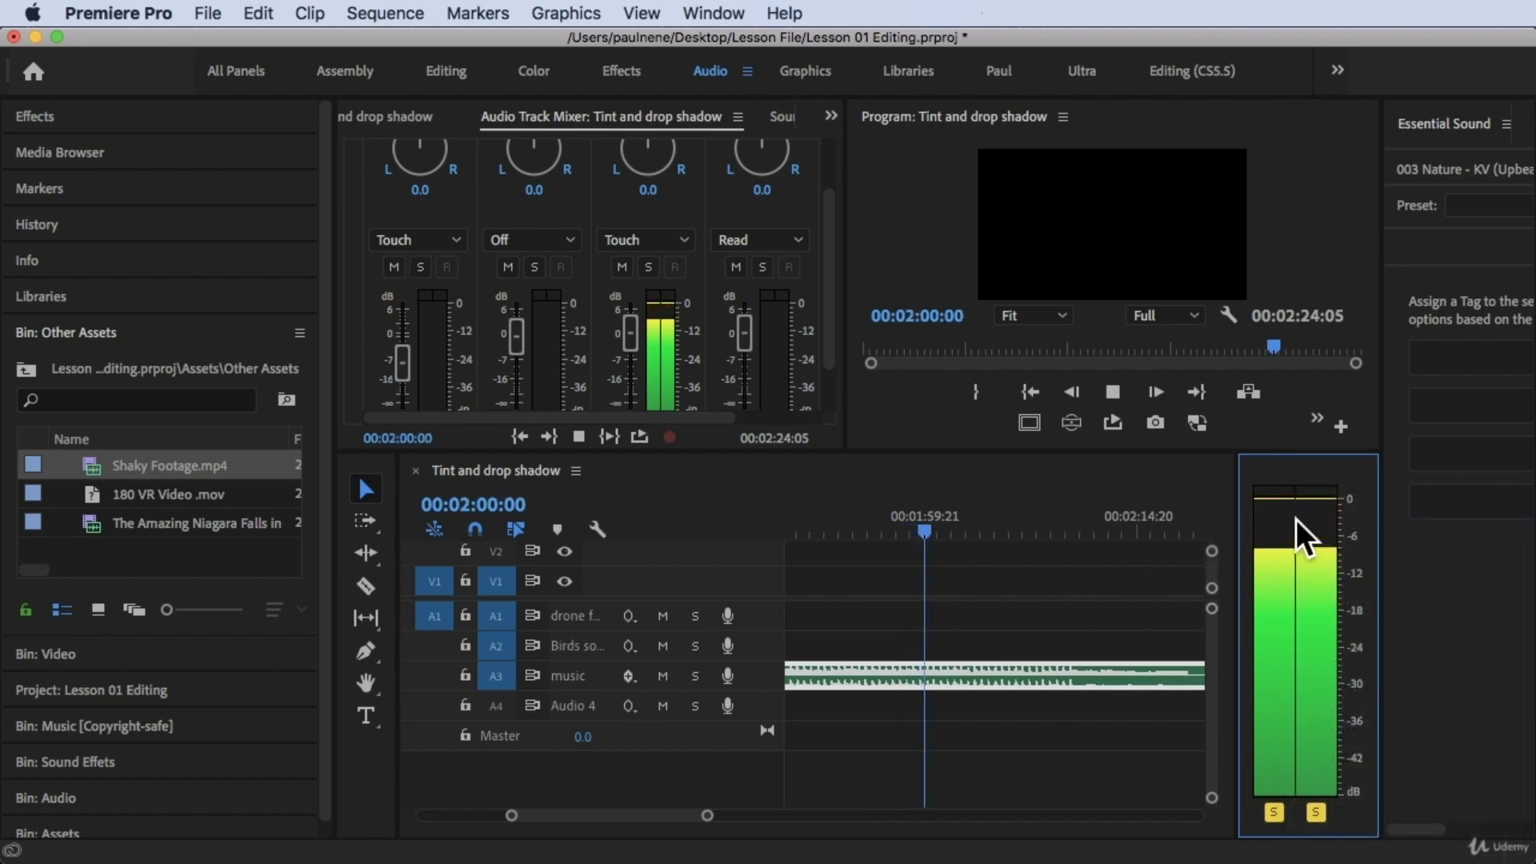
{"action": "left_click", "coordinate": [1193, 582]}
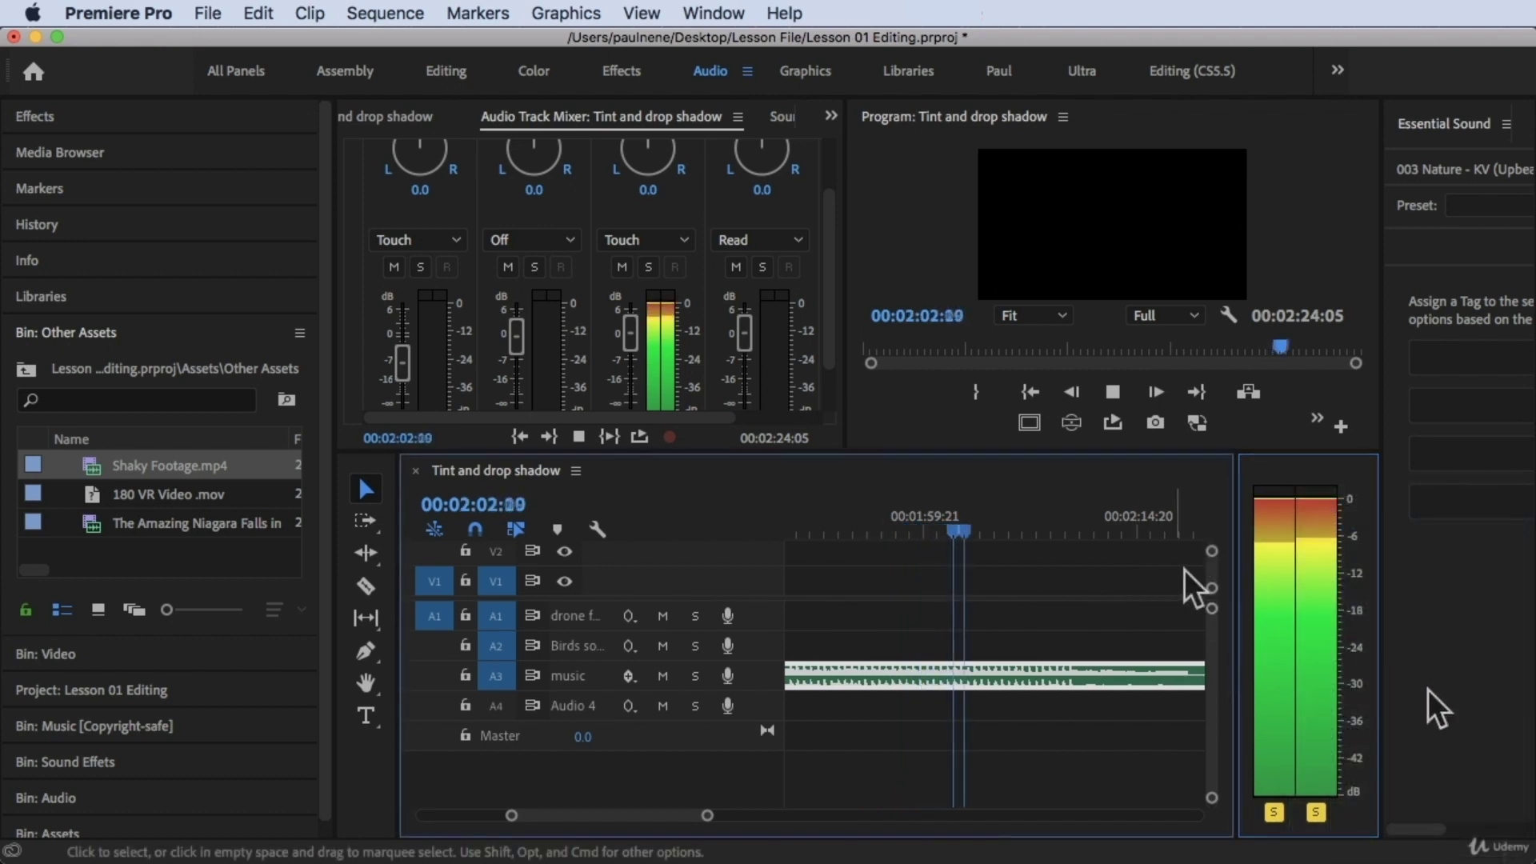
{"action": "left_click", "coordinate": [886, 529]}
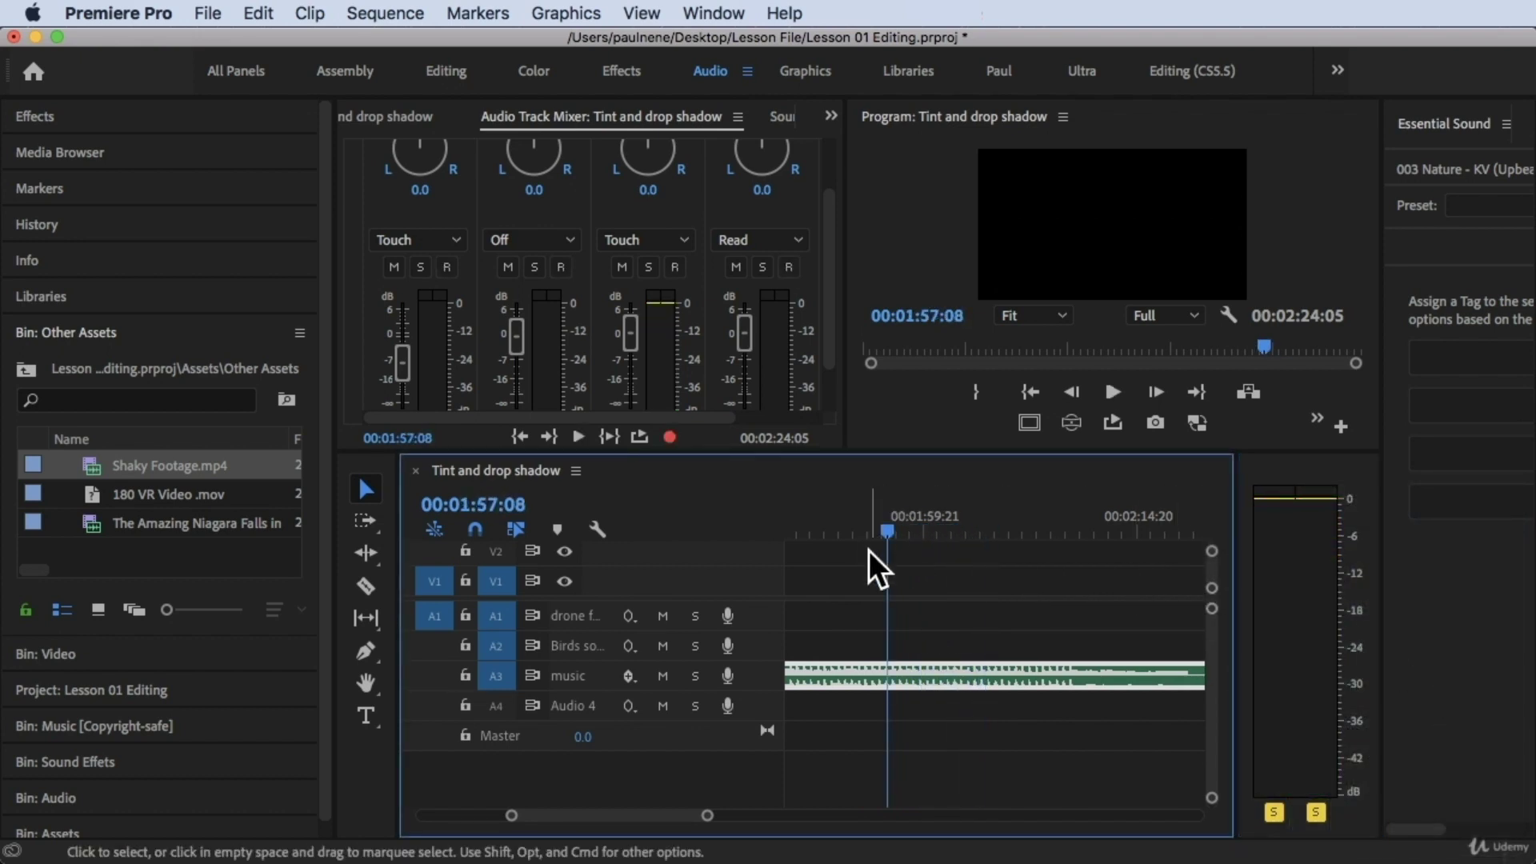
Set the music clip's gain to -6 dB, play back to check, and reapply -6 dB
{"action": "key", "text": "g"}
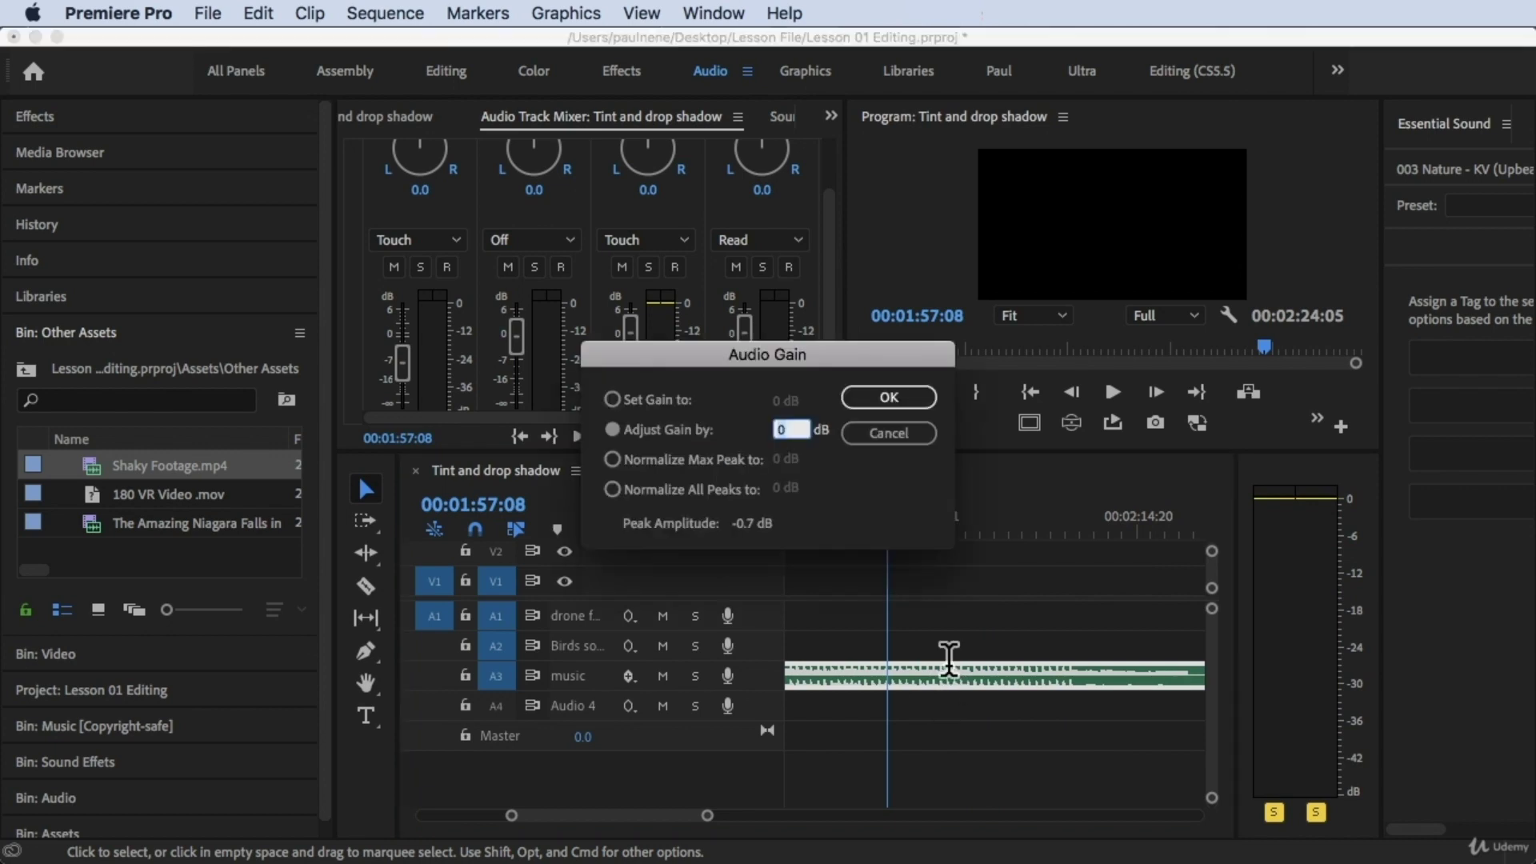
{"action": "left_click", "coordinate": [669, 402]}
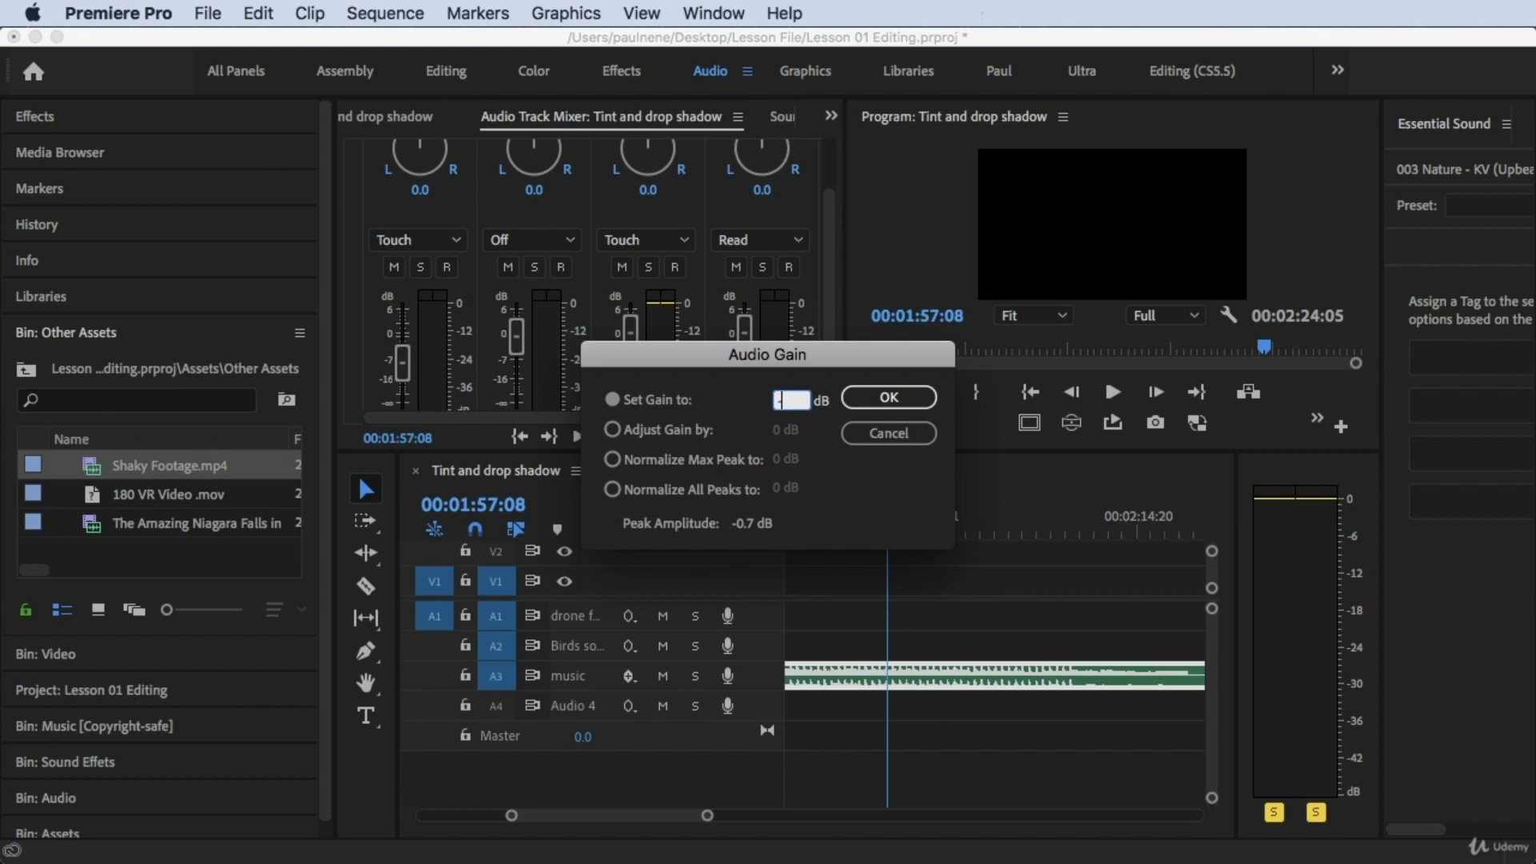
{"action": "type", "text": "-6"}
{"action": "key", "text": "Return"}
{"action": "key", "text": "space"}
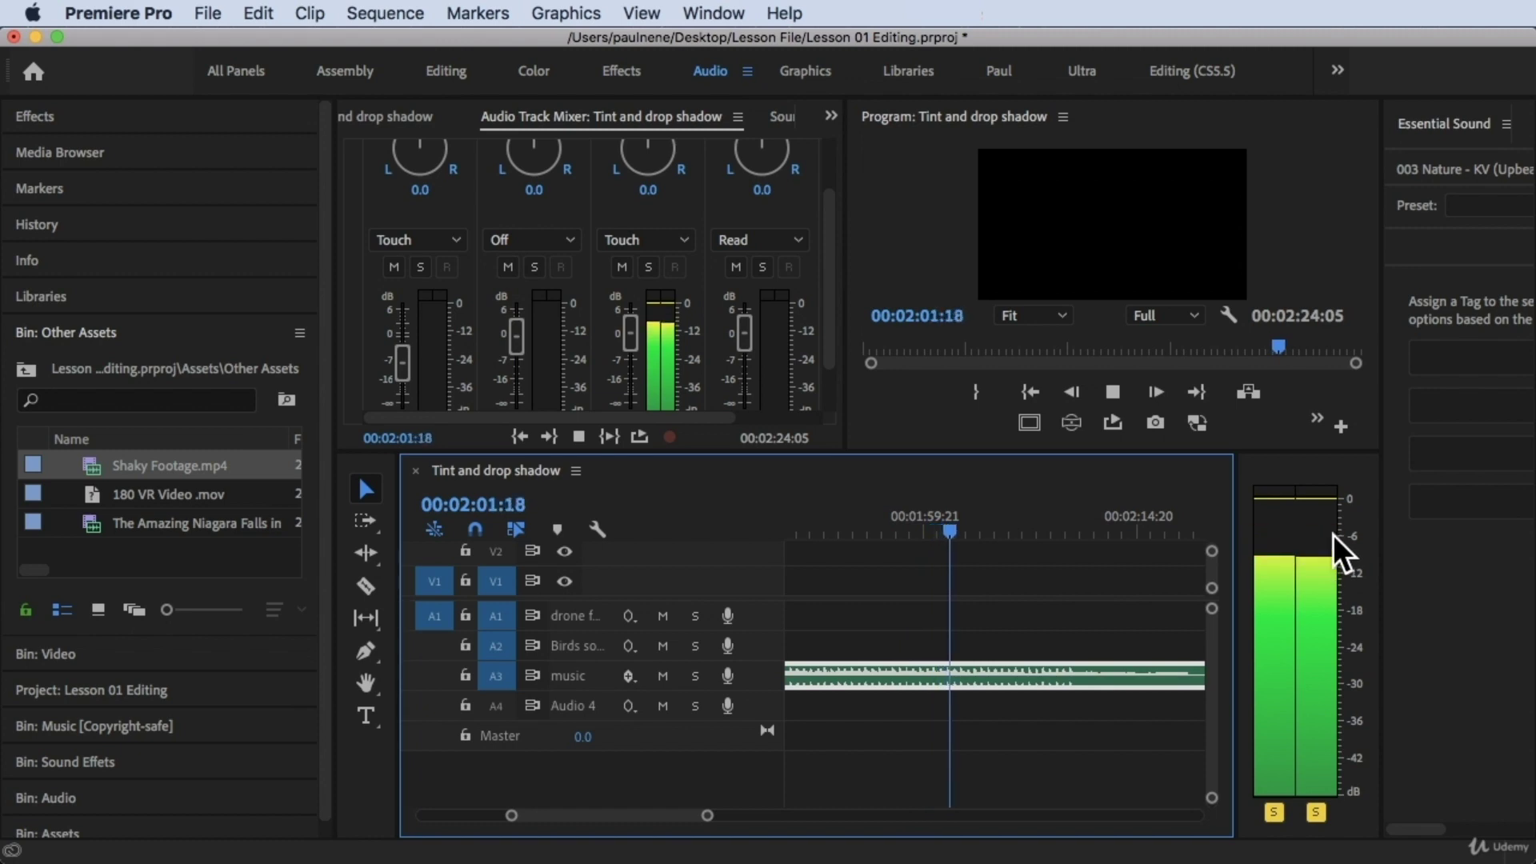
{"action": "type", "text": "g"}
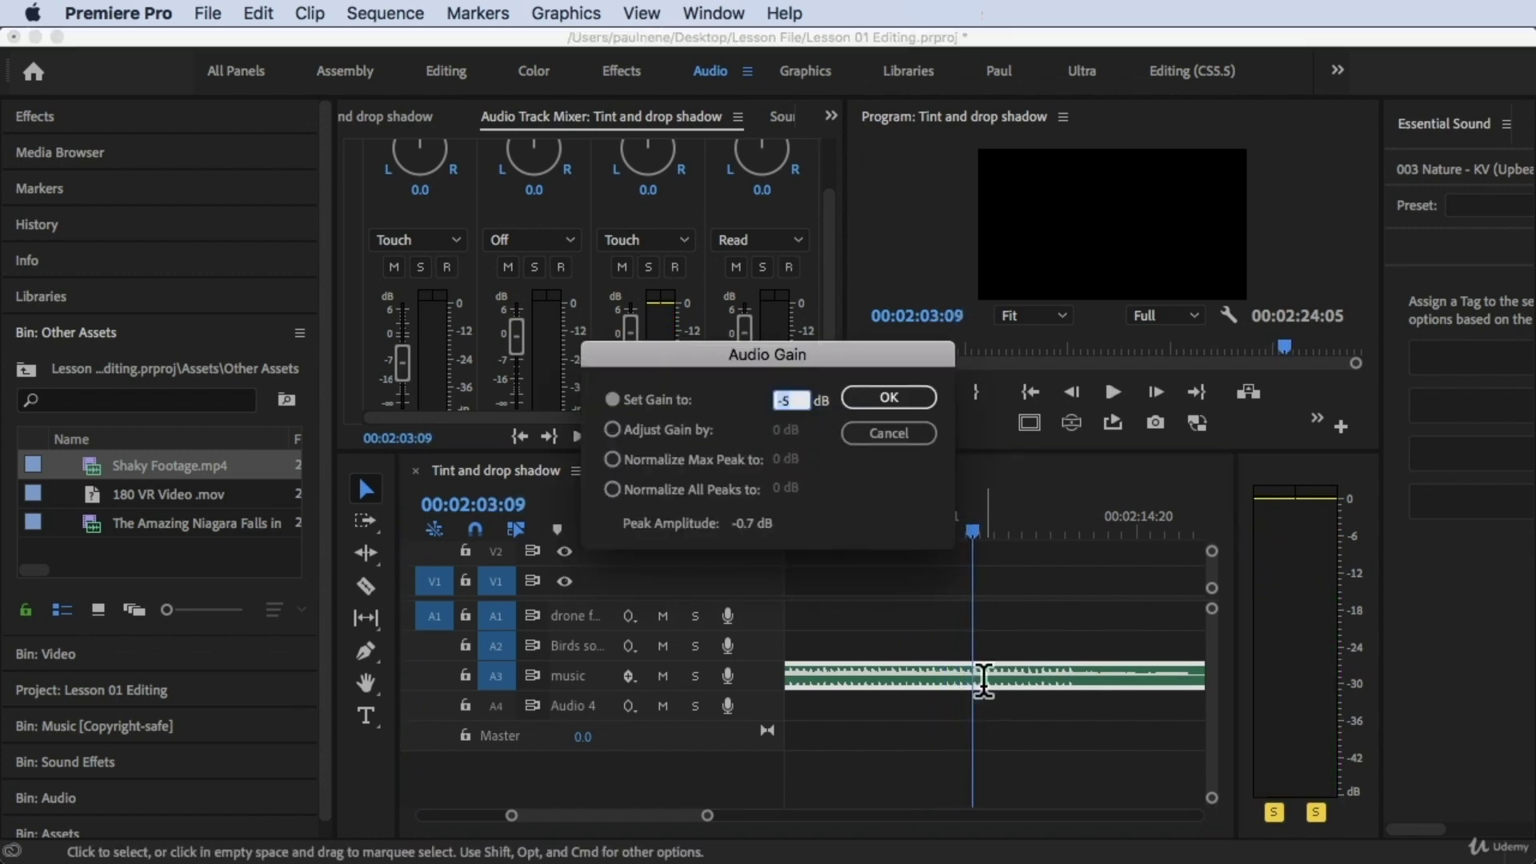
{"action": "type", "text": "-6"}
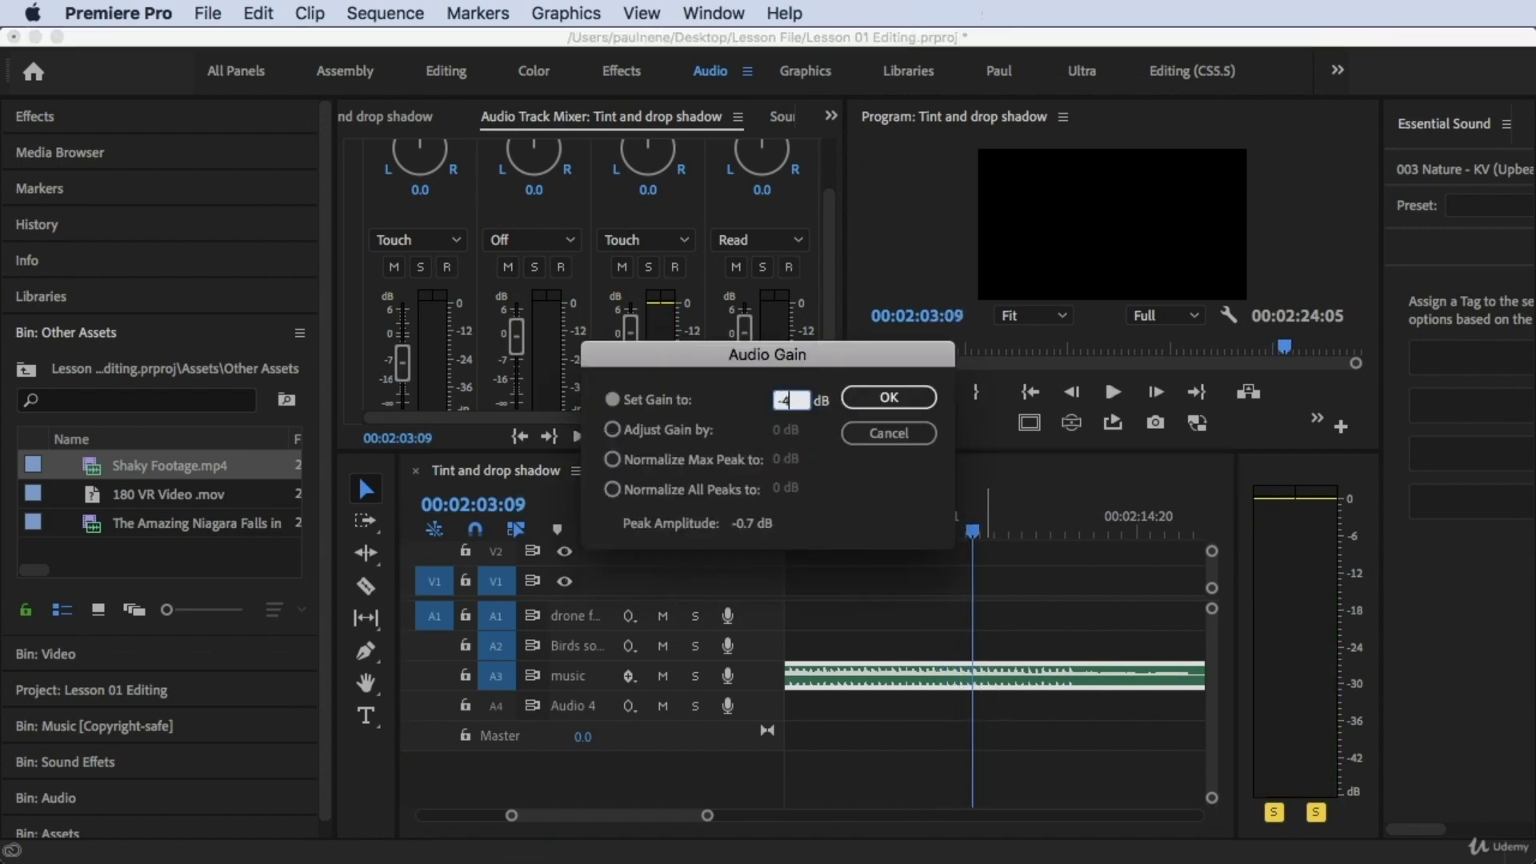
{"action": "key", "text": "Return"}
{"action": "key", "text": "space"}
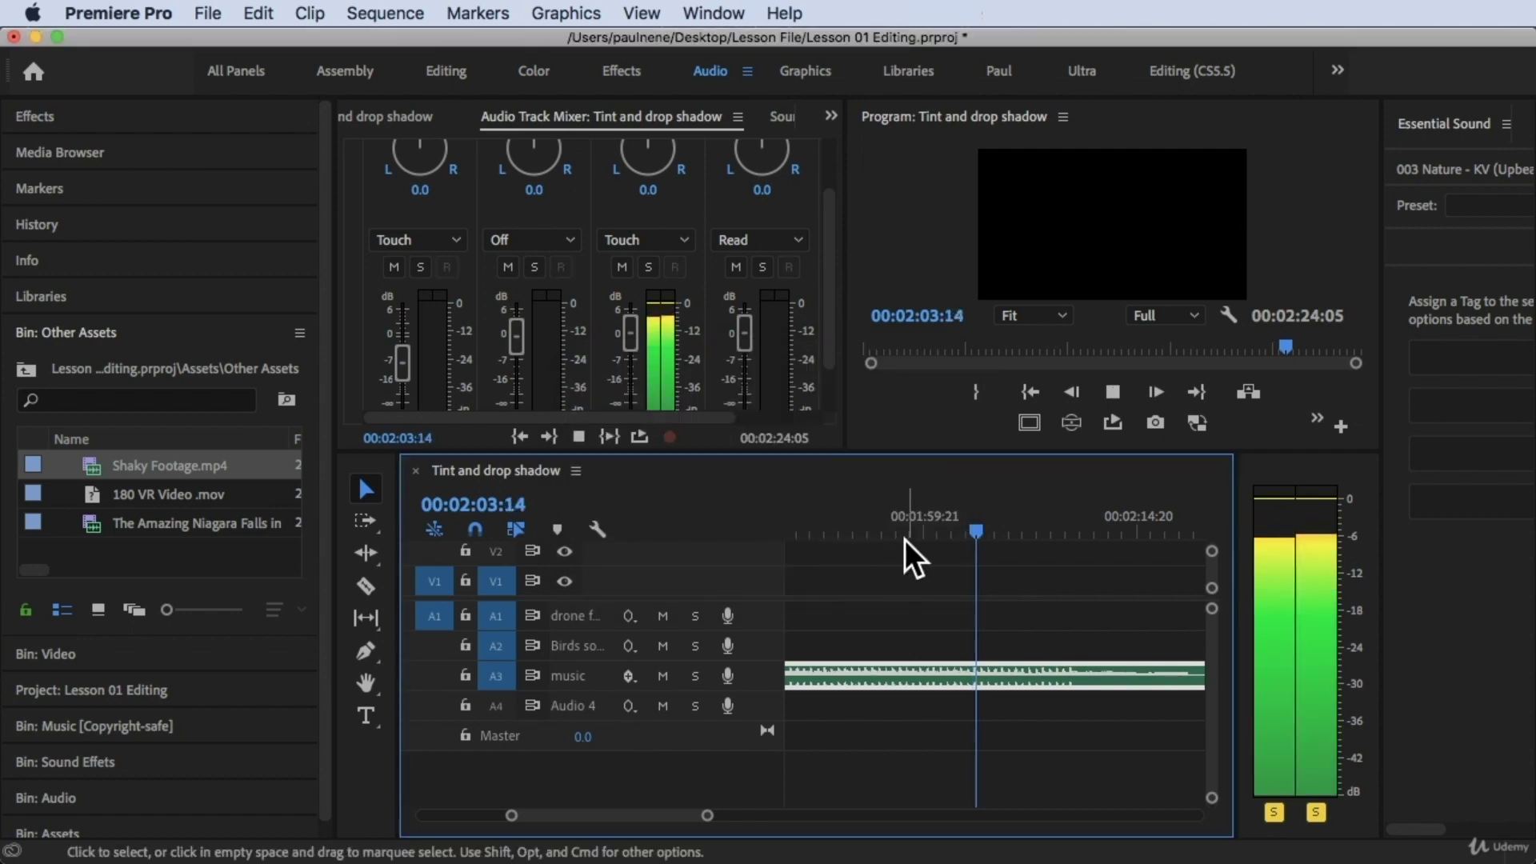